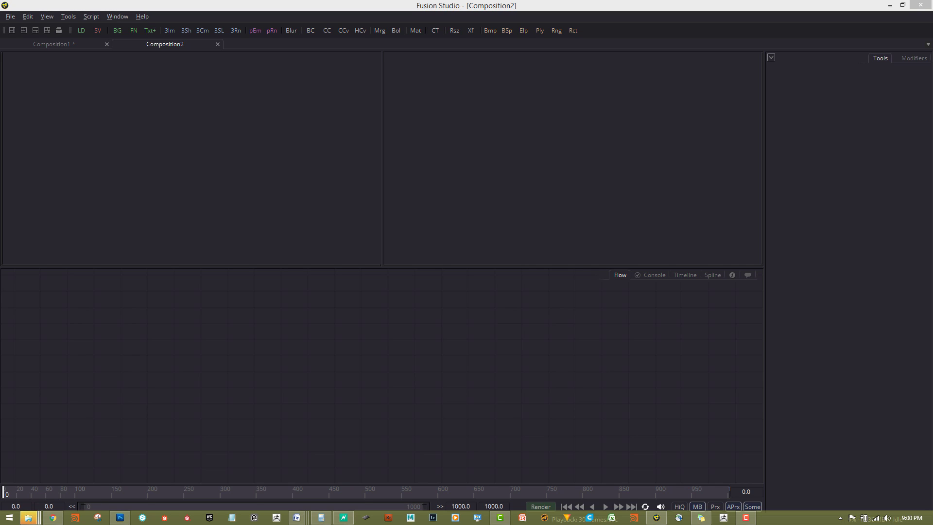
Switch to Photoshop and open skzull02.tga from the Week01 folder.
left_click(120, 518)
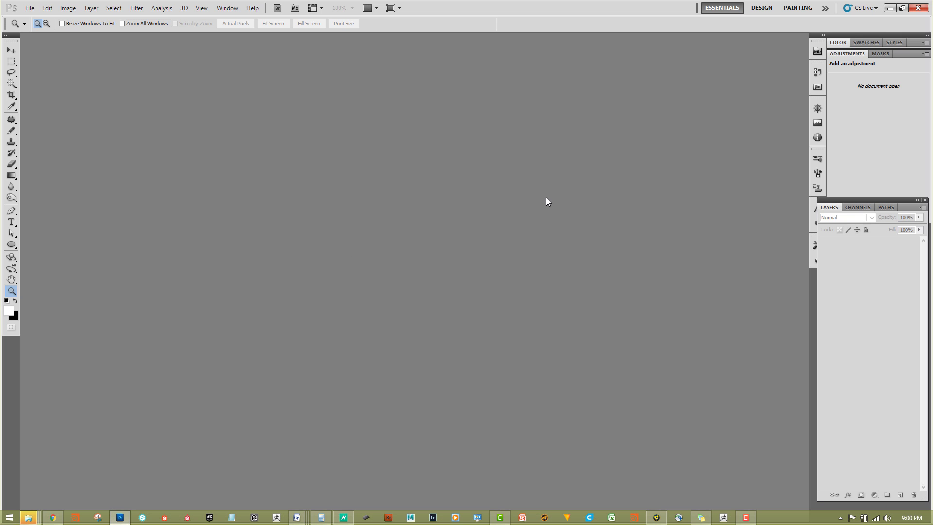
double_click(546, 198)
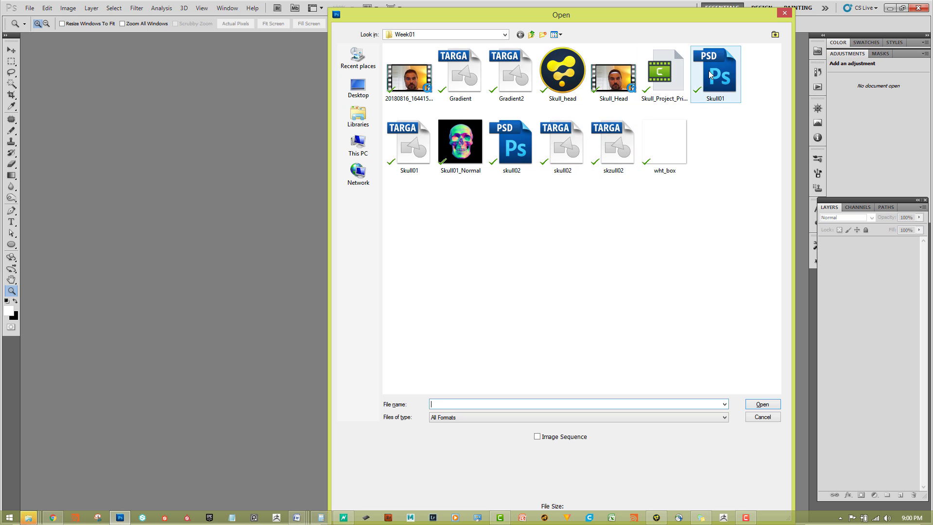
left_click(710, 73)
left_click(510, 163)
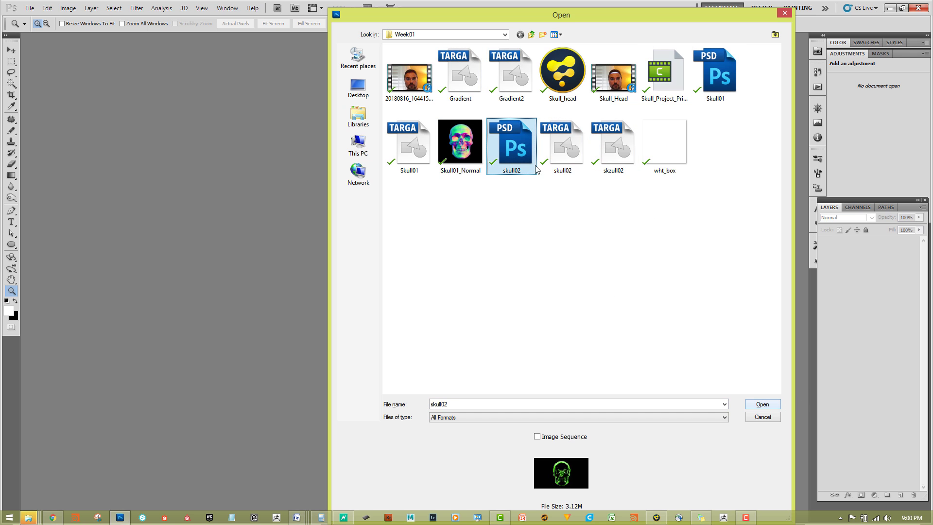
left_click(614, 148)
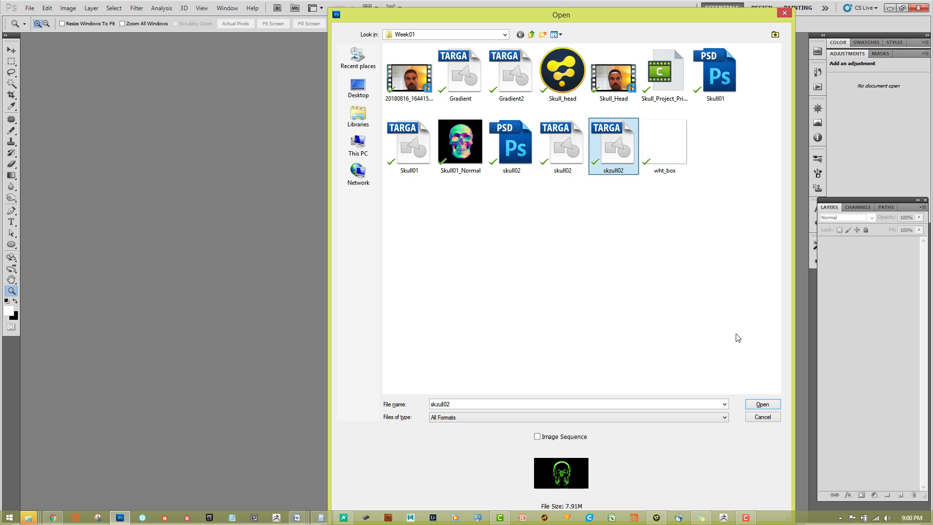
left_click(762, 405)
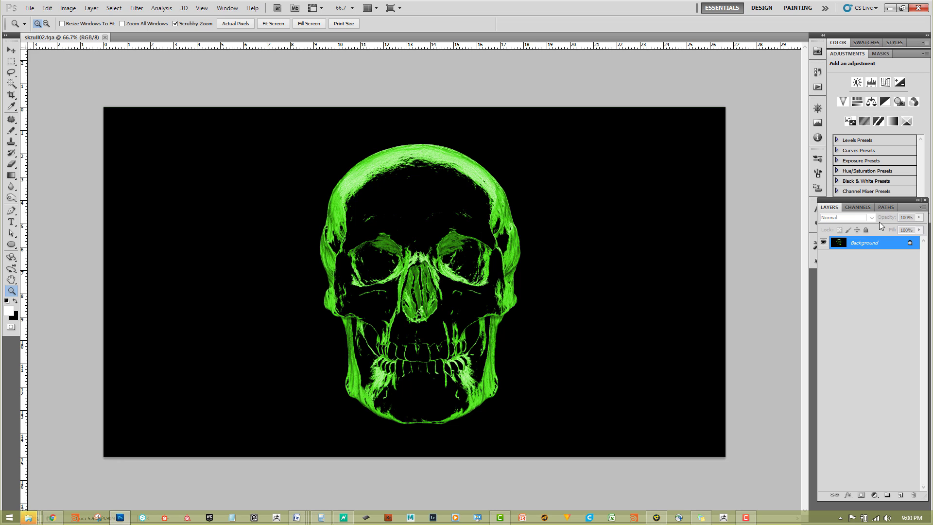
Inspect the skull image's Alpha 1 channel, restore the RGB composite view, and return to Fusion.
left_click(858, 207)
left_click(857, 264)
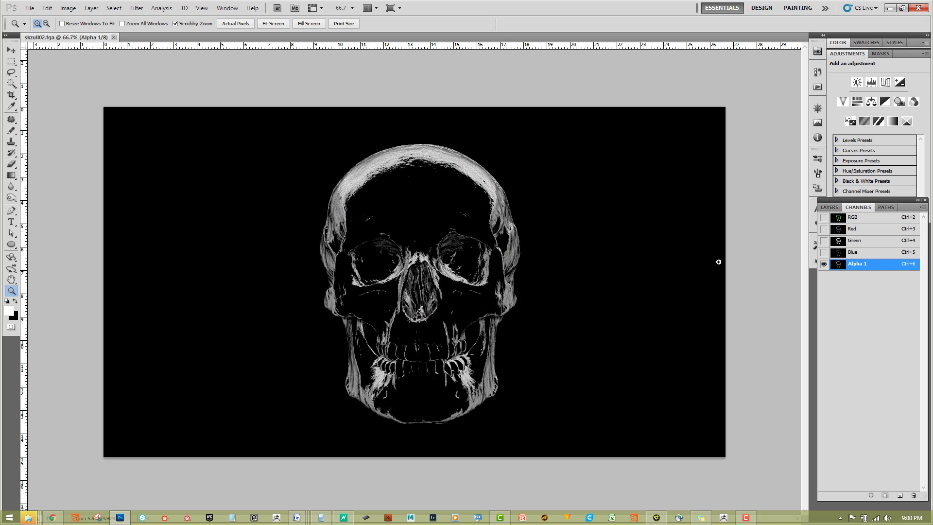
left_click(830, 207)
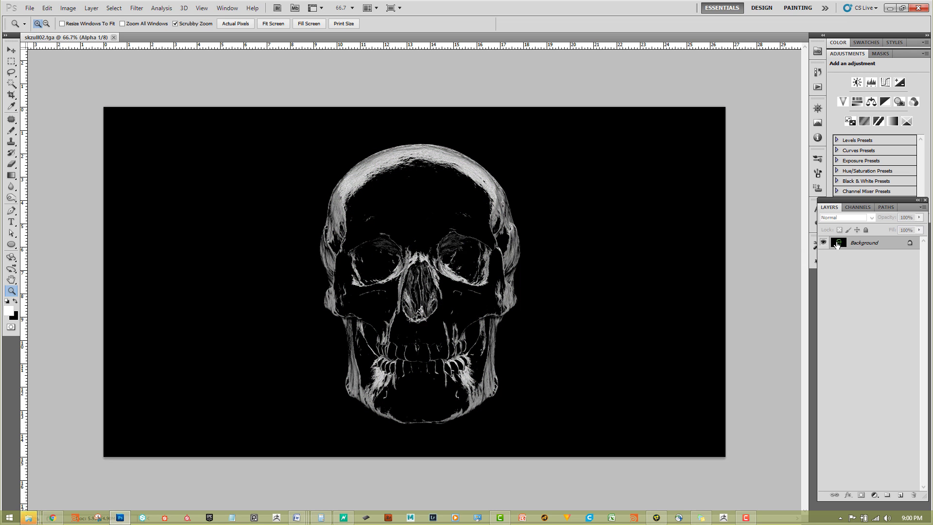
left_click(859, 207)
left_click(867, 222)
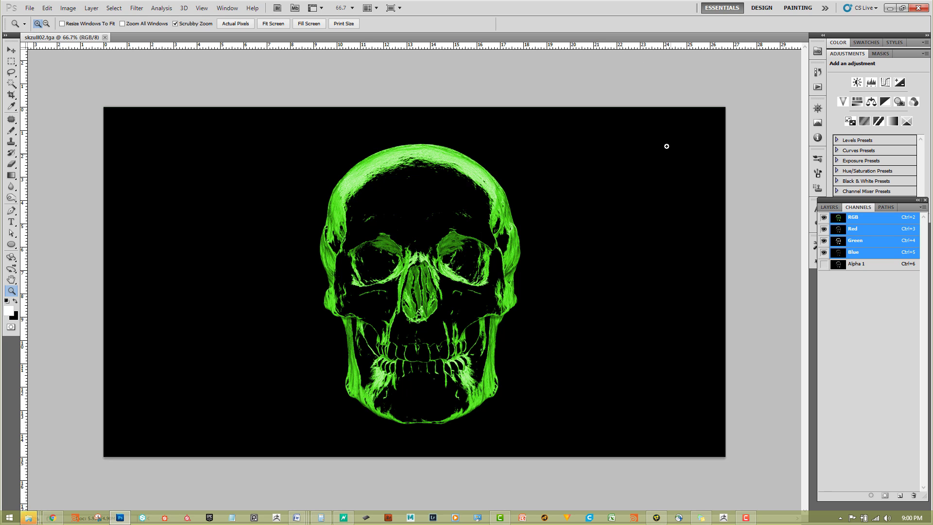
left_click(891, 9)
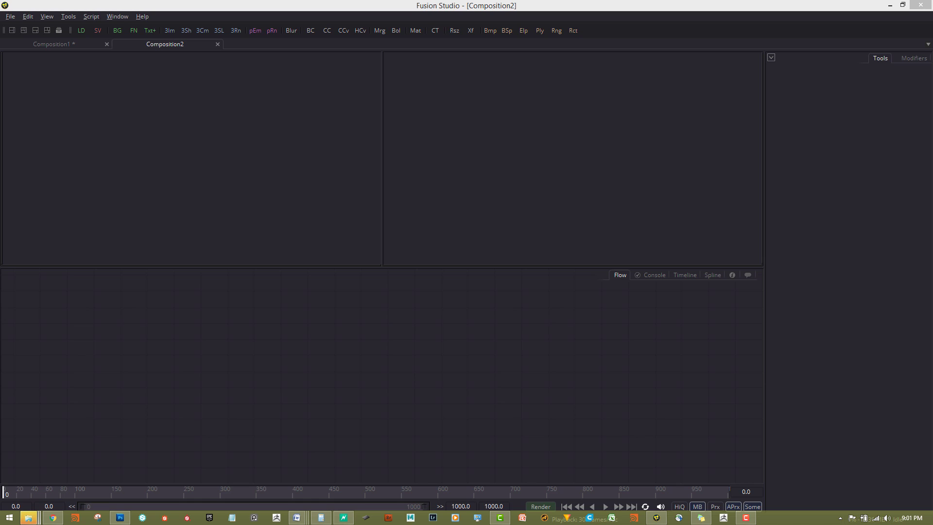
Bring 20180816_164415(1).mp4 from the Week01 folder window into the second viewer and fit the footage to it.
left_click_drag(932, 165, 828, 99)
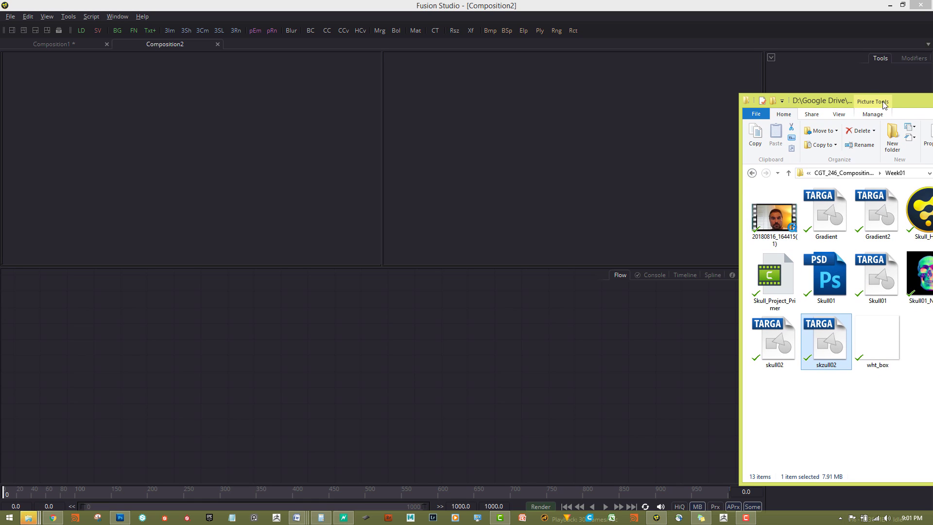
left_click_drag(900, 98, 851, 96)
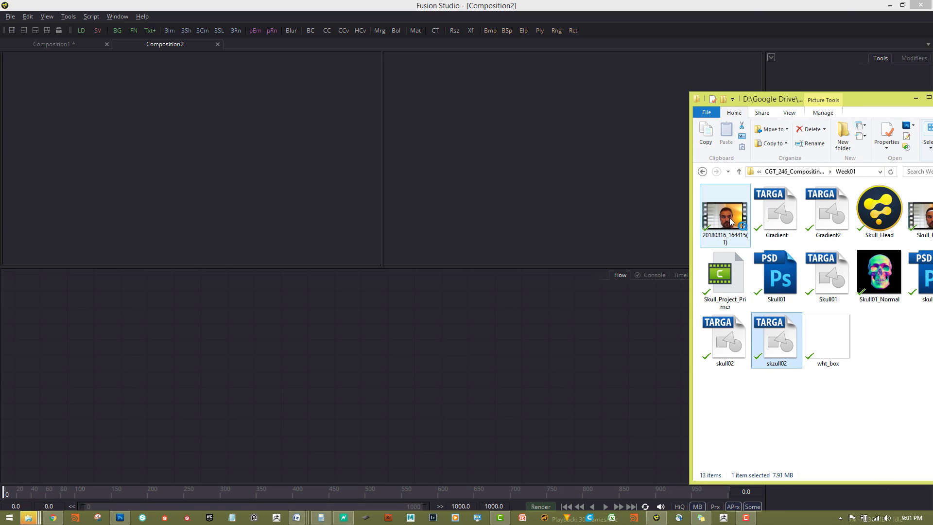
left_click_drag(730, 218, 573, 197)
scroll(594, 168, "down", 6)
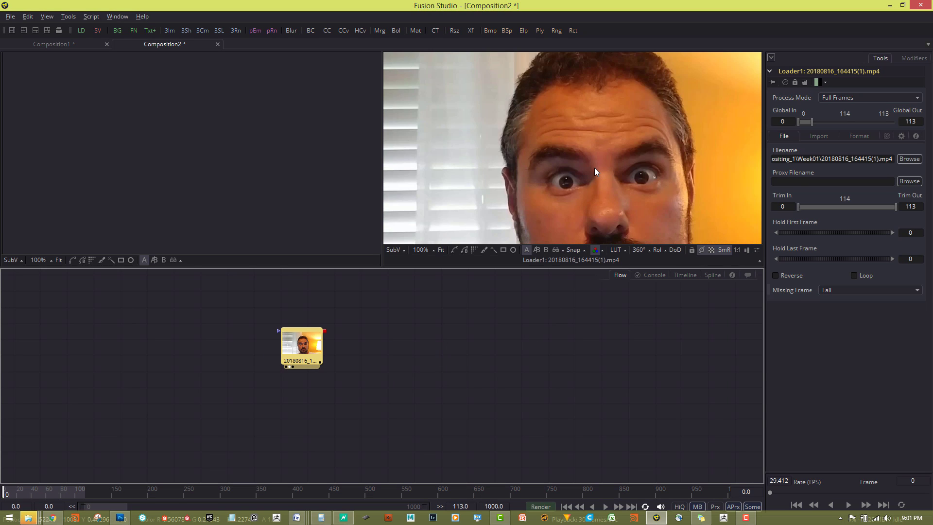
scroll(595, 168, "down", 1)
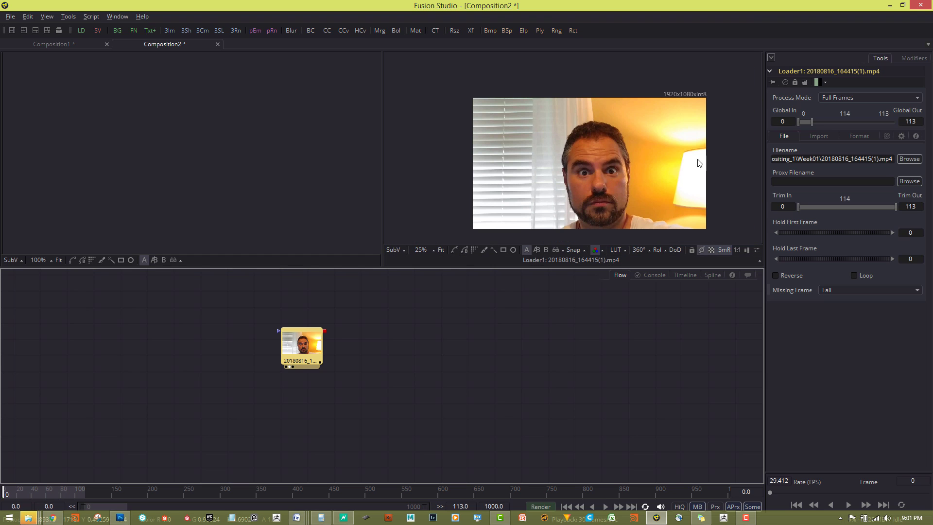
left_click(441, 249)
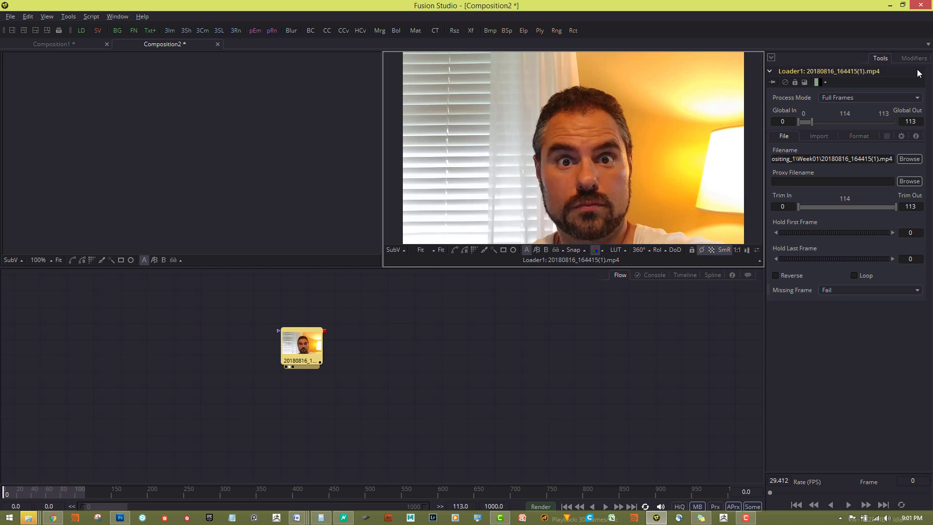
Add a Loader node to the flow that reads skzull02.tga.
right_click(415, 312)
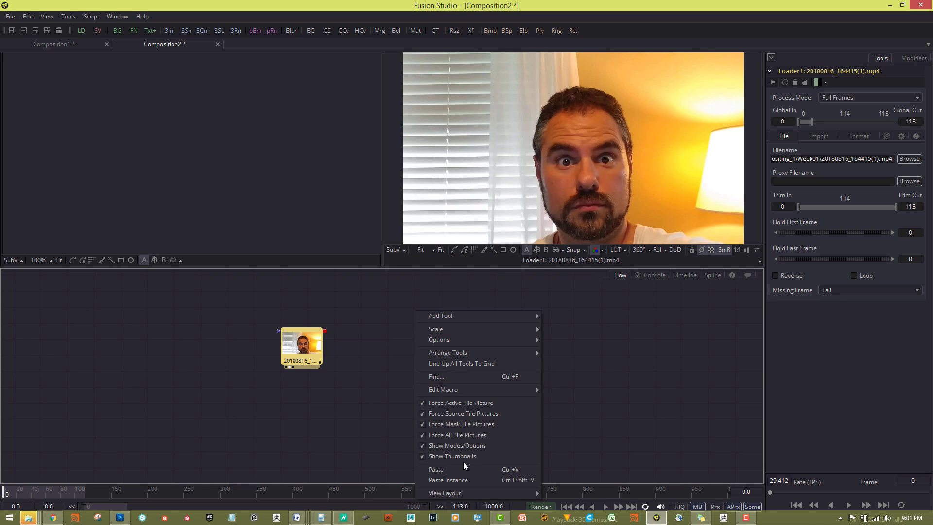
mouse_move(465, 316)
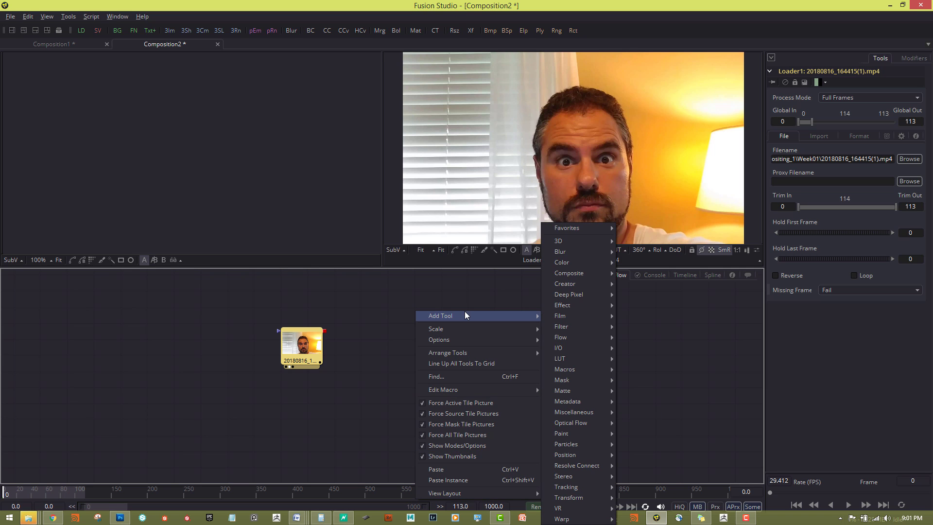
mouse_move(565, 347)
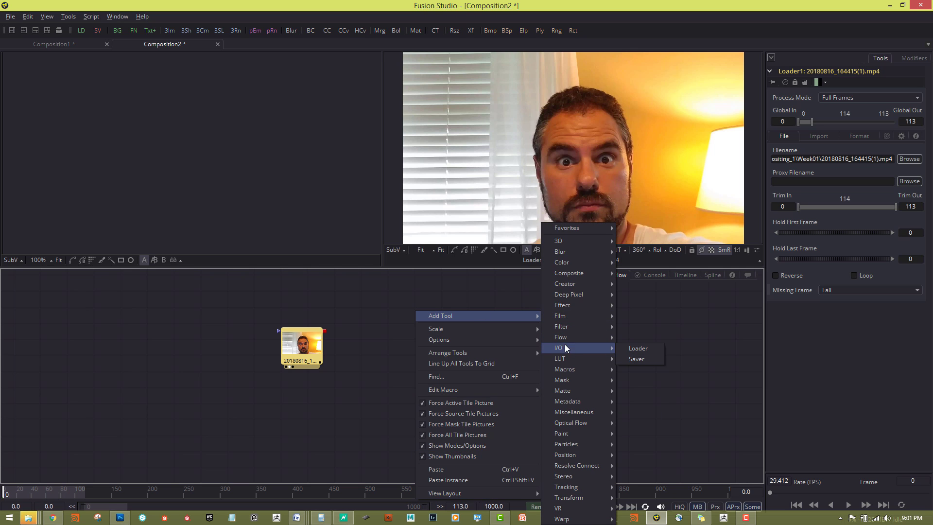
left_click(636, 348)
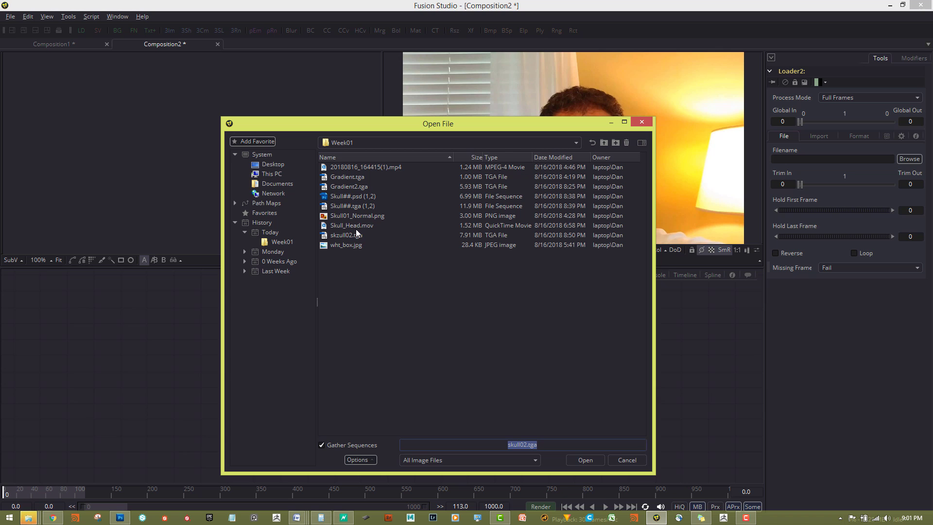
left_click(354, 237)
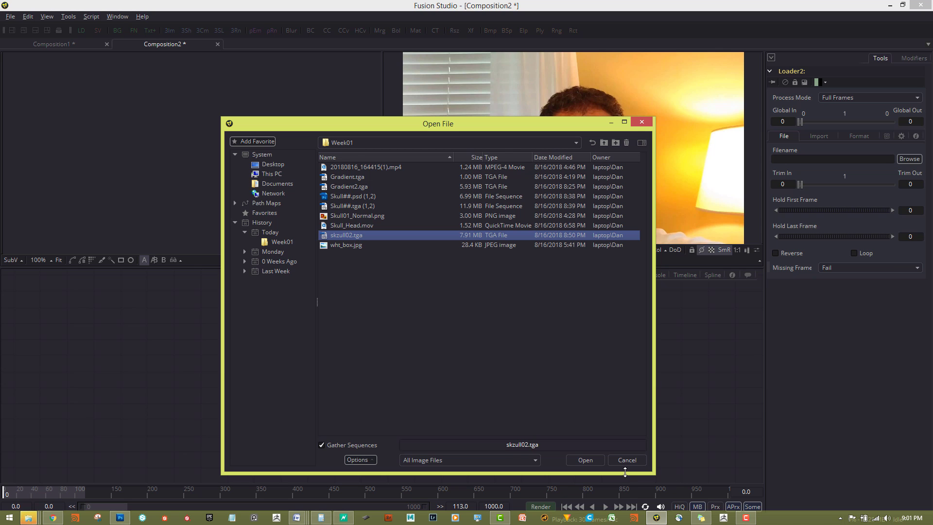
left_click(591, 458)
Show the skull loader fitted in the first viewer and place its node below the video loader.
left_click_drag(411, 326, 388, 325)
key("1")
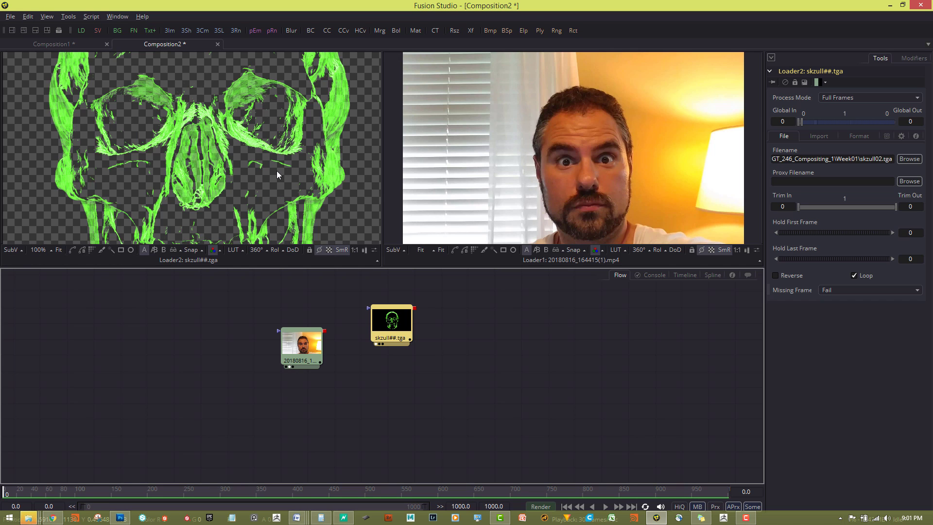
key("ctrl+f")
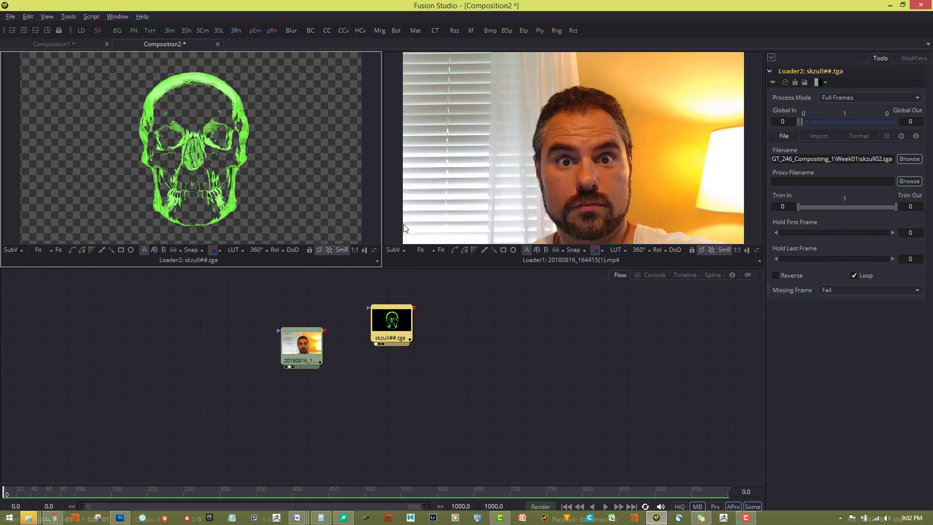
left_click_drag(391, 322, 316, 409)
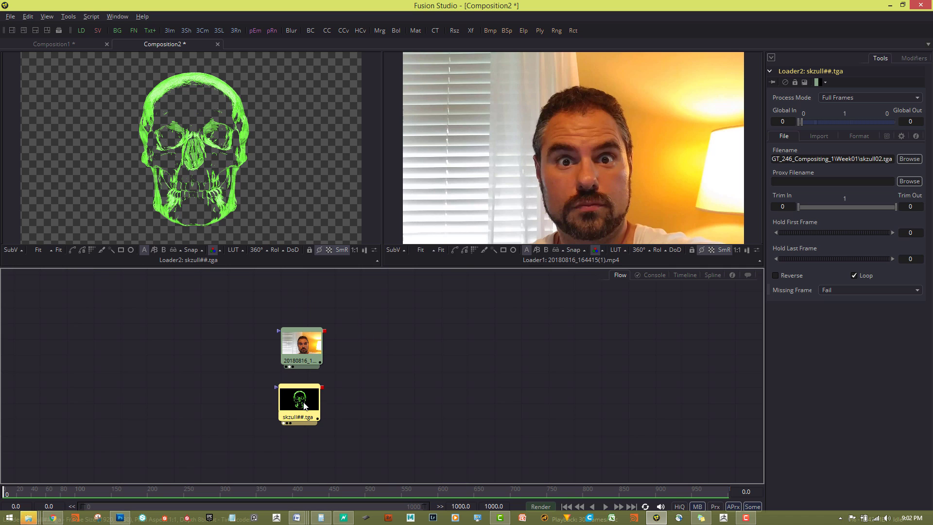
Add another Loader node for Gradient2.tga, with Gather Sequences turned off.
left_click_drag(82, 32, 441, 367)
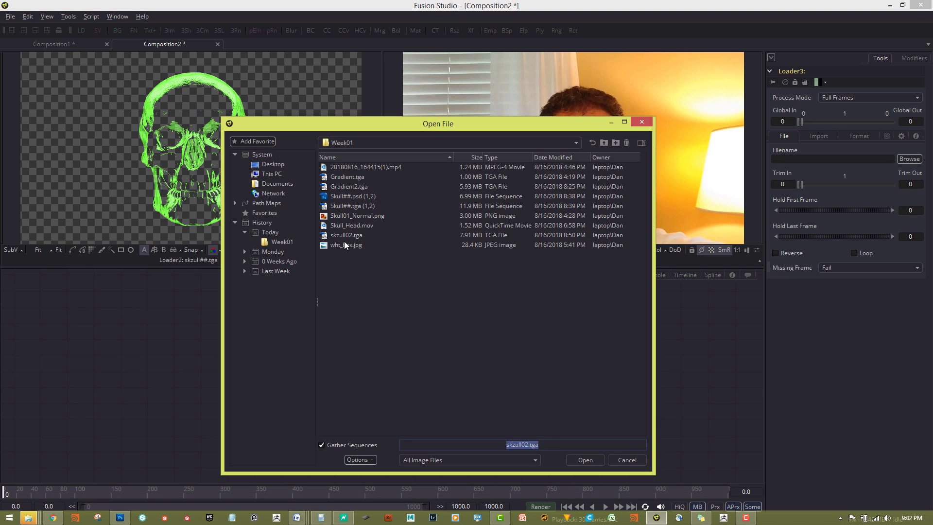
left_click(340, 187)
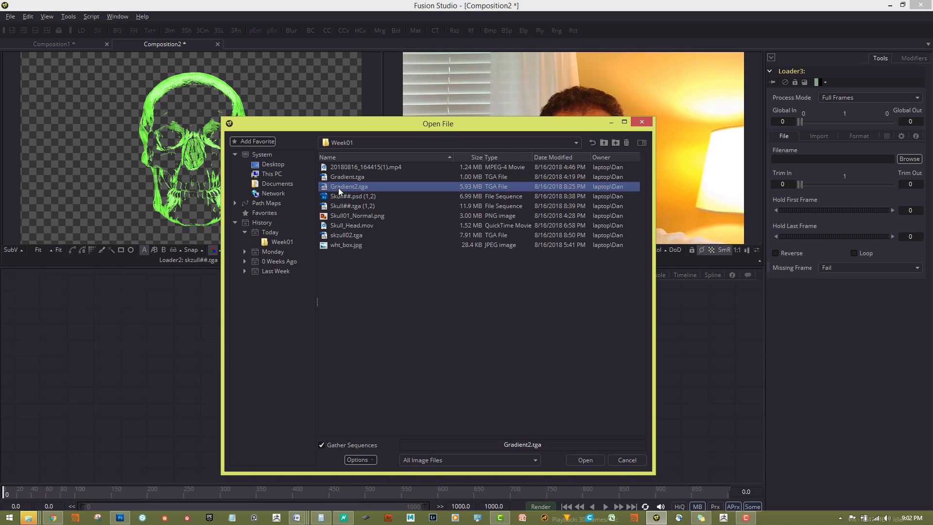
left_click(322, 446)
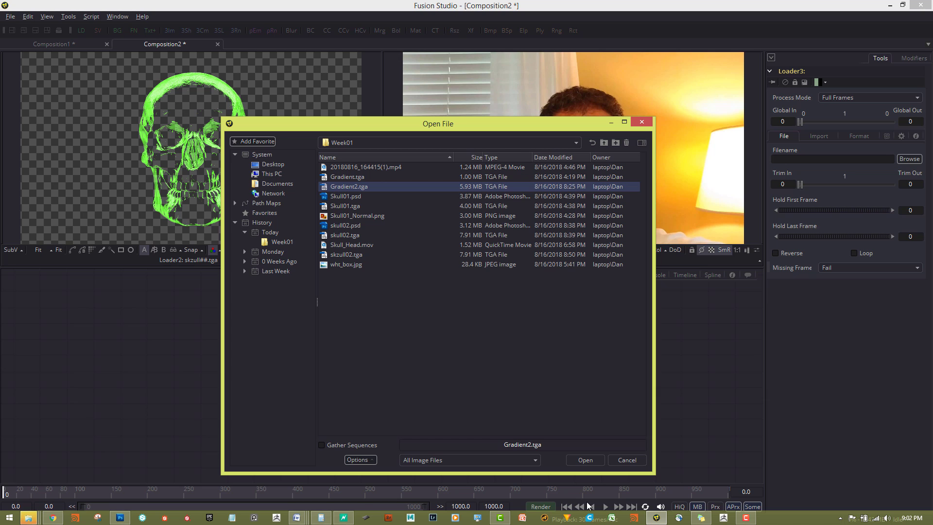
left_click(585, 460)
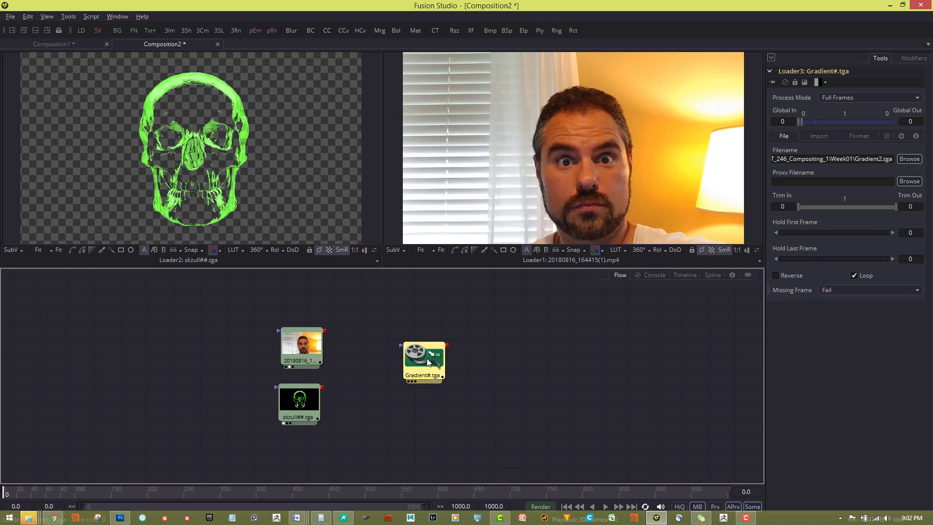
Show the gradient in the first viewer and stack the video, skull and gradient loaders in an evenly spaced column.
left_click_drag(431, 360, 397, 372)
key("1")
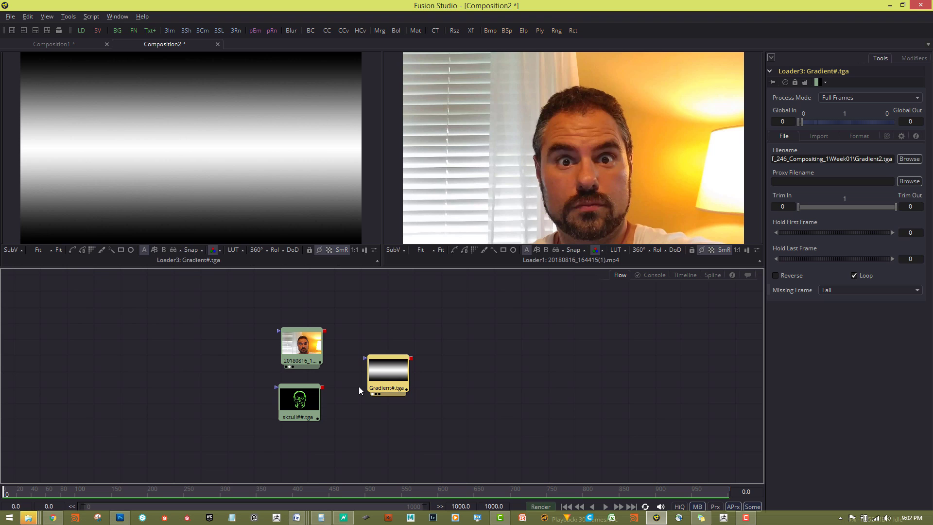
left_click_drag(387, 382, 293, 460)
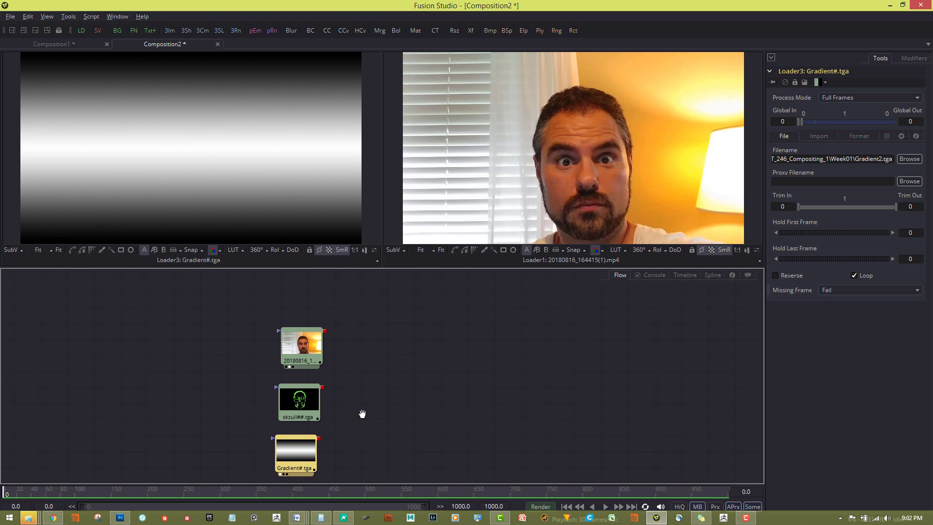
left_click_drag(360, 411, 347, 357)
left_click_drag(285, 407, 285, 415)
left_click_drag(377, 335, 383, 370)
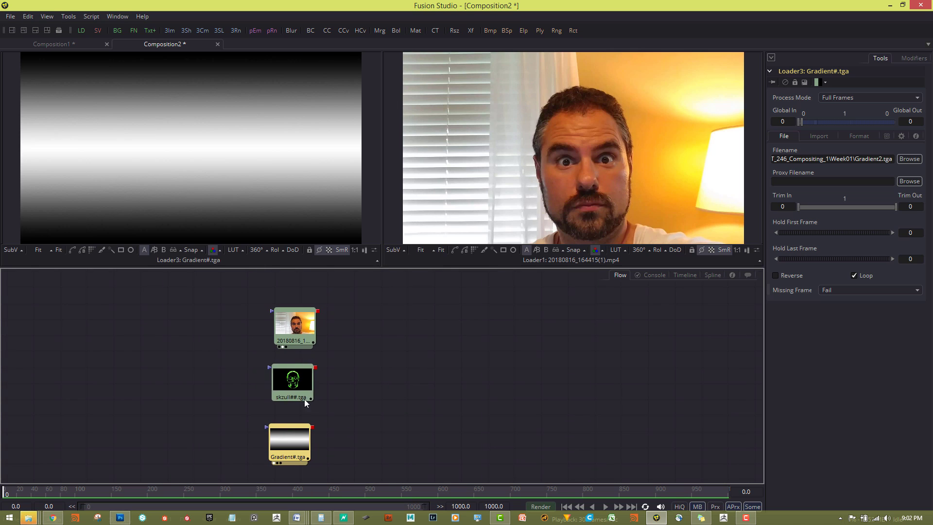
left_click(292, 386)
left_click_drag(278, 316, 273, 319)
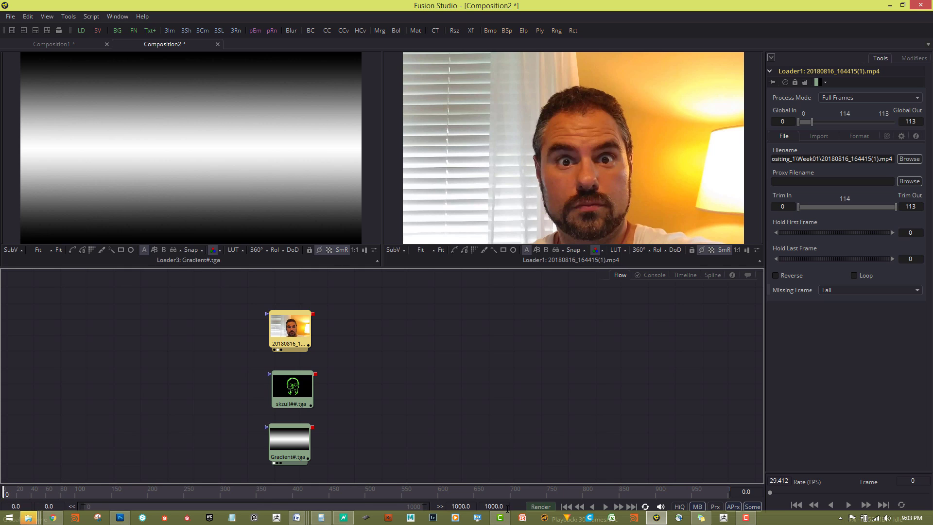
Scrub through the video and set the composition's global end frame to 113.
left_click(50, 493)
mouse_move(57, 496)
left_mouse_down()
mouse_move(69, 497)
mouse_move(43, 501)
left_mouse_up()
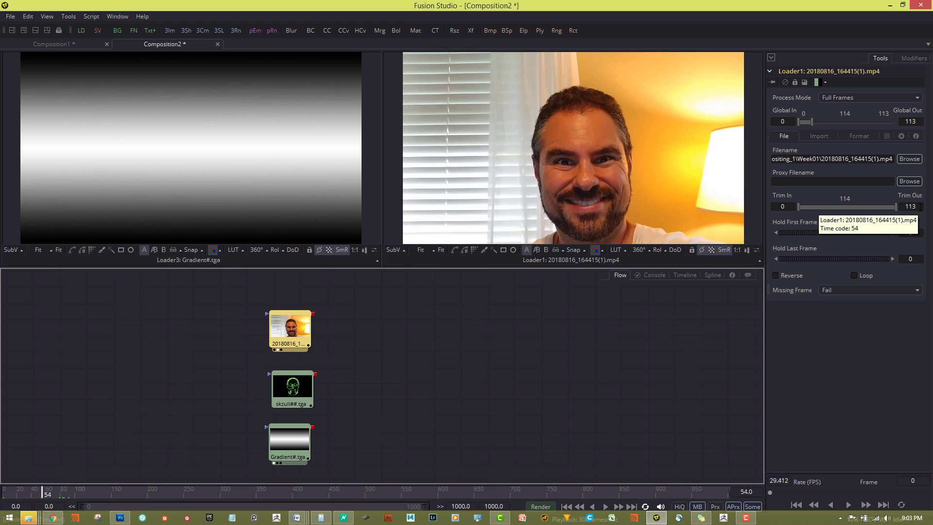
left_click(492, 506)
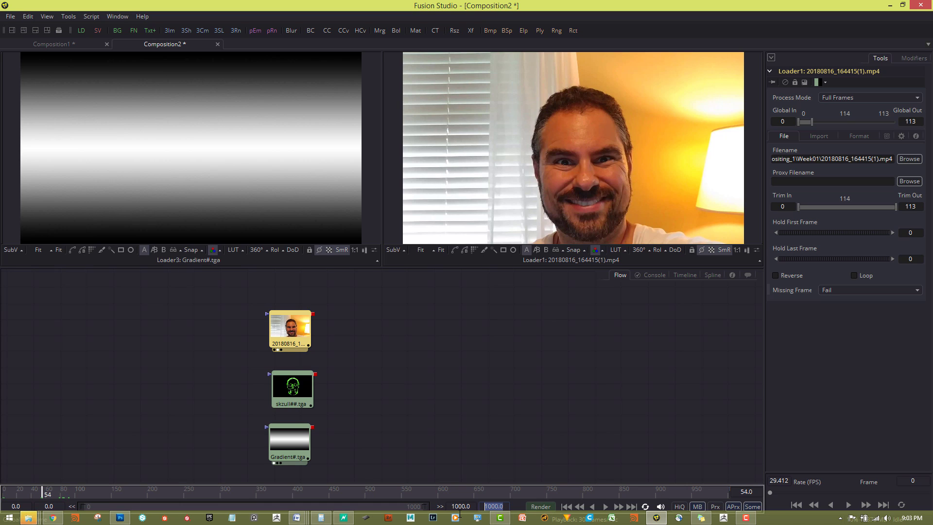
type("113")
key("Return")
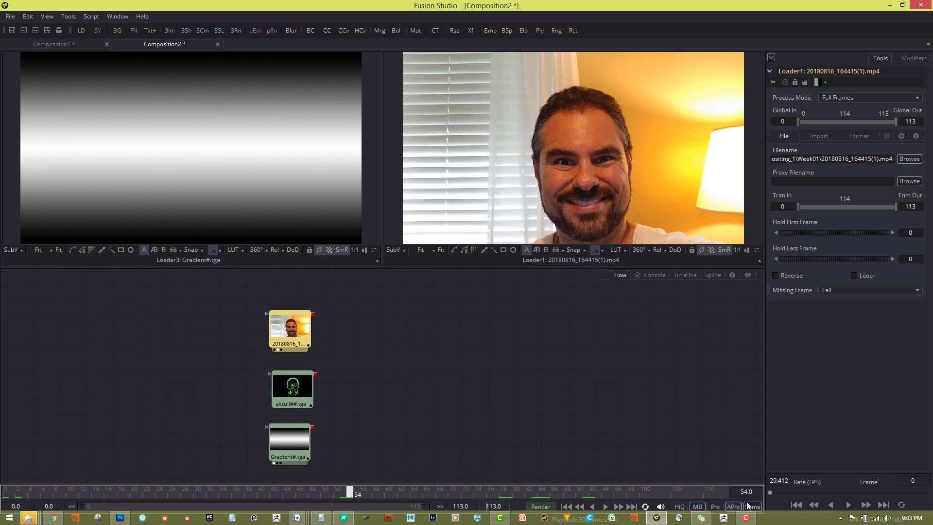
Play back the clip, return the playhead to frame 0, and align the video loader above the skull loader.
left_click(605, 506)
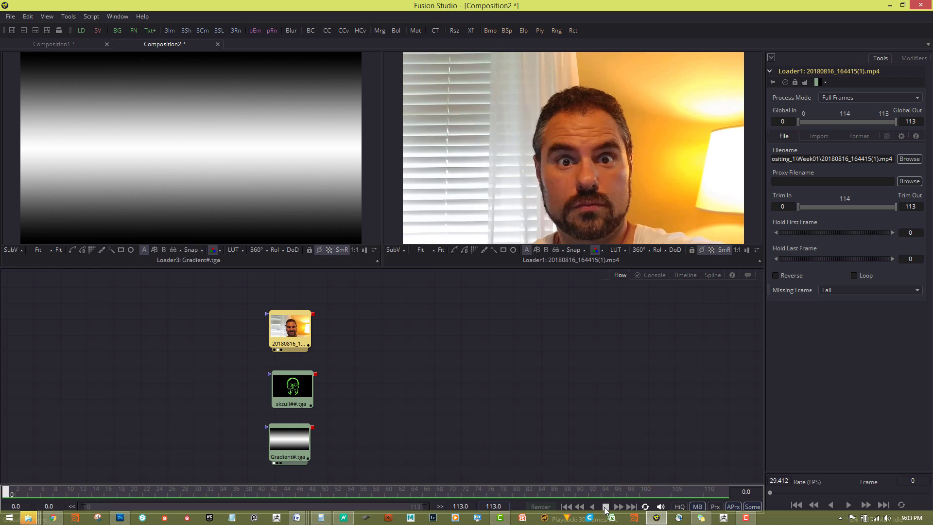
left_click(606, 507)
left_click_drag(18, 491, 1, 477)
left_click_drag(297, 328, 300, 330)
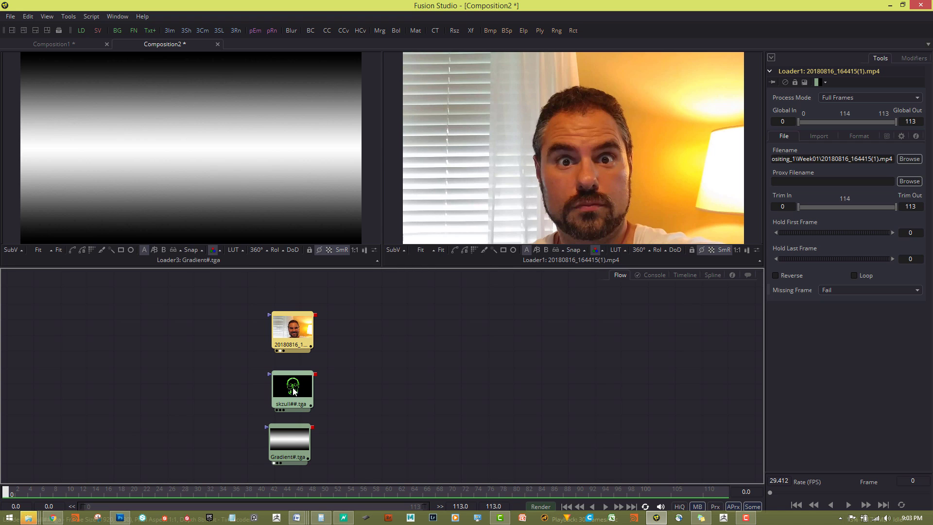
Show the skull loader in the first viewer and the face video loader in the second viewer.
left_click_drag(296, 388, 299, 385)
key("2")
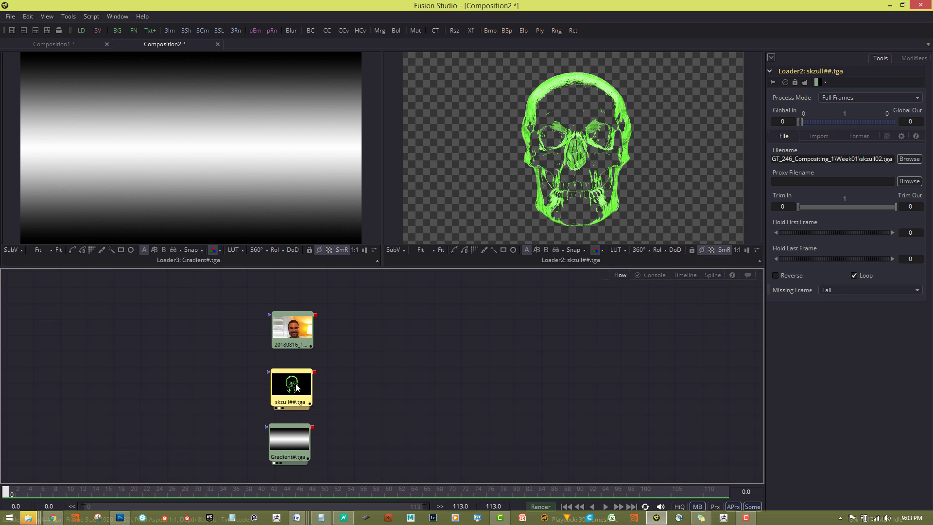
key("1")
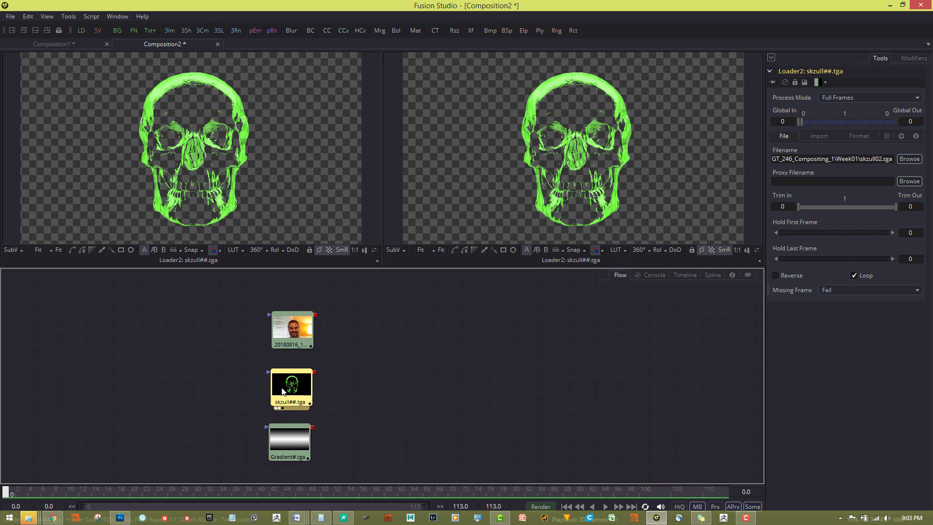
left_click(295, 331)
key("2")
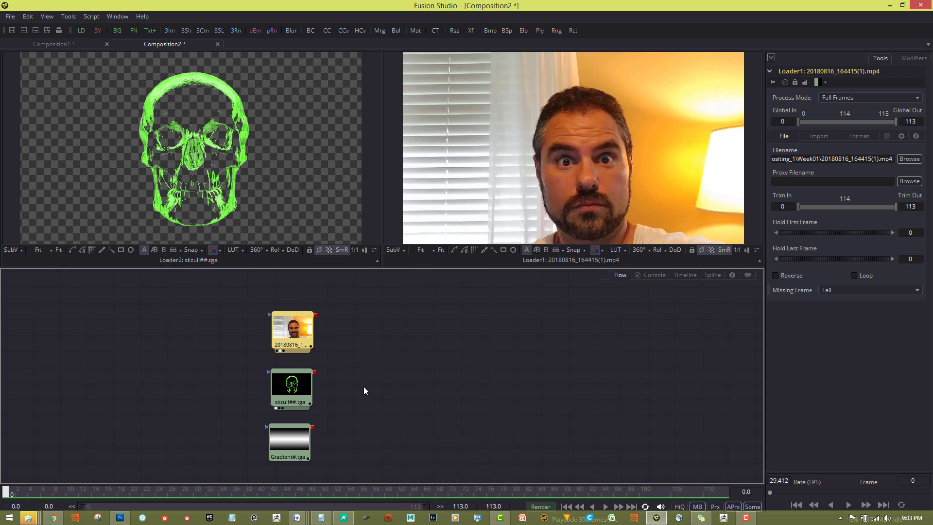
Shift the video and skull loaders aside and add a Merge node in the open space across from them.
left_click_drag(282, 315, 243, 296)
left_click_drag(291, 390, 255, 380)
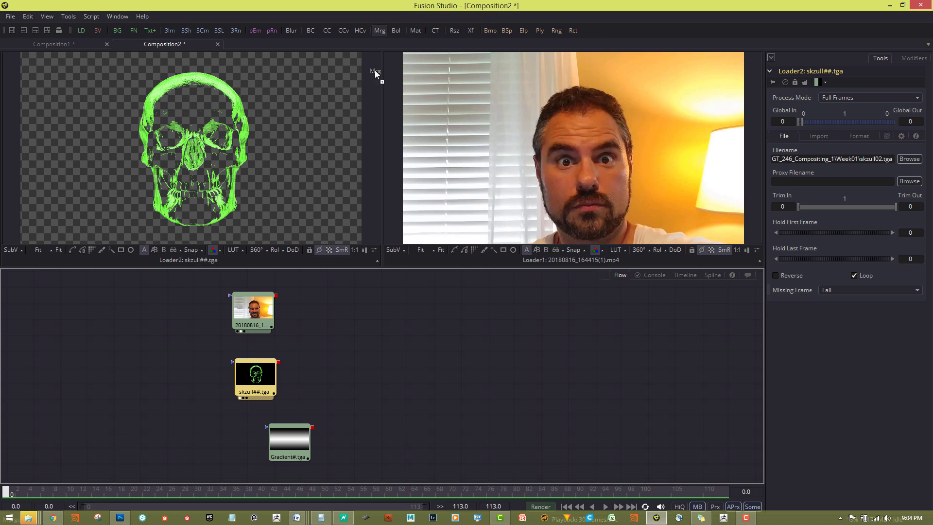
left_click_drag(375, 70, 451, 330)
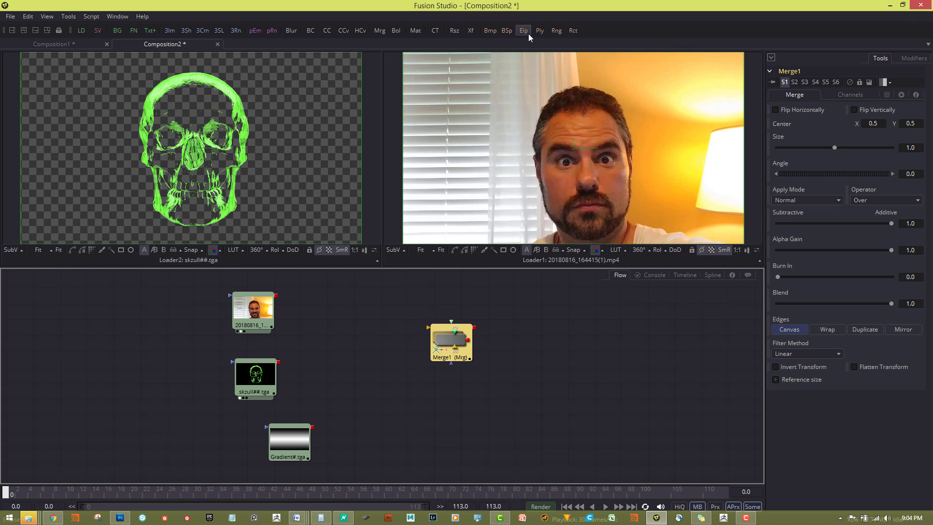
Add a Transform node between the loaders and the Merge node.
right_click(364, 329)
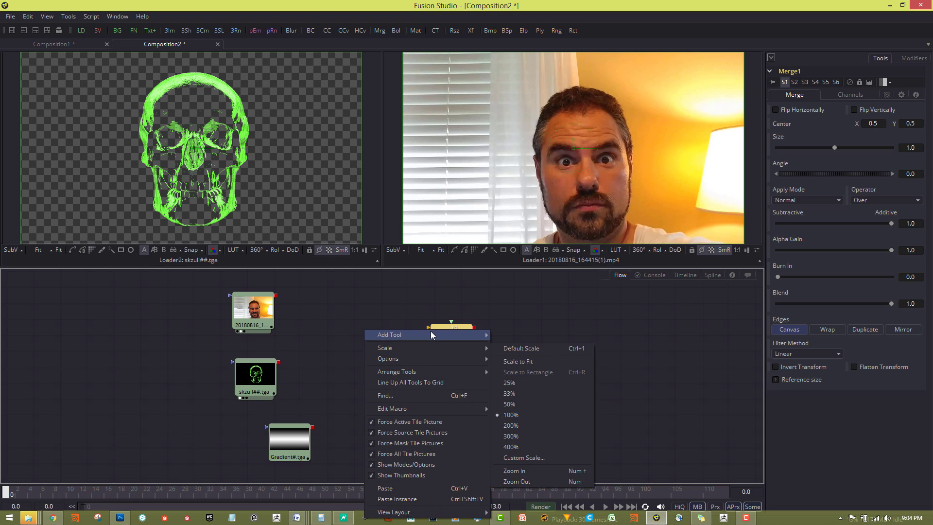
mouse_move(431, 335)
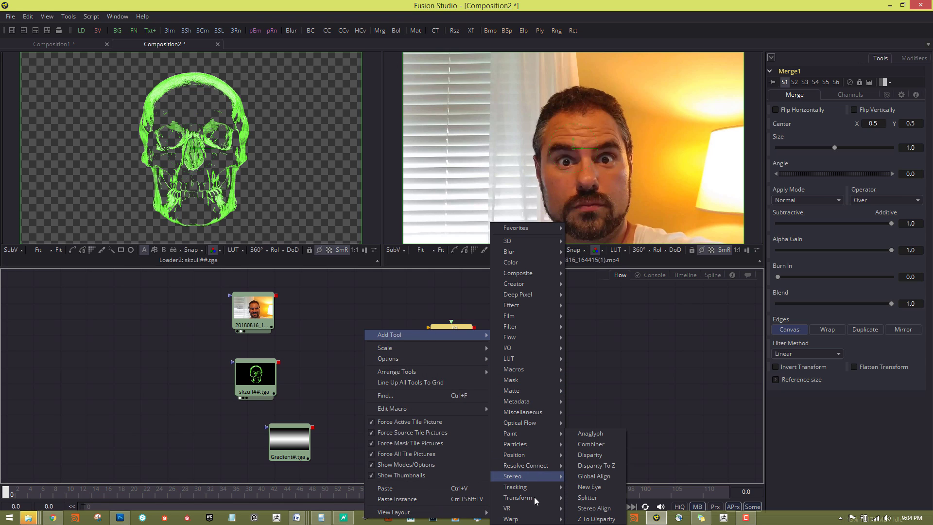
mouse_move(516, 496)
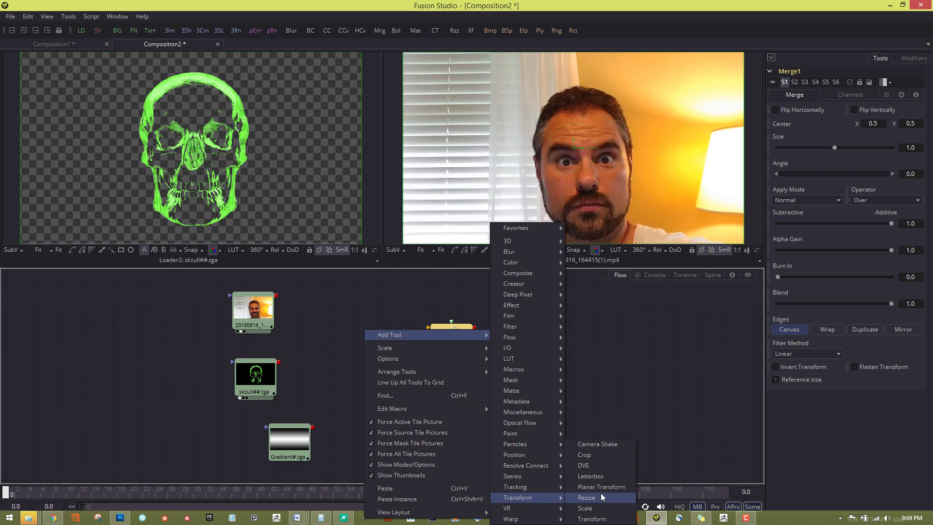
left_click(591, 518)
right_click(402, 401)
mouse_move(431, 220)
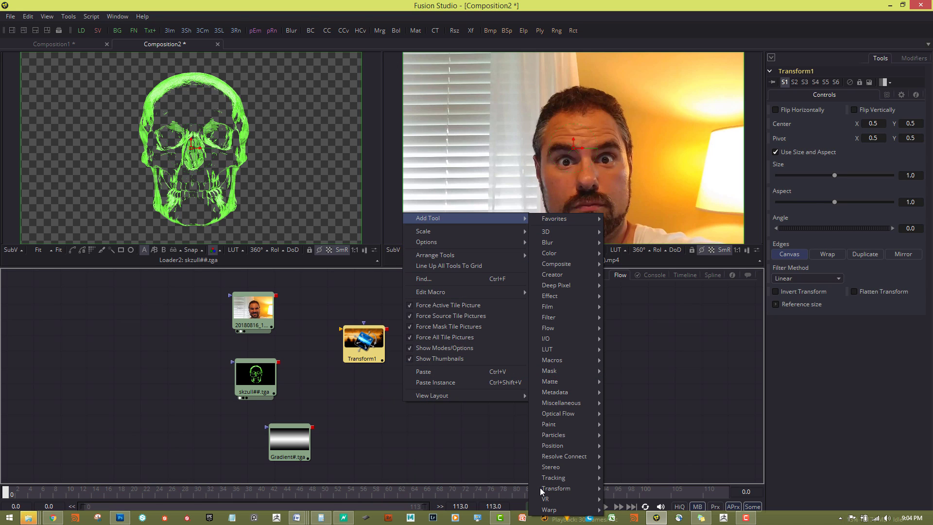
mouse_move(567, 488)
left_click(381, 432)
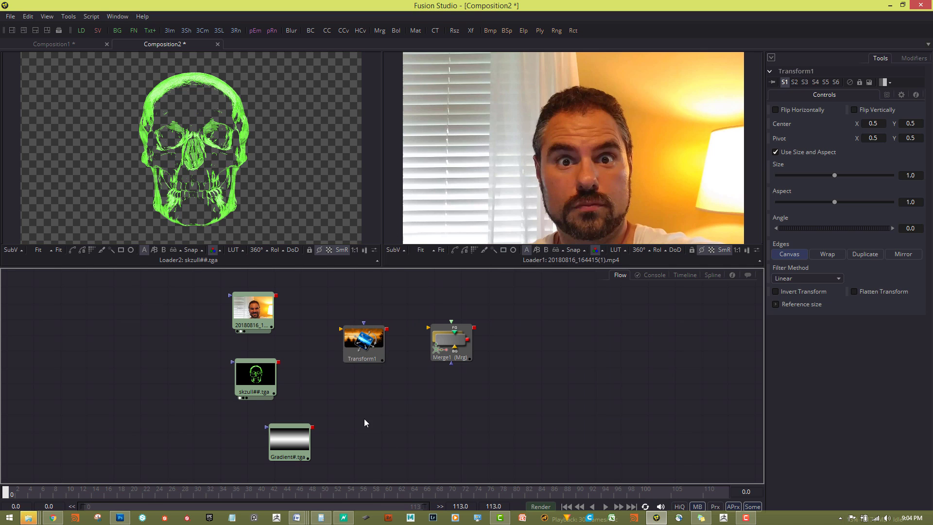
Wire the skull loader through the Transform node into the Merge foreground, and the video loader into the Merge background.
left_click_drag(360, 341, 325, 376)
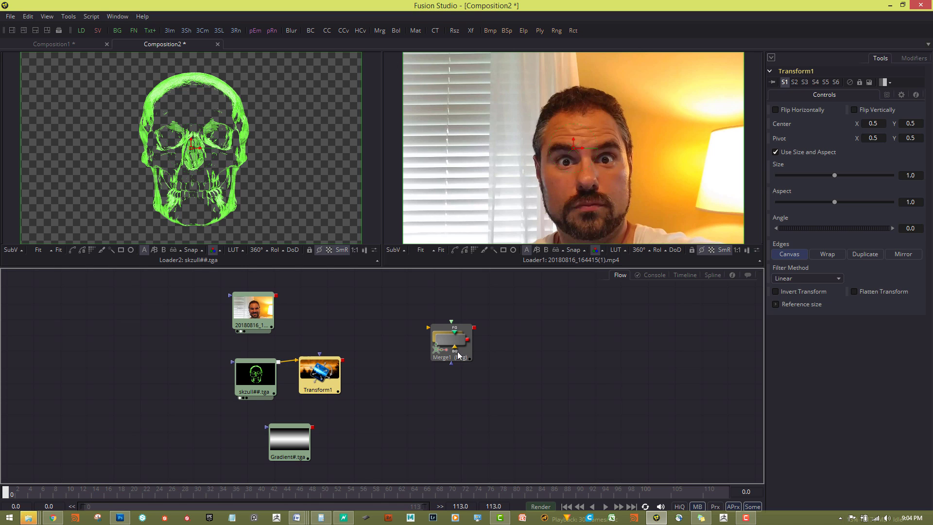
left_click_drag(452, 343, 443, 343)
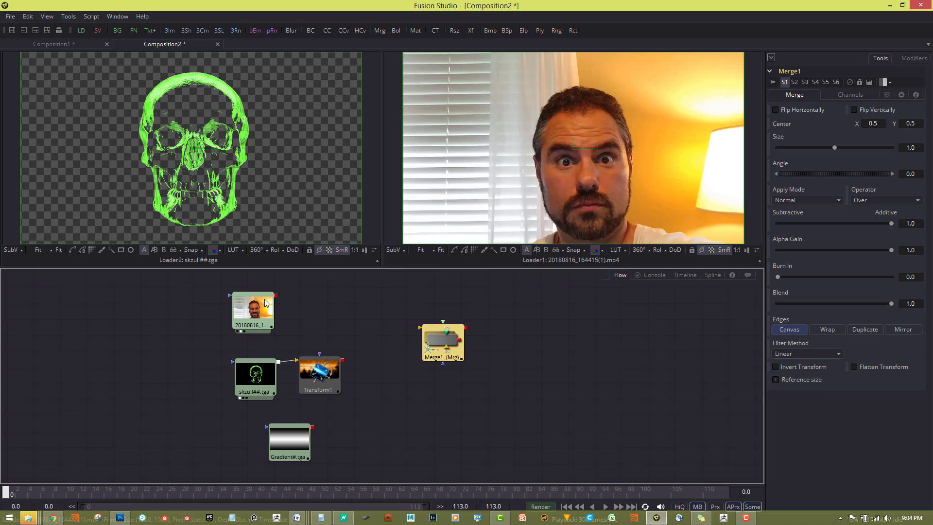
left_click_drag(277, 298, 420, 328)
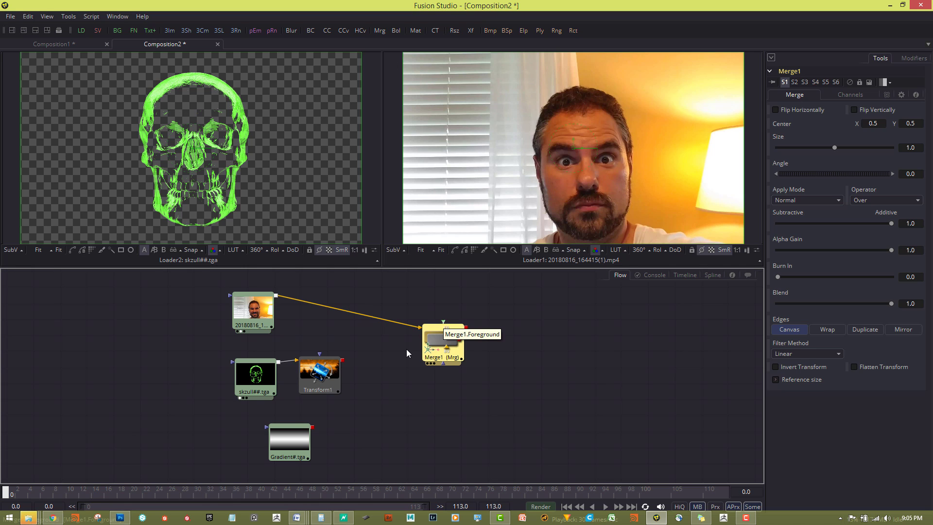
left_click_drag(342, 361, 442, 340)
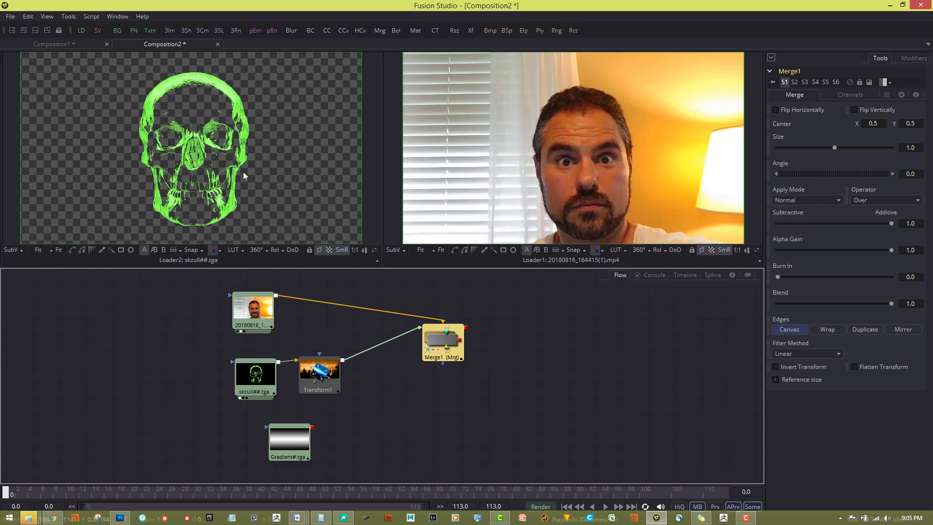
Line up the skull loader with the Transform node in the flow.
left_click(255, 382)
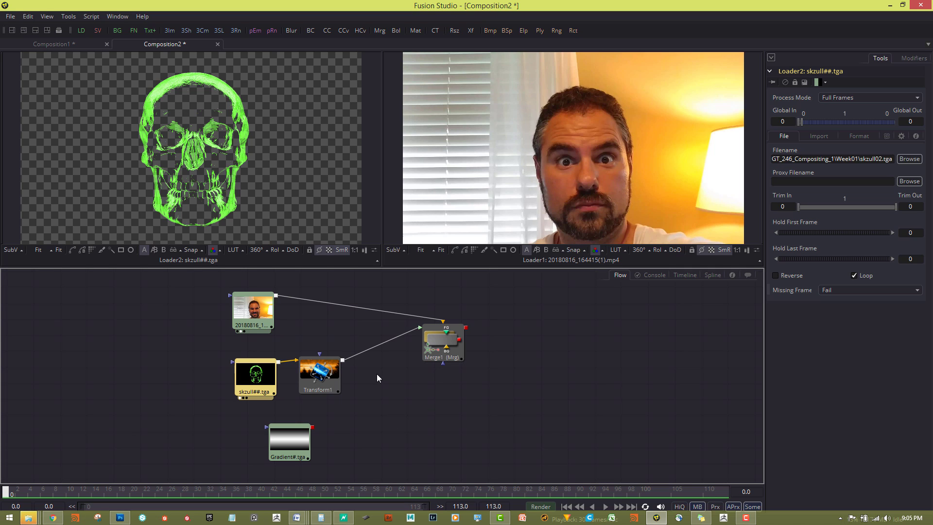
mouse_move(261, 372)
left_mouse_down()
mouse_move(251, 371)
mouse_move(261, 370)
left_mouse_up()
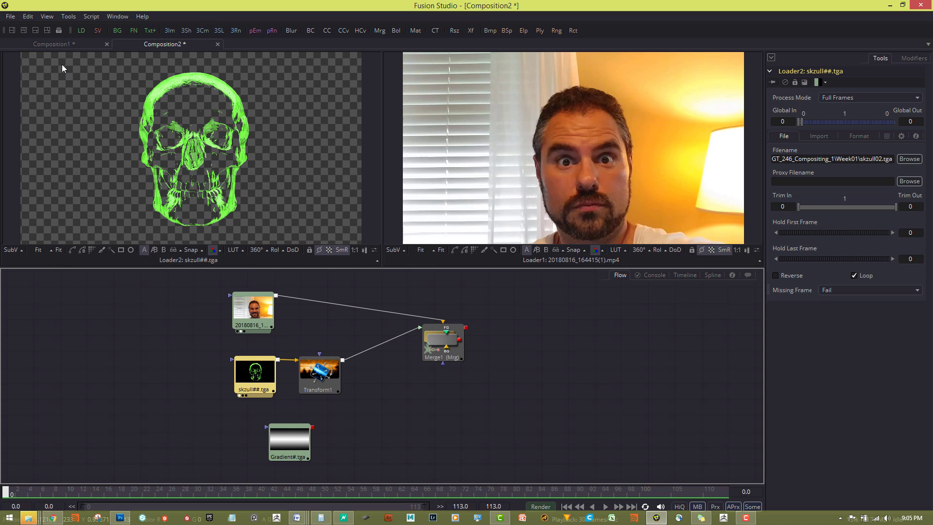
right_click(265, 379)
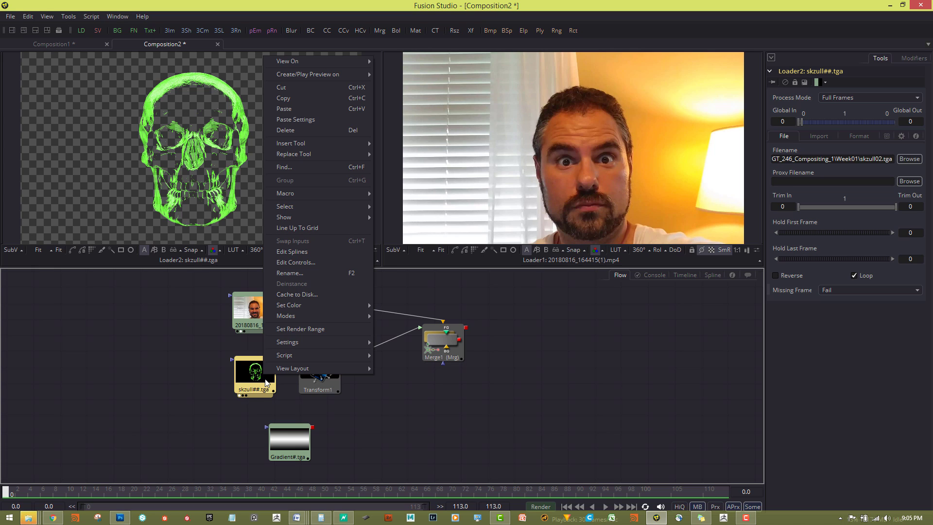
mouse_move(272, 372)
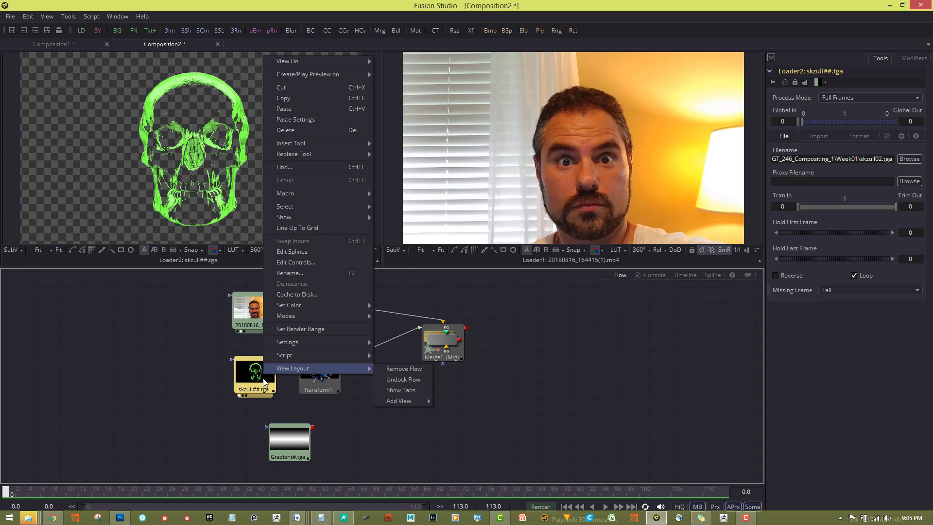
left_click(257, 381)
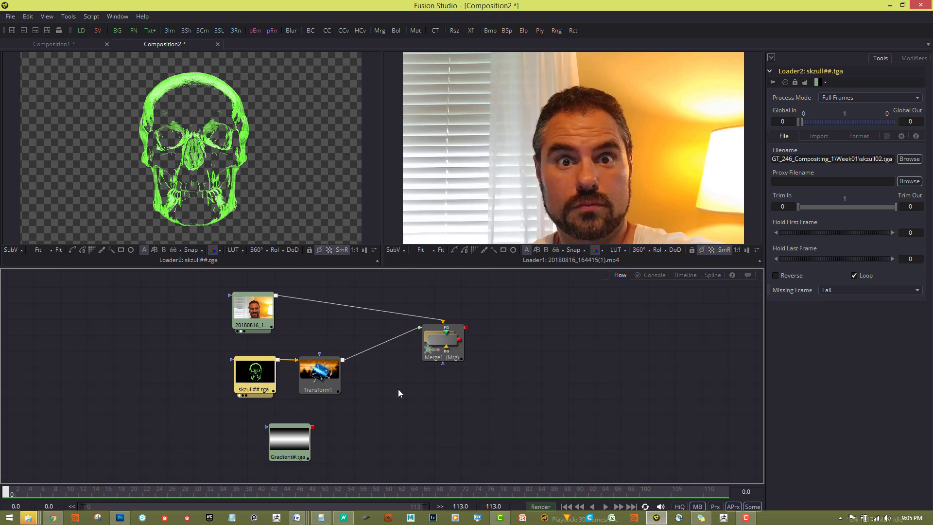
left_click_drag(323, 380, 322, 379)
Toggle the skull loader's Make Alpha solid and Post-Multiply by Alpha import options on and off to compare their effect.
left_click(242, 384)
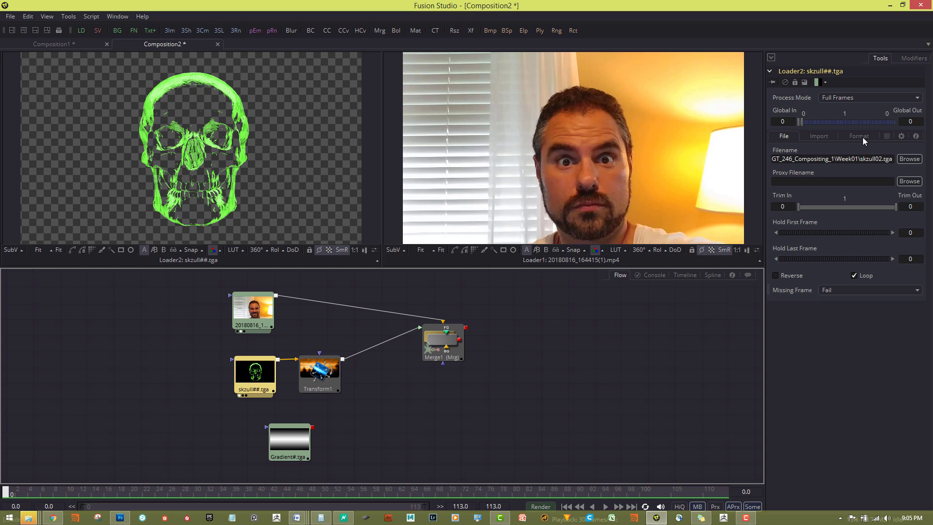
left_click(825, 136)
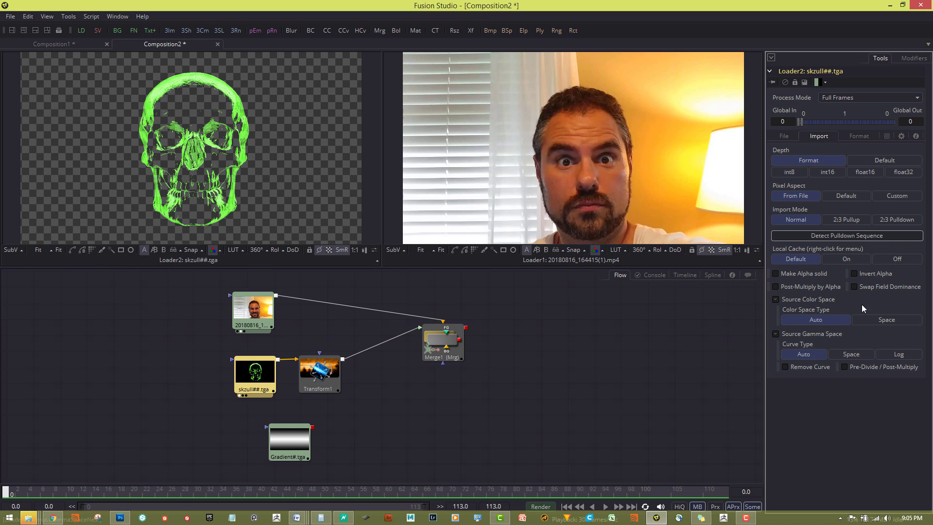
left_click(777, 274)
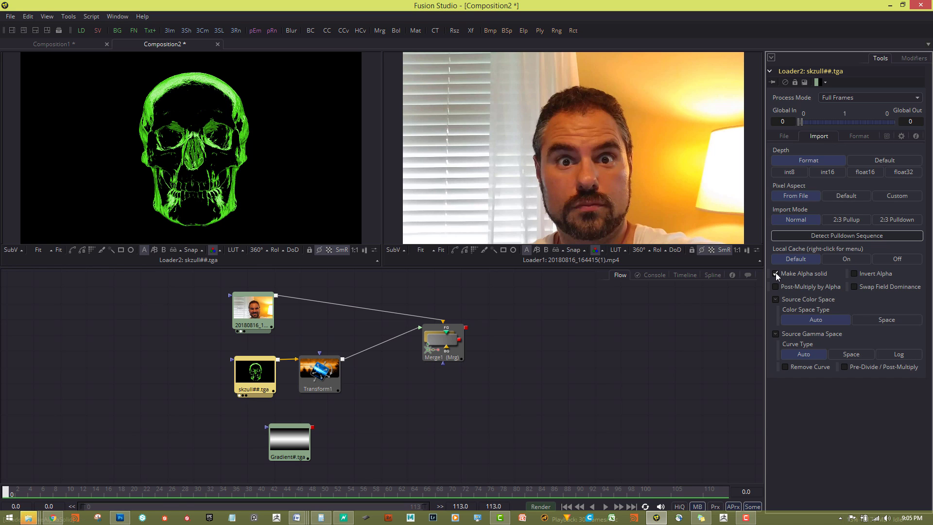
left_click(776, 273)
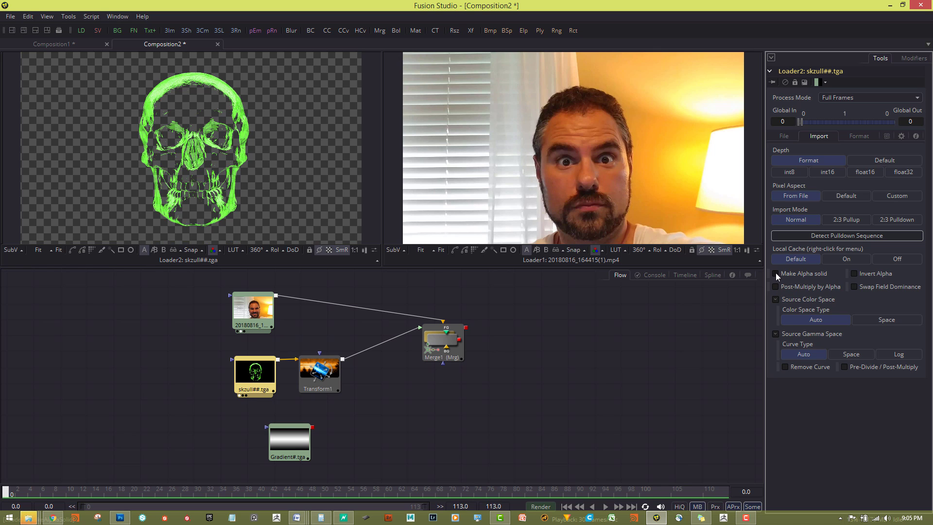
left_click(775, 274)
left_click(775, 274)
left_click(776, 286)
left_click(776, 286)
left_click(776, 287)
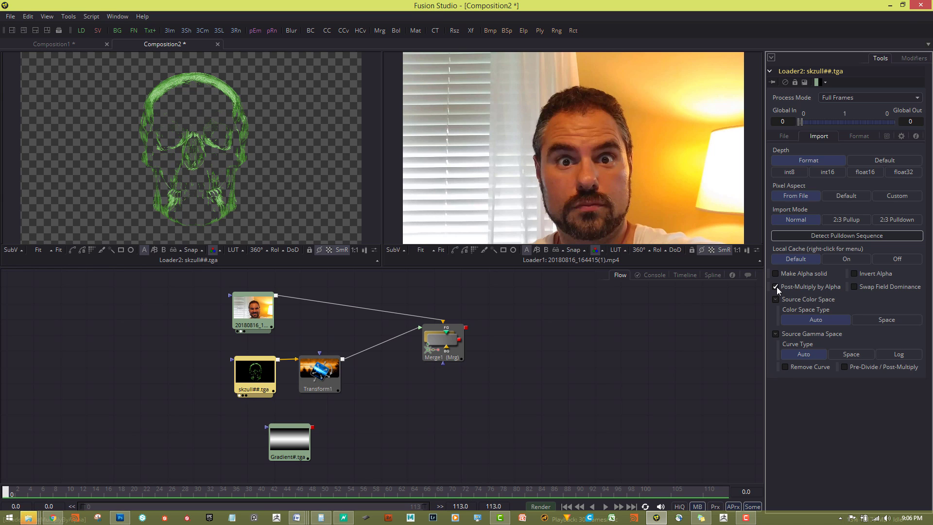
left_click(776, 287)
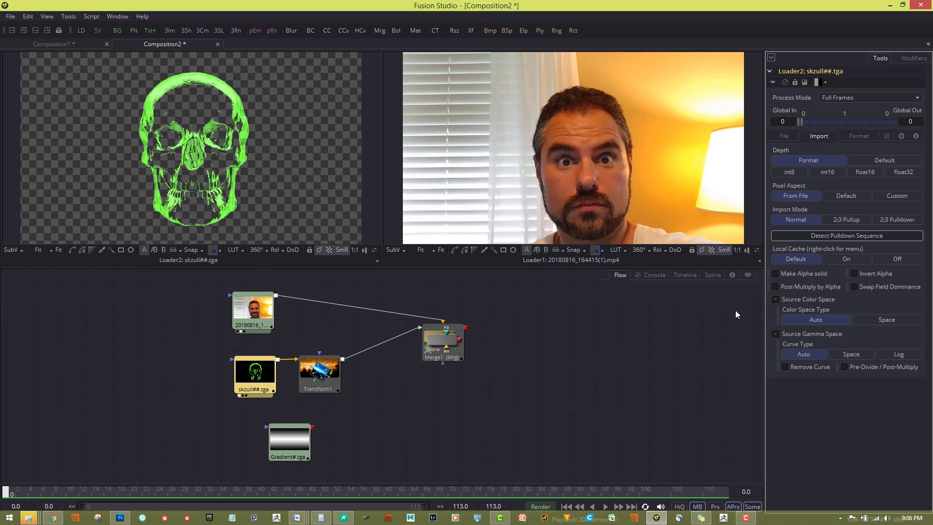
left_click(783, 136)
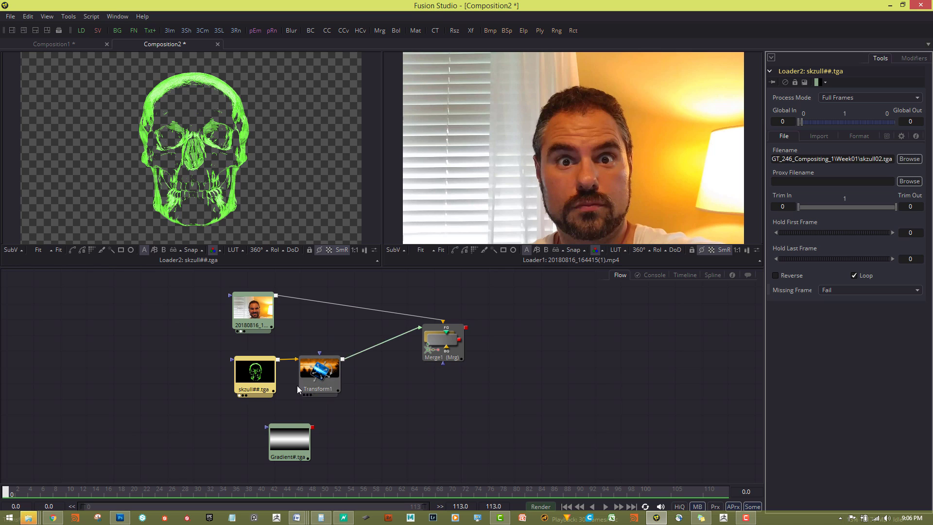
Show the Merge node's composite in the second viewer.
left_click(328, 377)
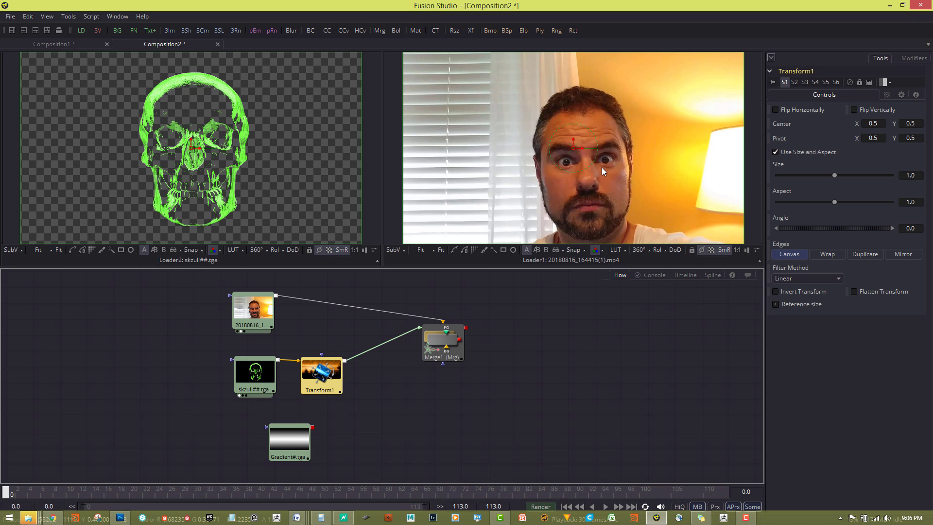
left_click(443, 343)
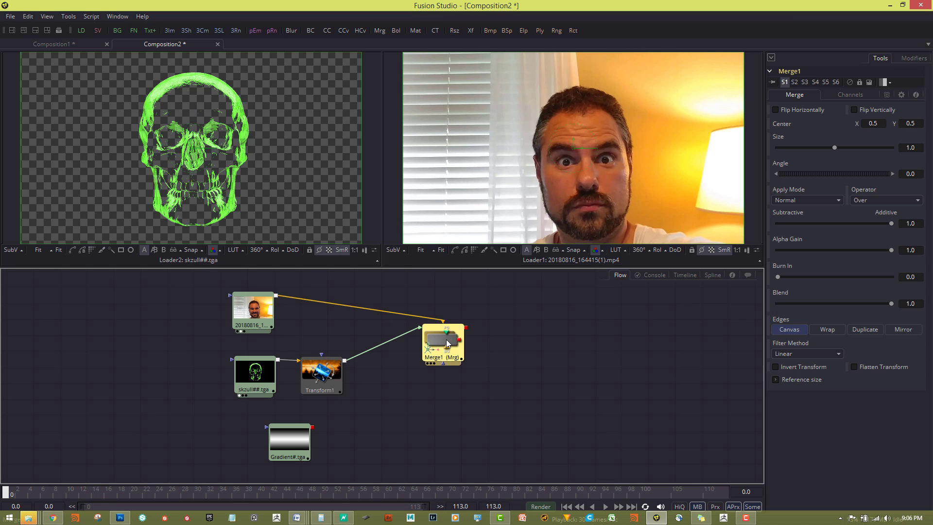
key("2")
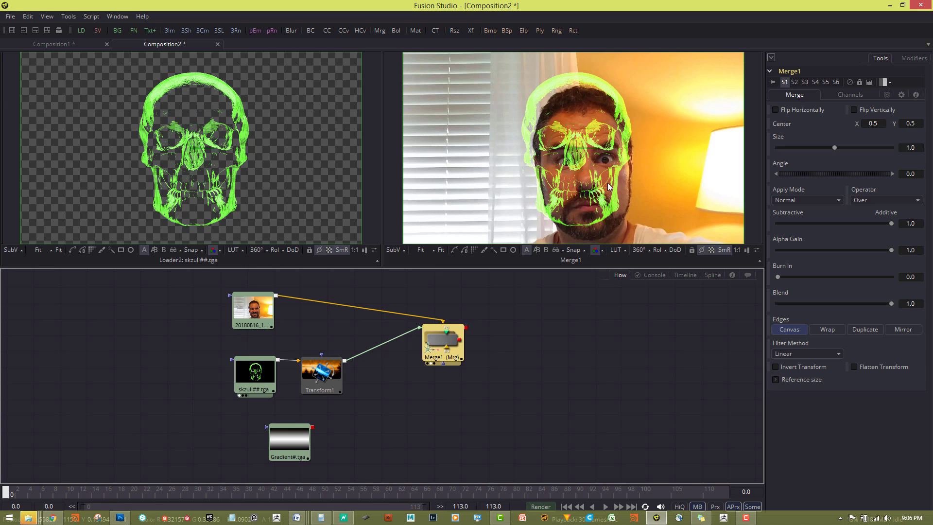
Move the skull over the face with the Transform node, centered at about X 0.524, Y 0.437, and rotate it about 4.04 degrees.
left_click(318, 374)
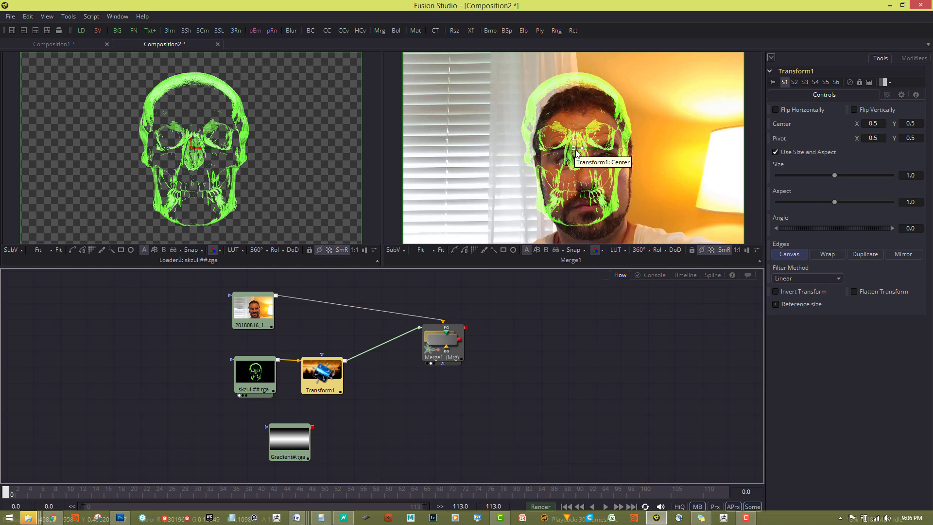
left_click_drag(574, 150, 581, 159)
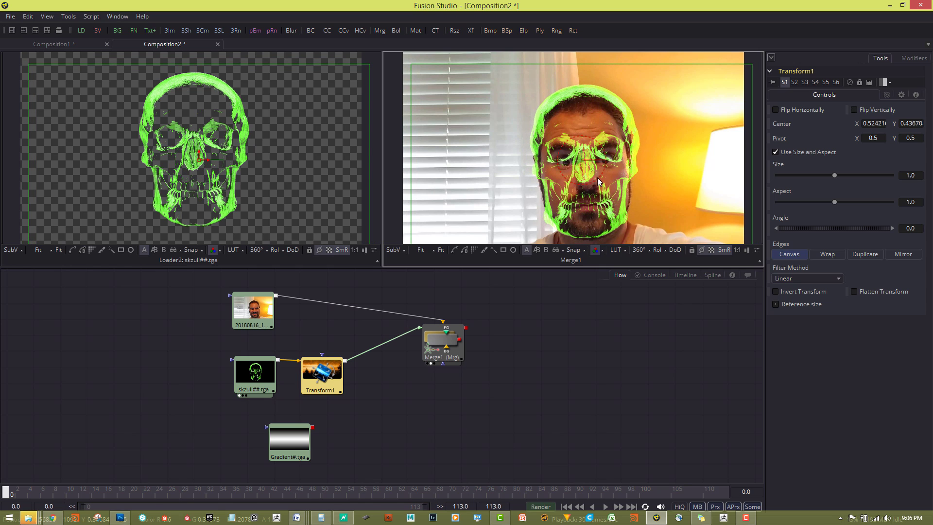
left_click_drag(597, 177, 599, 178)
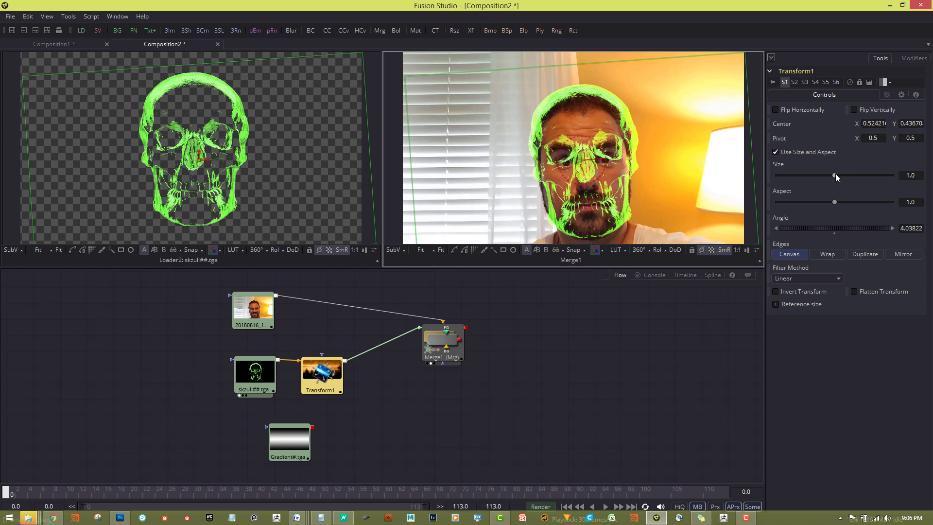
Fit the skull to the face with size 0.897 and aspect 1.034, and recenter it at about X 0.52, Y 0.414.
left_click_drag(831, 176, 838, 200)
left_click(834, 206)
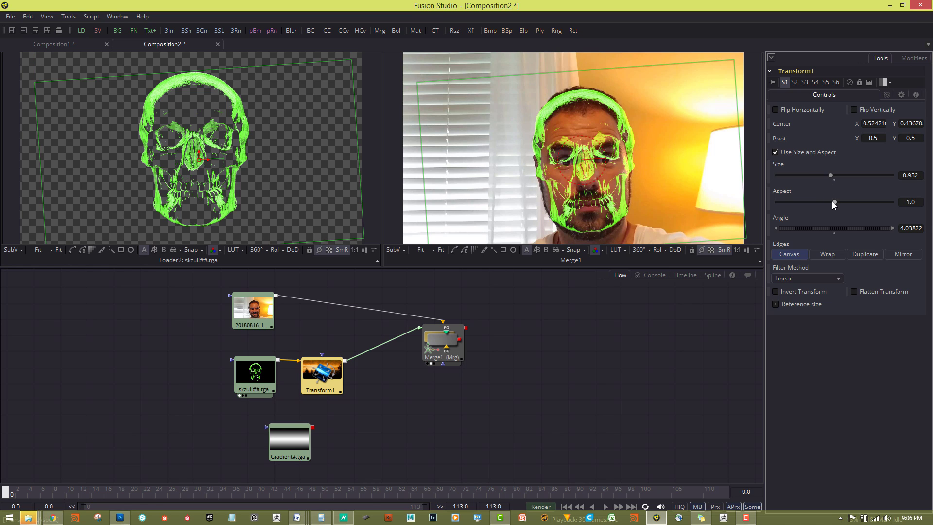
left_click(776, 152)
left_click(775, 151)
left_click_drag(832, 175, 833, 201)
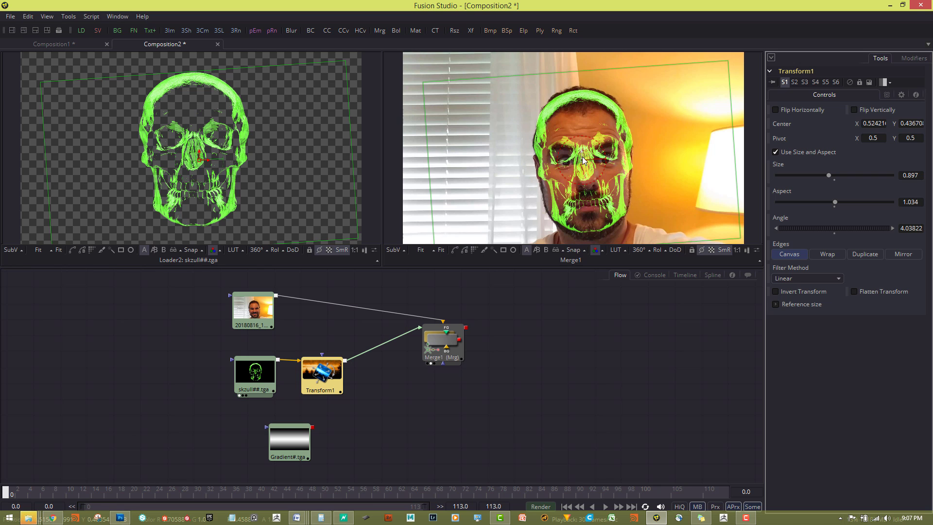
left_click_drag(583, 161, 580, 168)
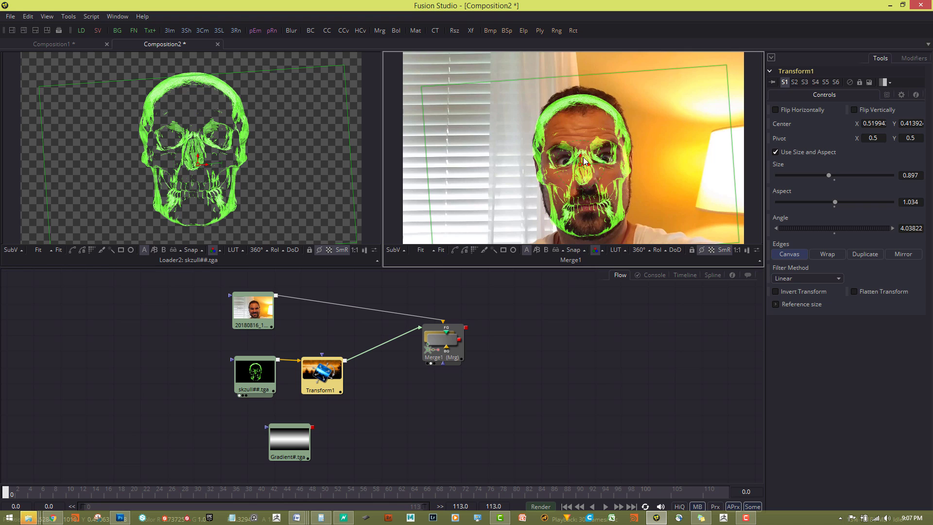
Recenter the skull over the face at about X 0.524, Y 0.409 in the Transform node.
left_click_drag(581, 161, 583, 164)
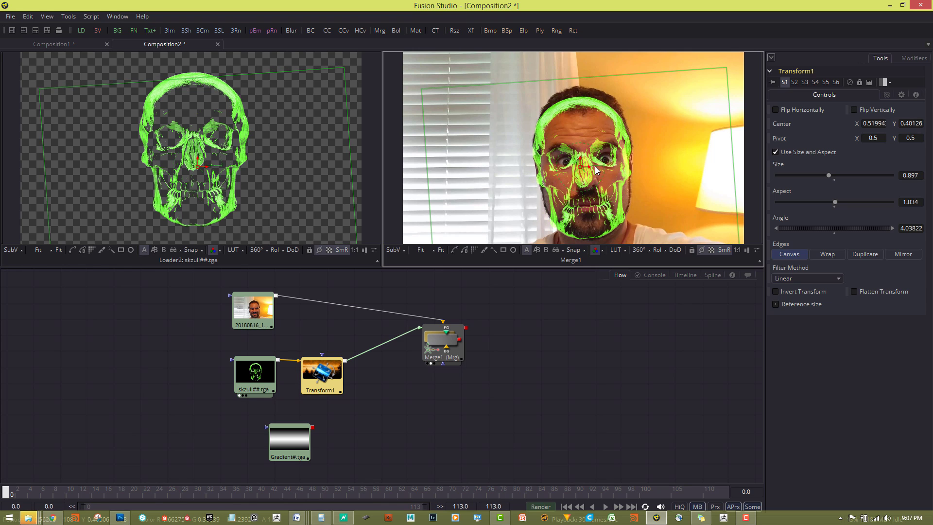
left_click_drag(589, 165, 579, 164)
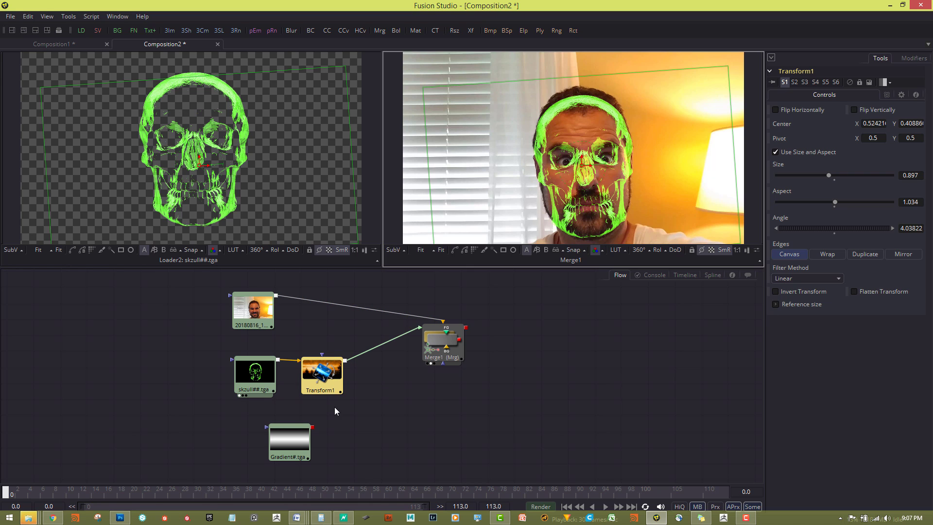
Disconnect the face video from the Merge node, park its loader beyond the Merge, and move the Merge and gradient loader down.
left_click_drag(293, 442, 343, 445)
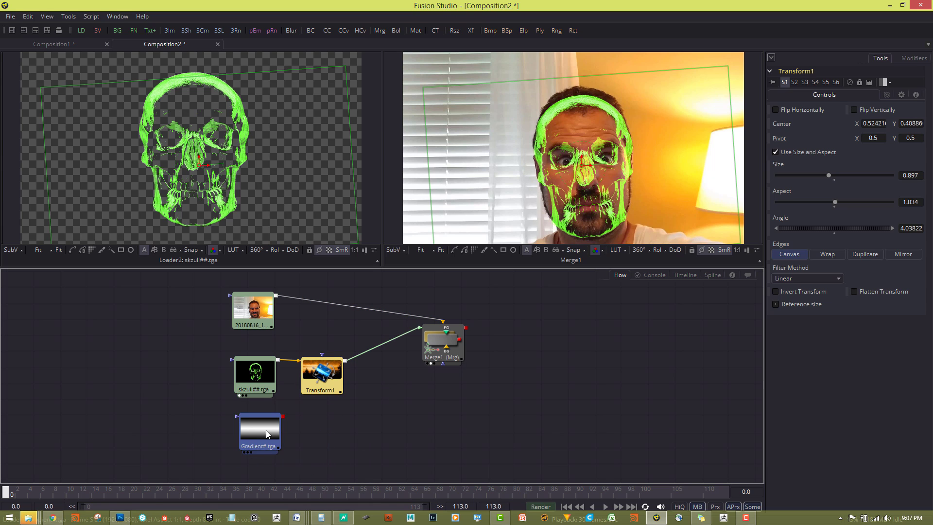
left_click(260, 430)
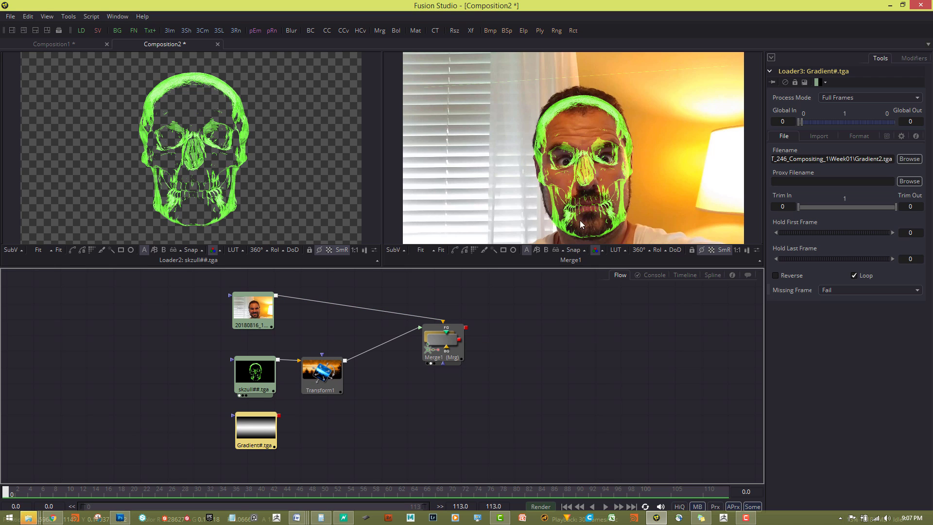
left_click_drag(430, 319, 397, 311)
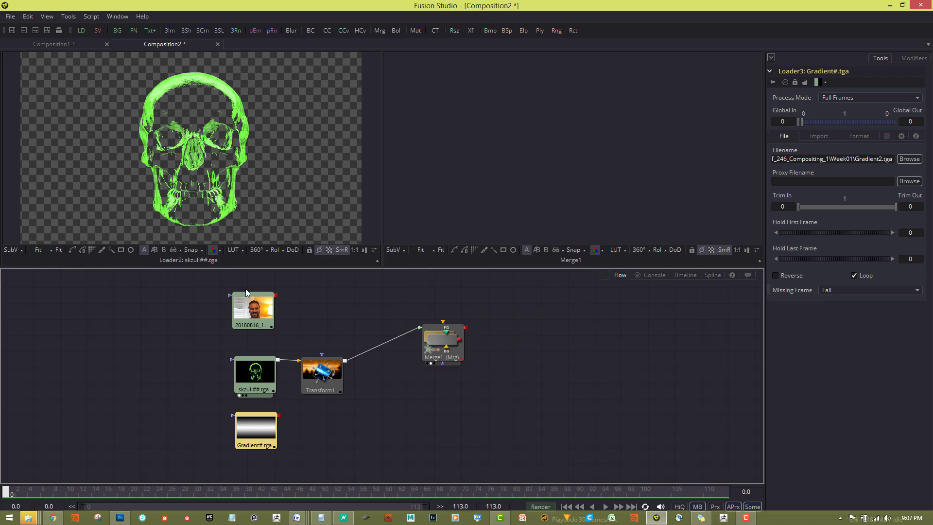
left_click_drag(253, 307, 581, 407)
left_click_drag(443, 343, 443, 369)
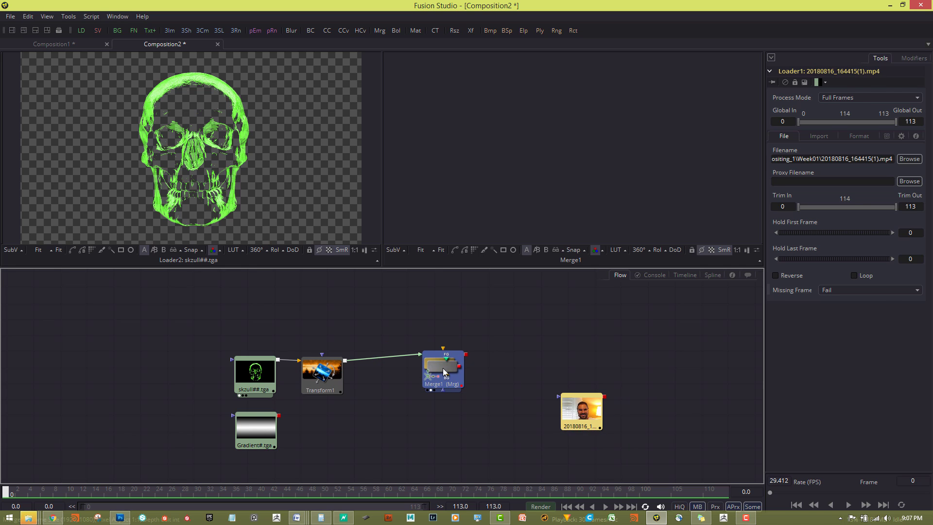
left_click_drag(256, 436, 342, 448)
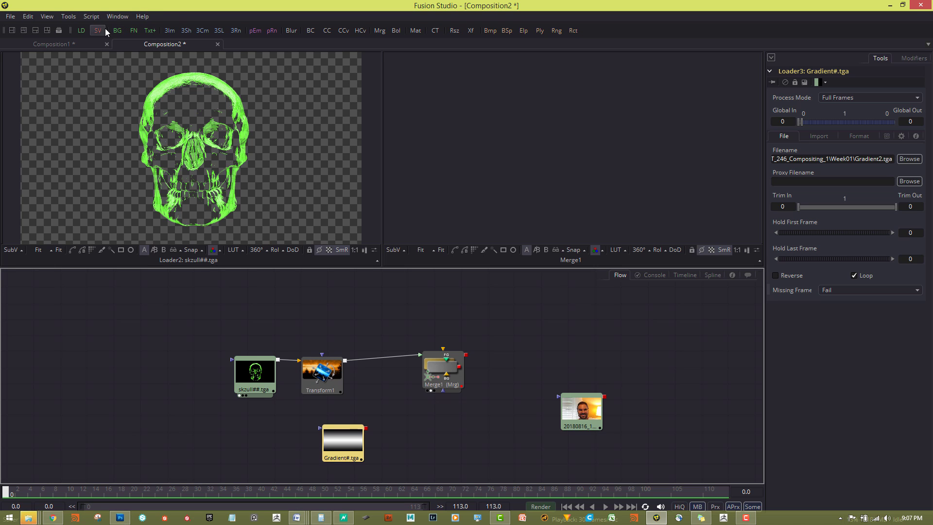
Add a black Background node above the skull loader and connect it to the Merge node's background input.
left_click_drag(121, 35, 257, 299)
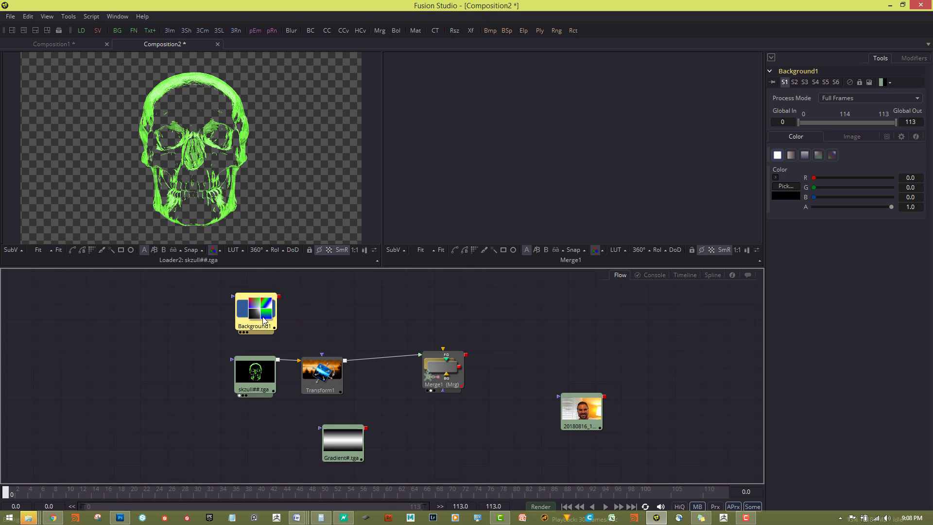
left_click_drag(265, 315, 255, 321)
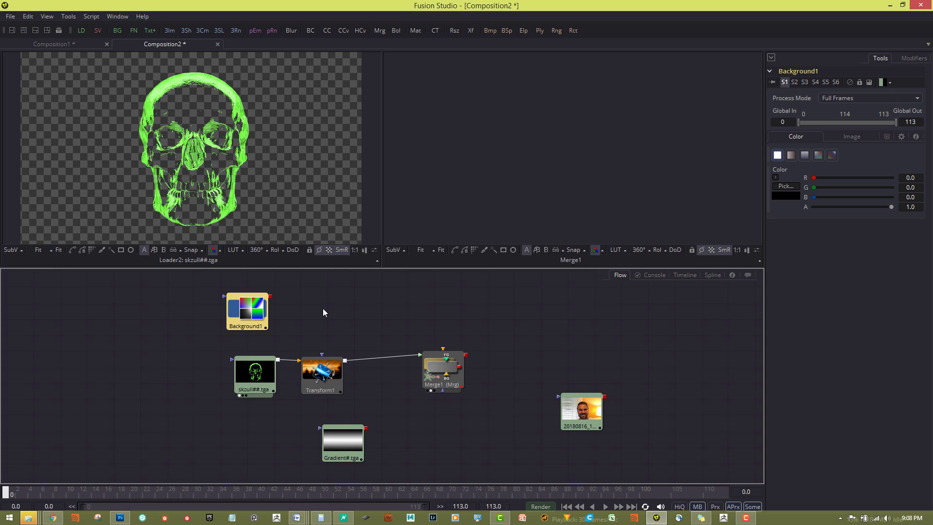
left_click_drag(258, 311, 266, 321)
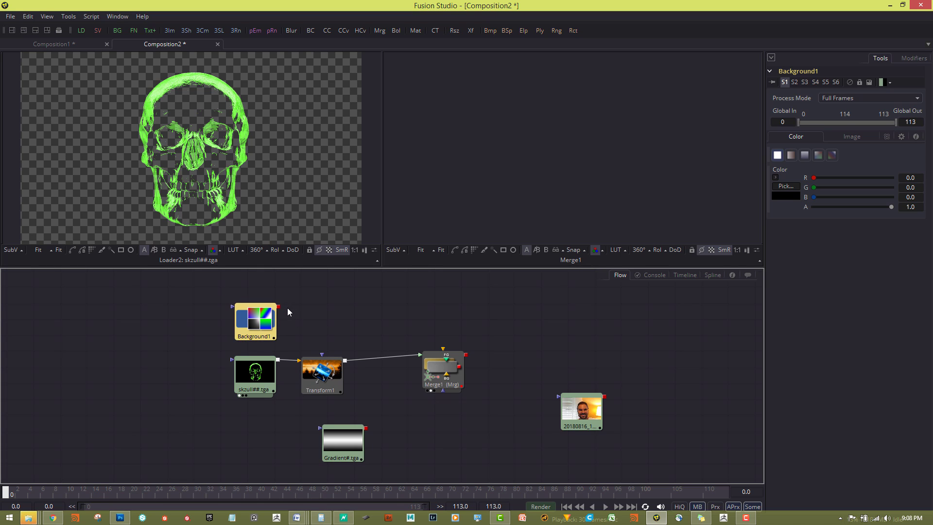
left_click_drag(279, 307, 445, 351)
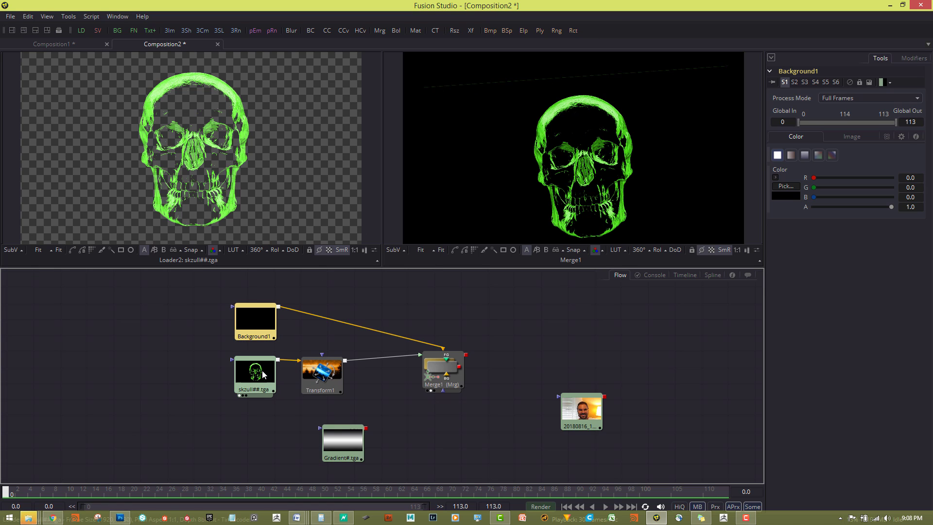
left_click(452, 366)
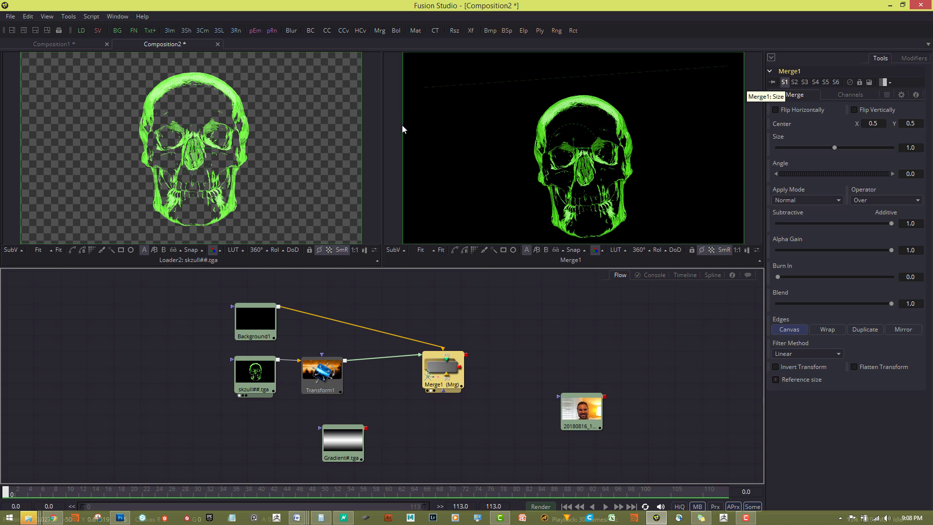
mouse_move(274, 343)
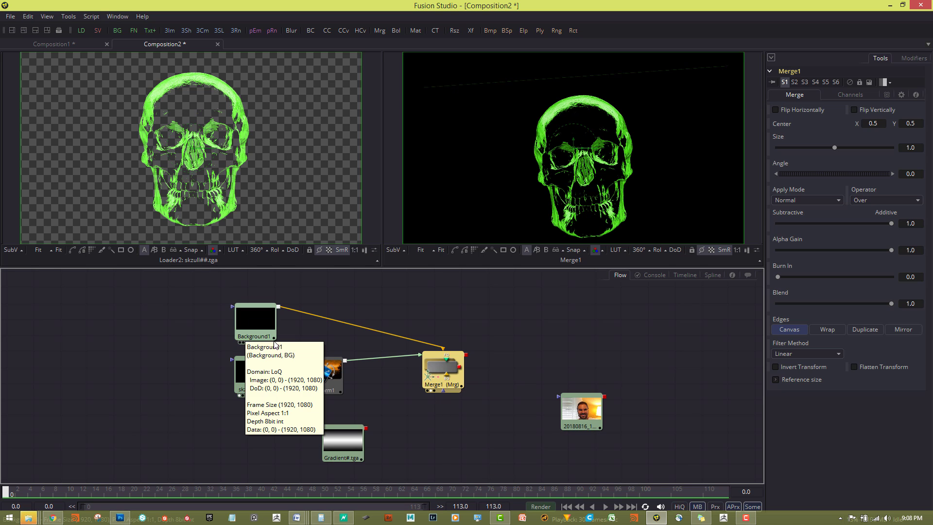
left_click_drag(263, 329, 257, 310)
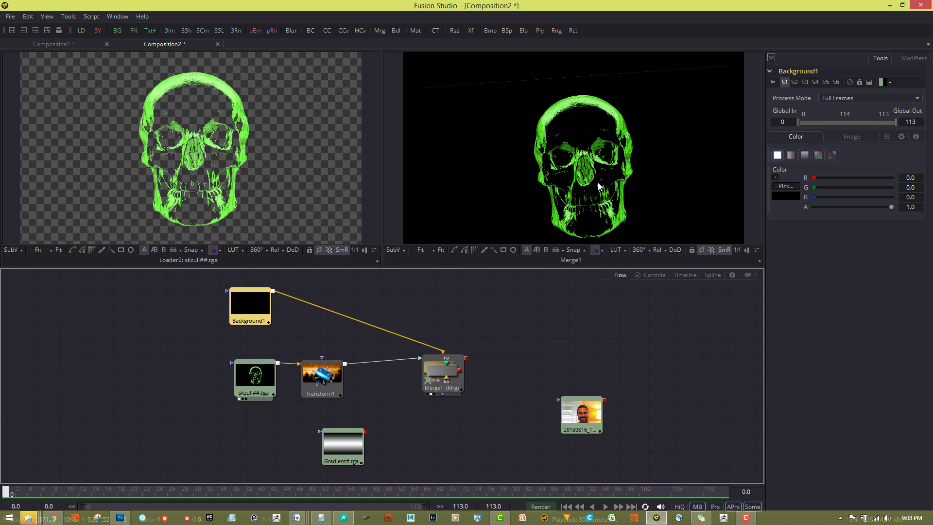
In Photoshop, select the full-width strip above the skull in skzull02.tga, clear it in the Alpha 1 channel, and return to Fusion.
left_click(120, 518)
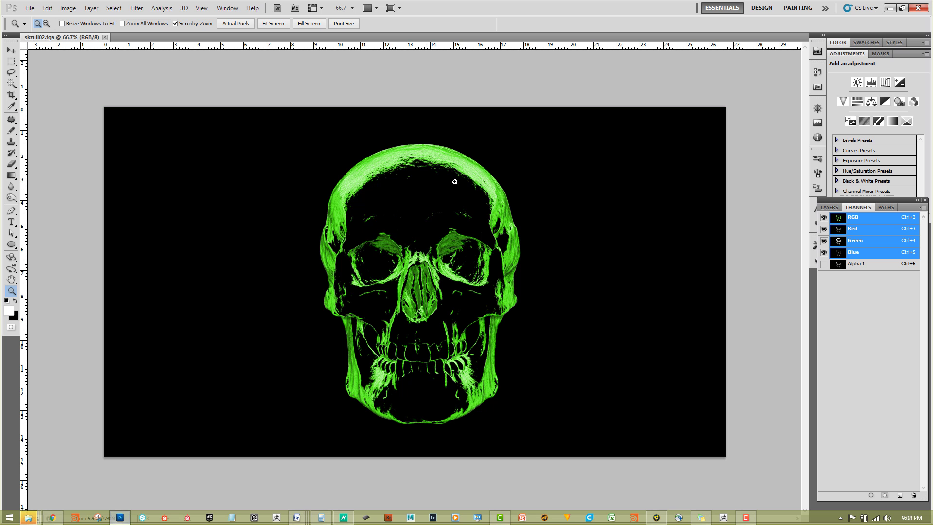
key("m")
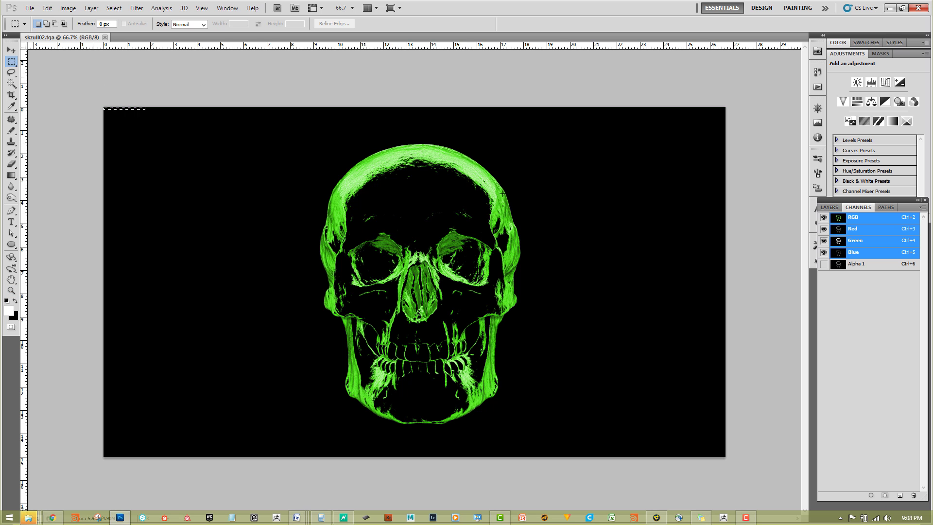
left_click_drag(503, 193, 839, 131)
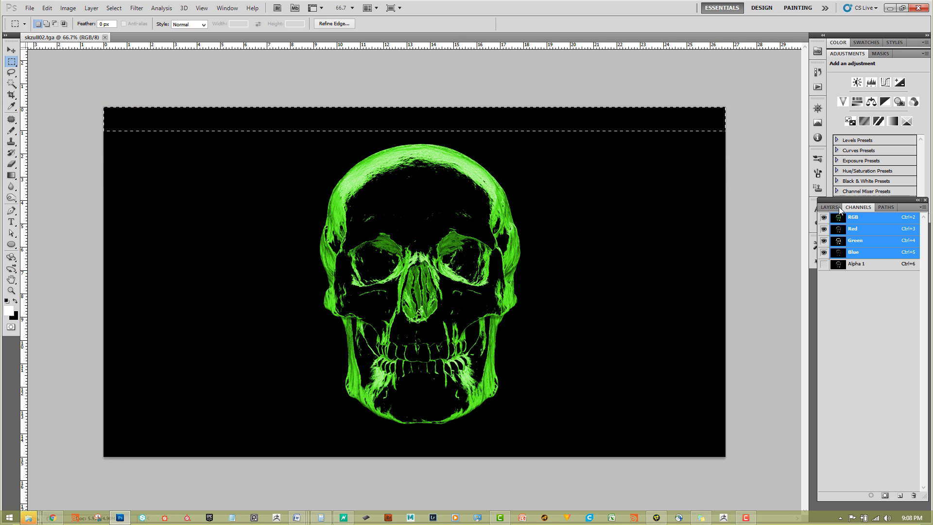
left_click(864, 267)
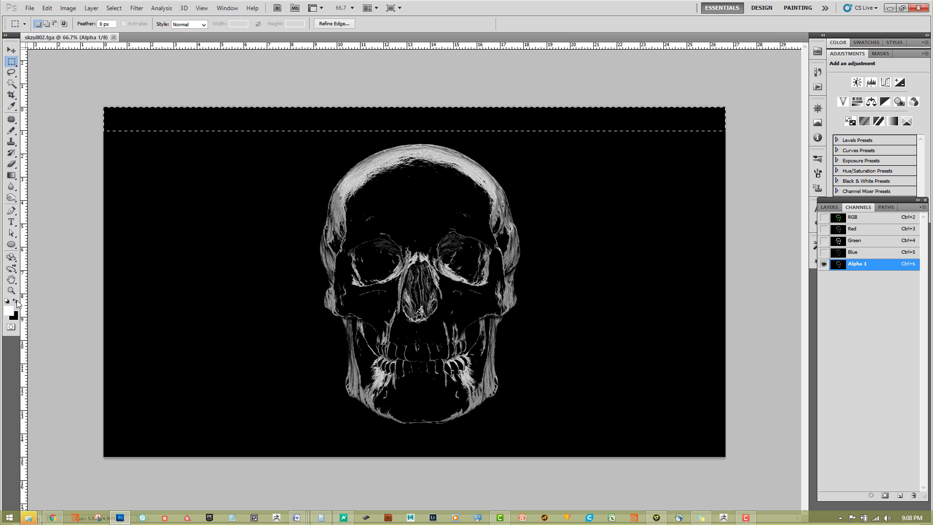
key("Delete")
key("alt+Tab")
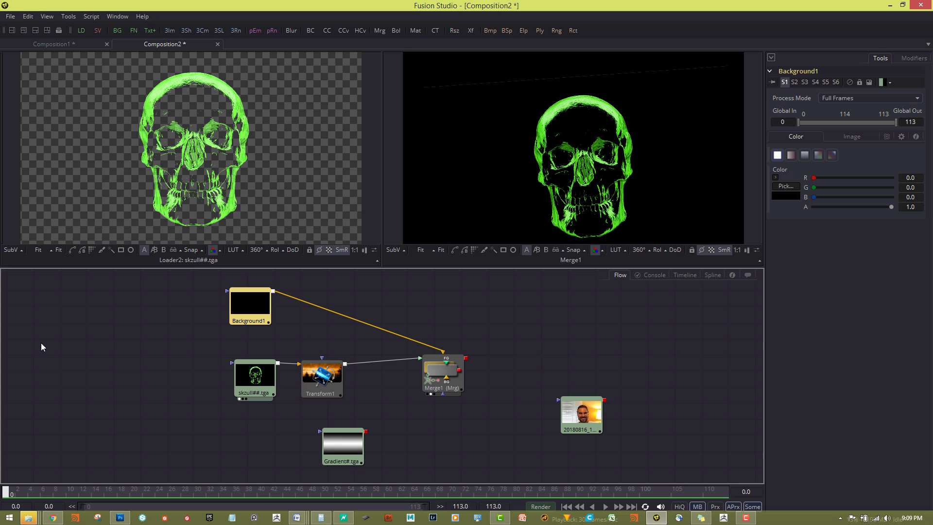
left_click(262, 393)
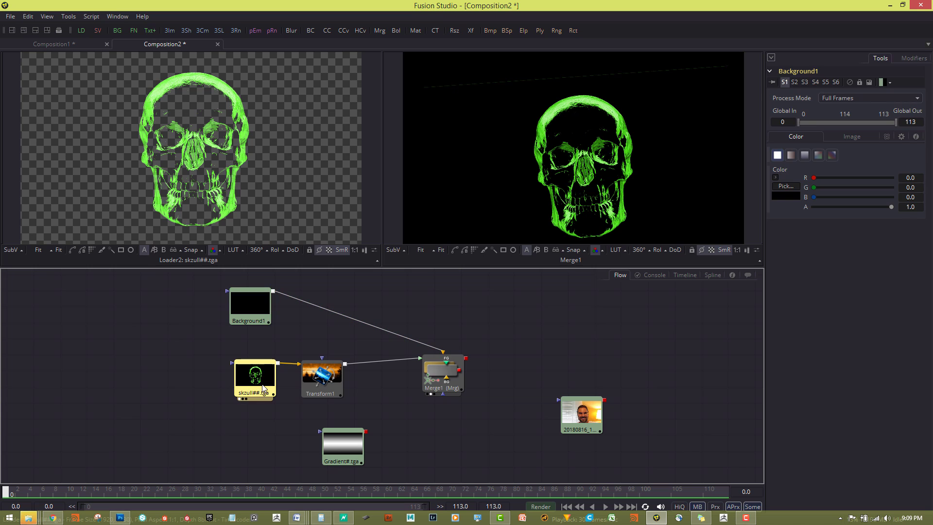
right_click(261, 384)
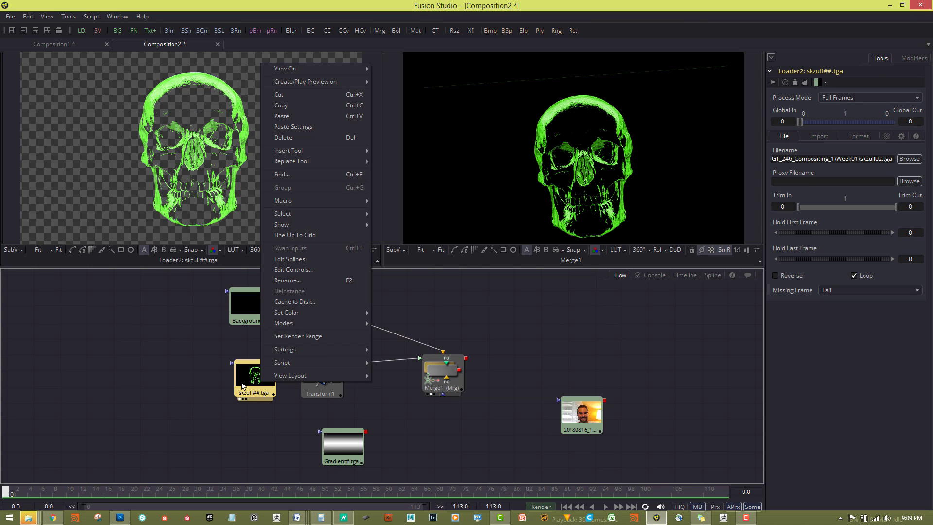
left_click(242, 383)
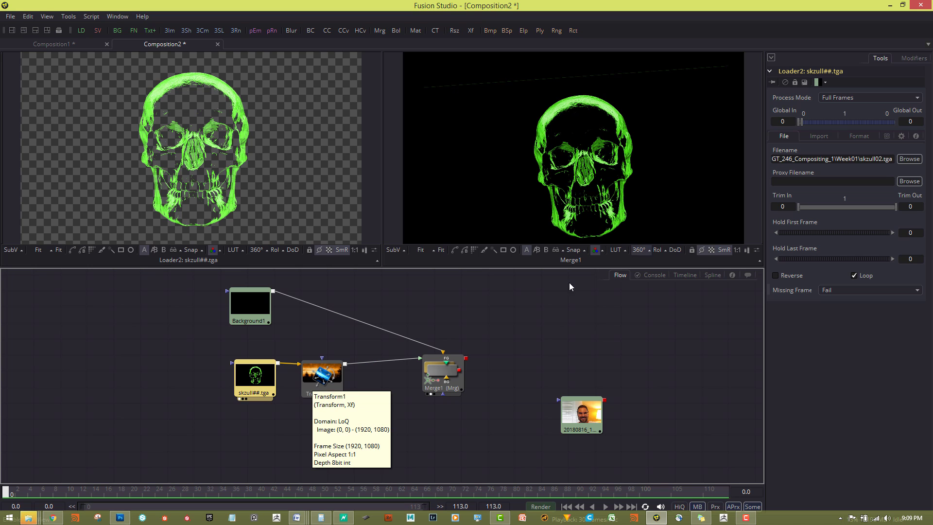
left_click_drag(248, 383, 238, 386)
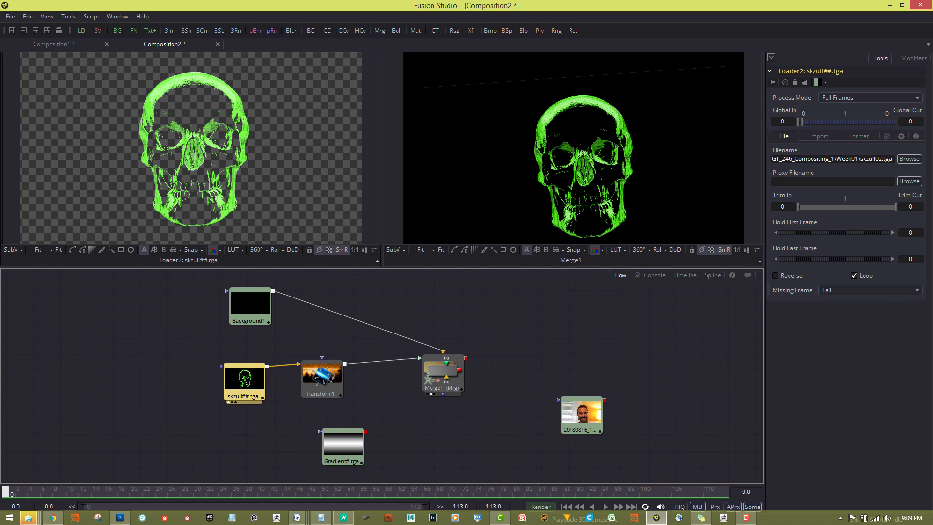
Import skzull02.tga from the Week01 folder into the flow as a second skull loader below the existing one.
key("alt+Tab")
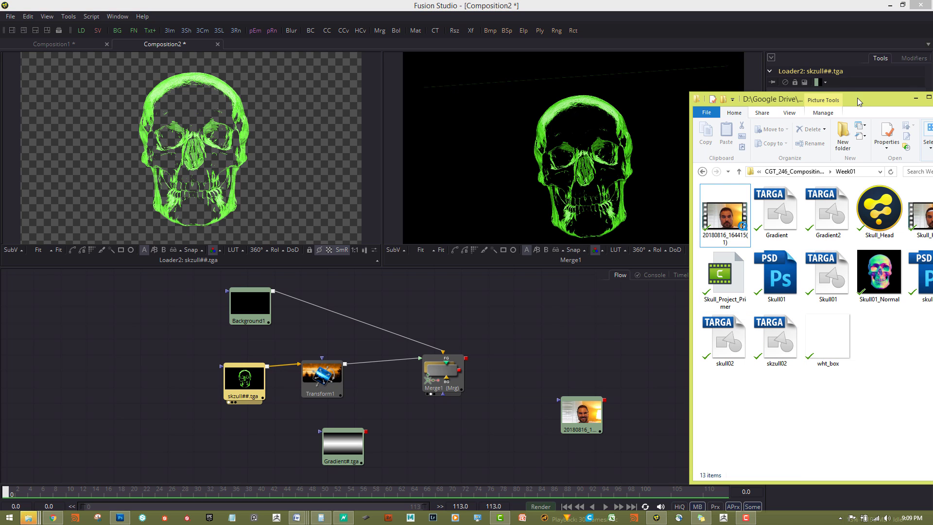
key("alt+Tab")
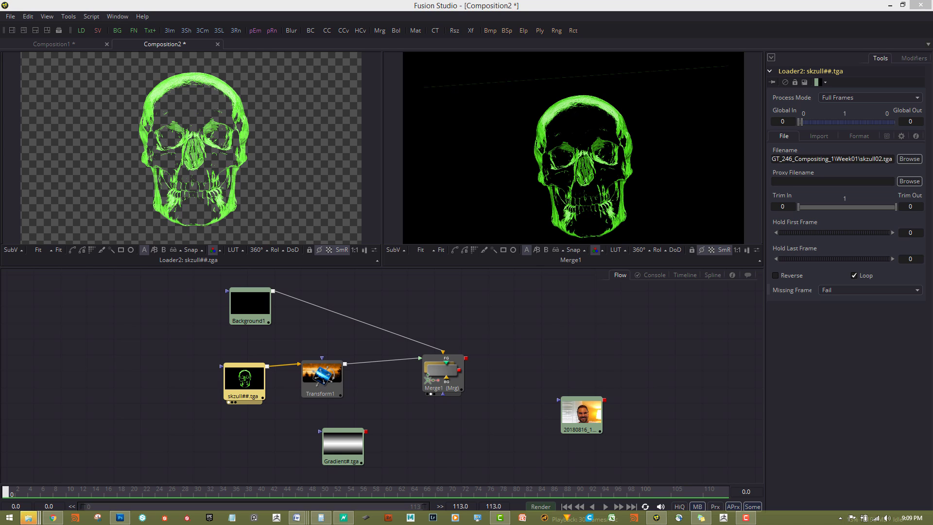
left_click_drag(932, 417, 216, 464)
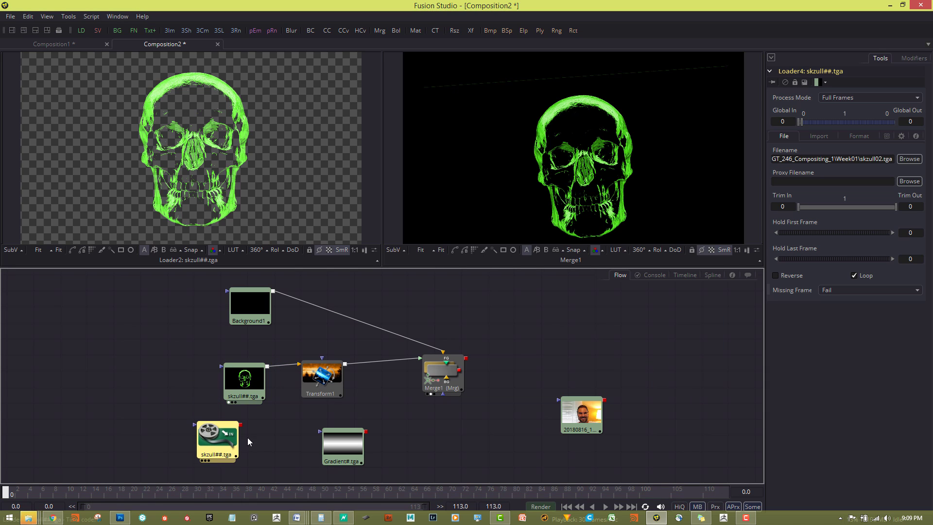
left_click_drag(241, 424, 301, 364)
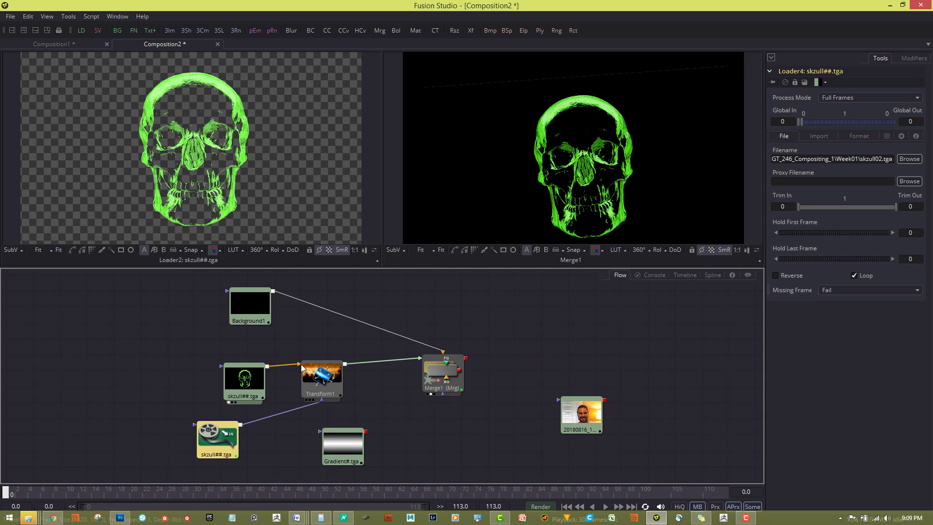
left_click(241, 389)
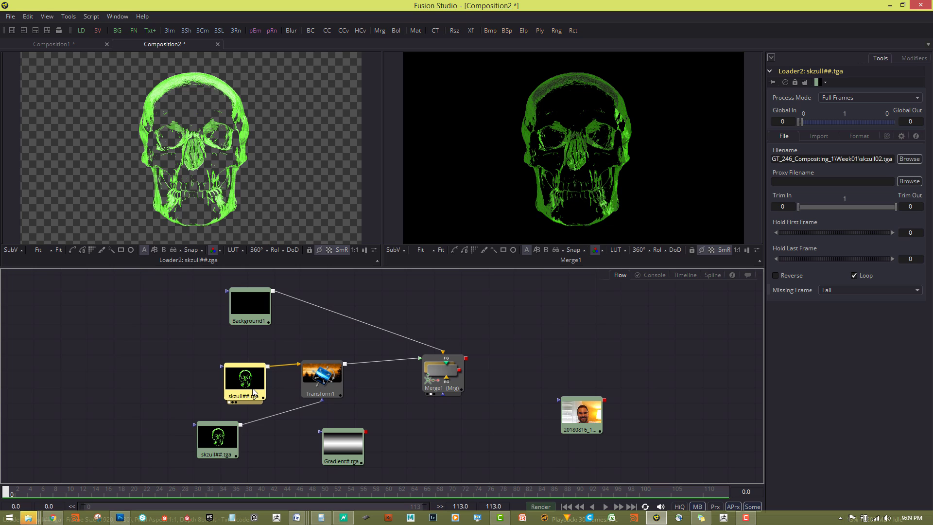
left_click(299, 407)
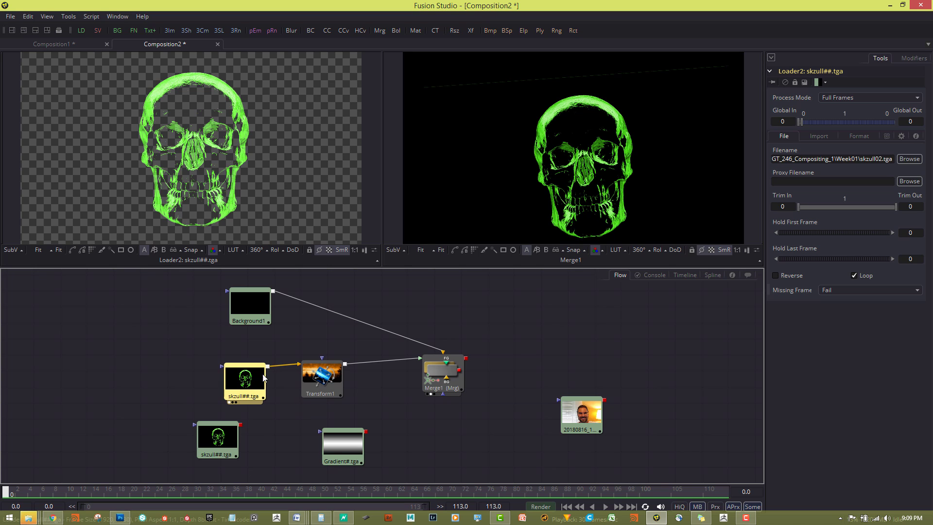
Disconnect the old skull loader, connect the new one to the Transform node's image input, and delete the old loader.
left_click(292, 364)
left_click_drag(241, 424, 300, 363)
left_click_drag(244, 379, 187, 361)
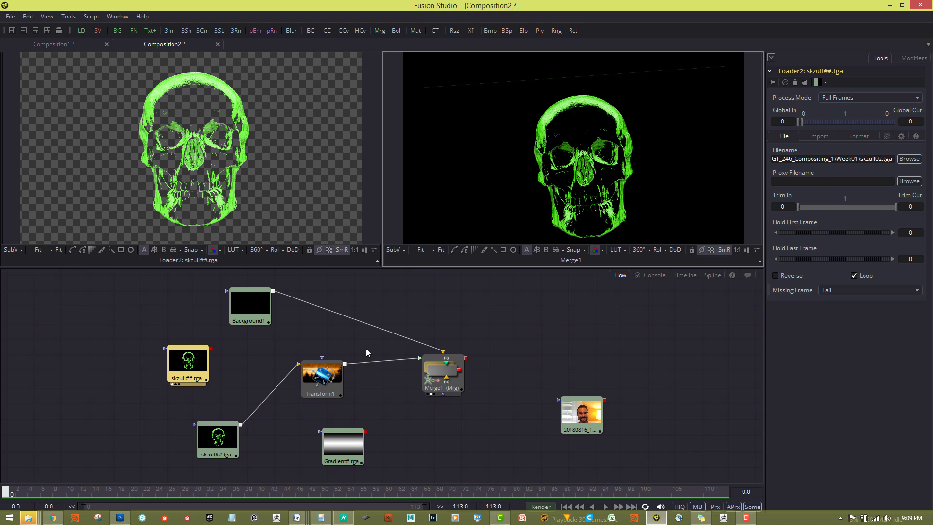
key("Delete")
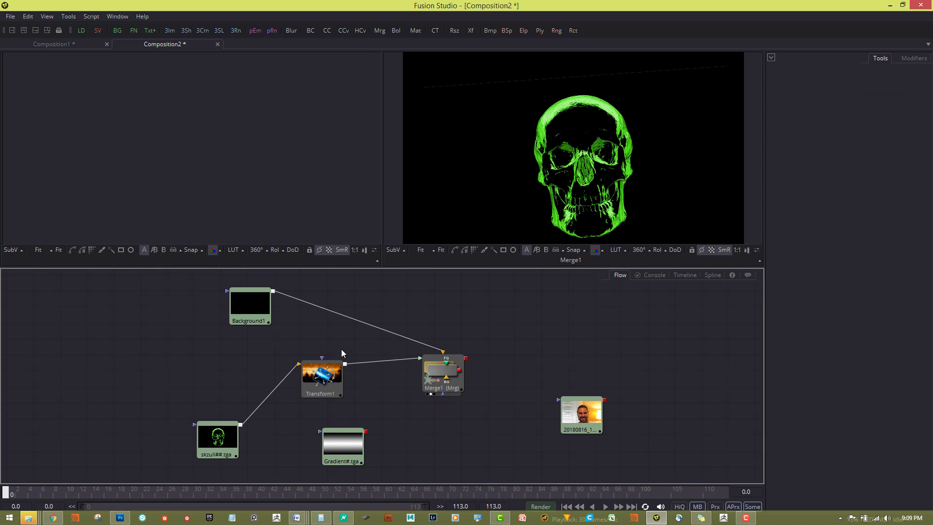
Show the new skull loader in the first viewer and arrange it and the gradient loader in a column under the Background node.
left_click(229, 437)
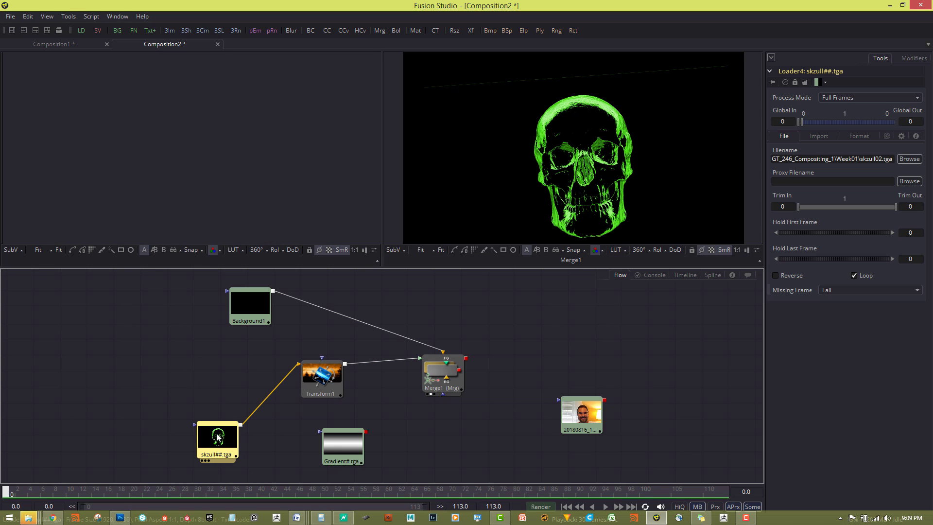
key("1")
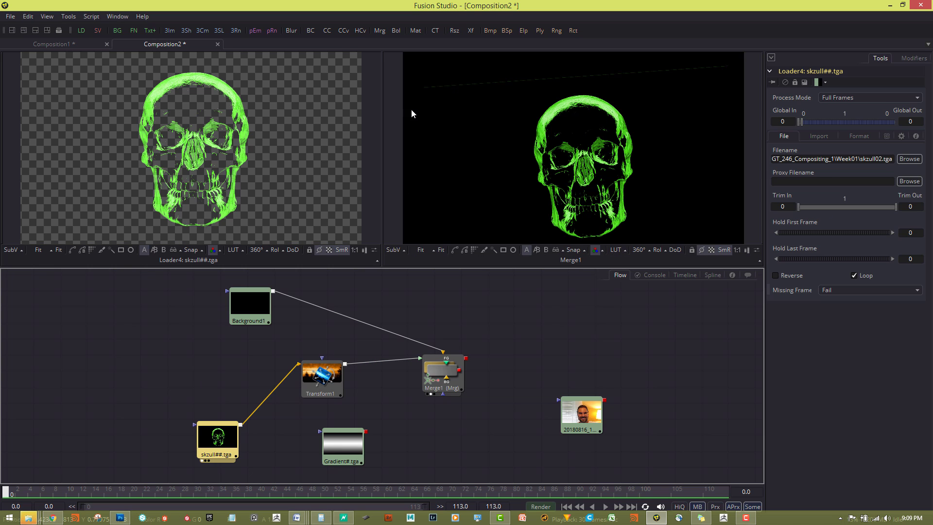
left_click_drag(223, 447, 246, 386)
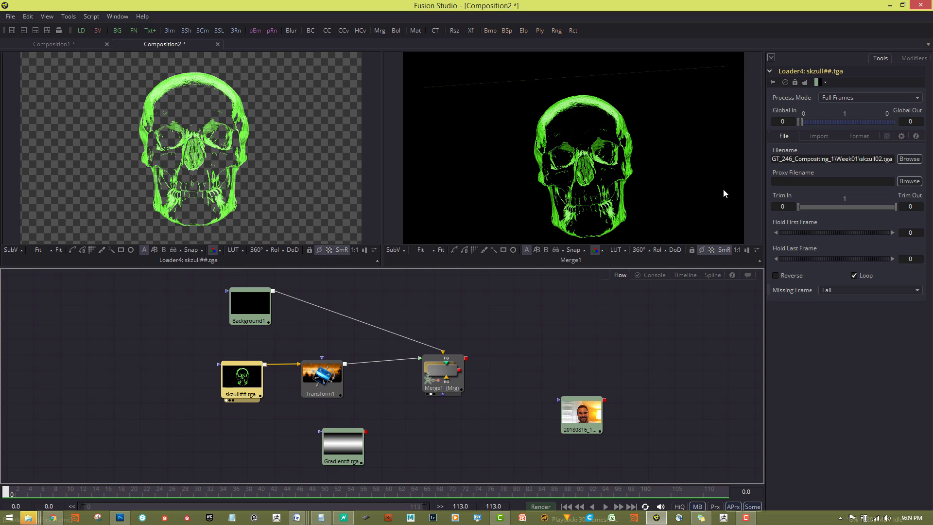
left_click(344, 449)
left_click_drag(344, 449, 238, 452)
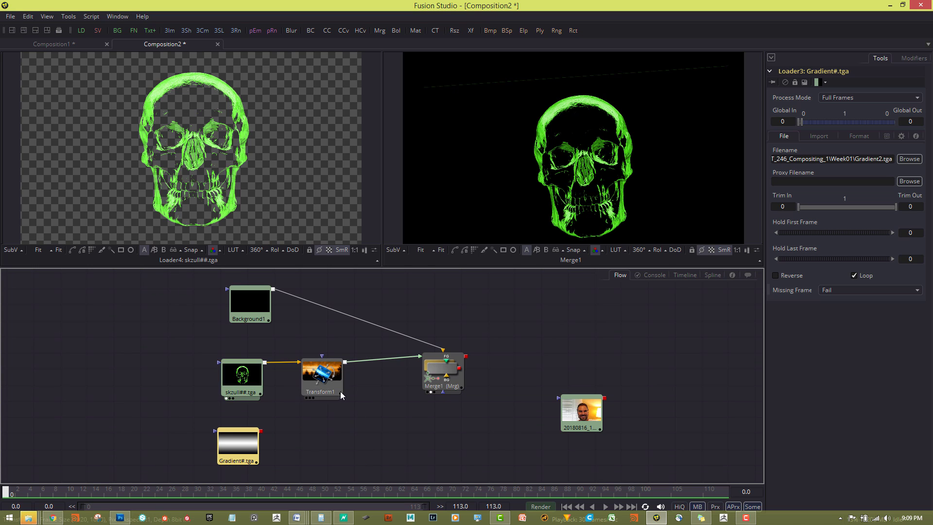
Connect the gradient loader to Merge1's effect mask input and shift the loader closer to the merge.
left_click_drag(261, 431, 444, 392)
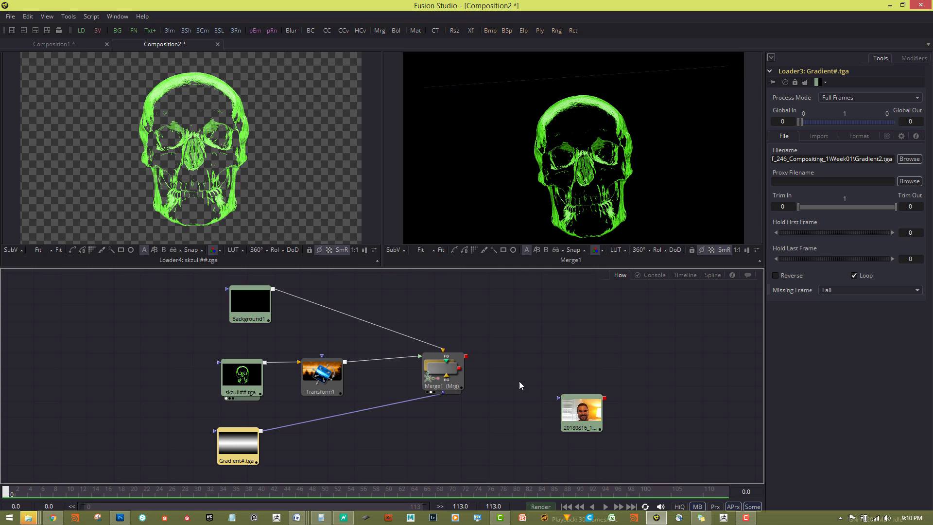
left_click_drag(244, 450, 260, 452)
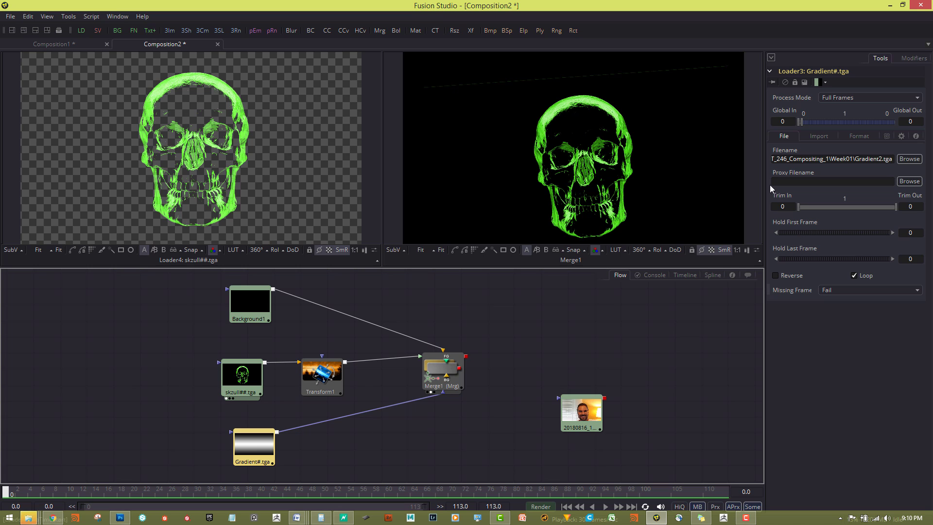
Try offsetting Merge1's center to about X 0.433, Y 0.553, and undo the move.
left_click(444, 376)
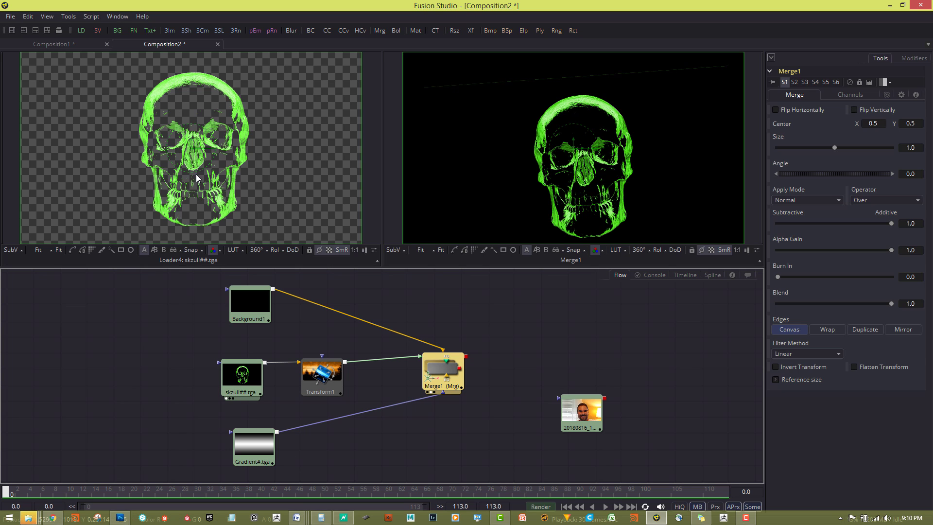
left_click_drag(191, 140, 170, 134)
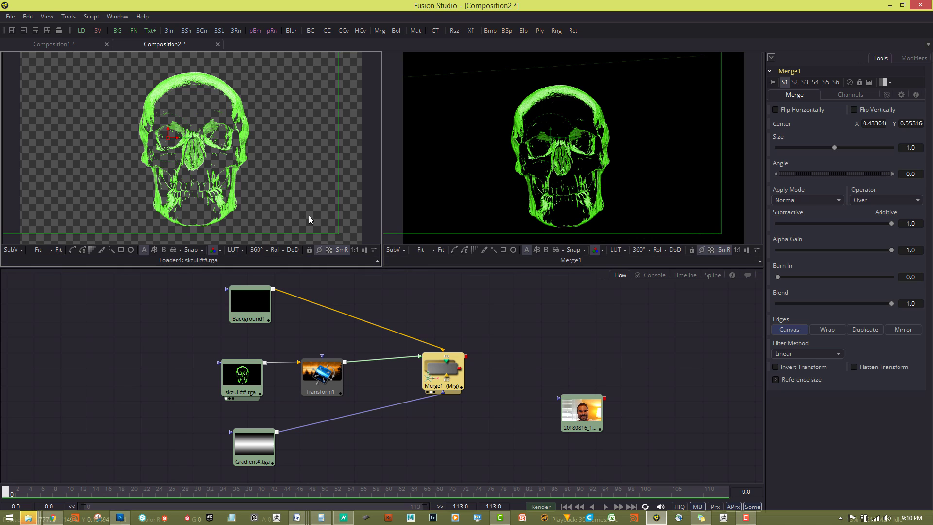
key("ctrl+z")
Show the gradient loader in the first viewer and move its node away from Merge1 to free space for another node.
left_click(267, 446)
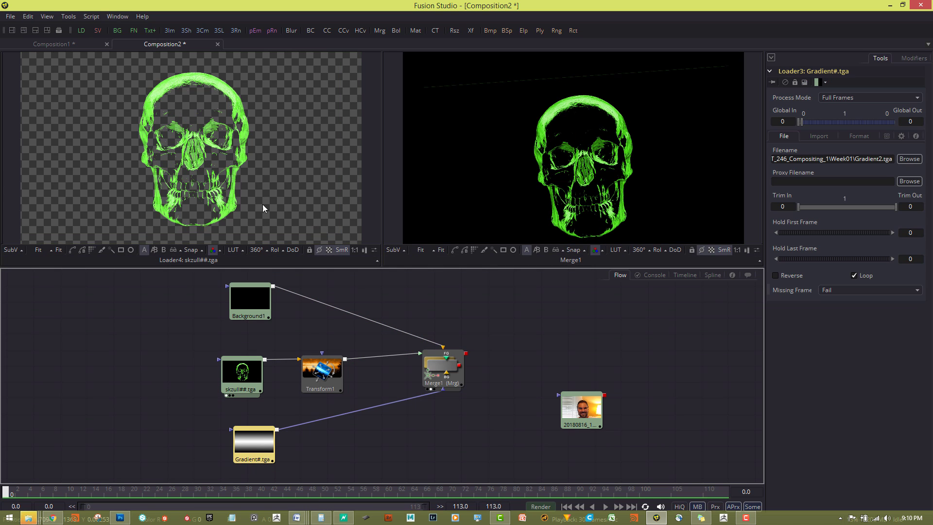
left_click(253, 247)
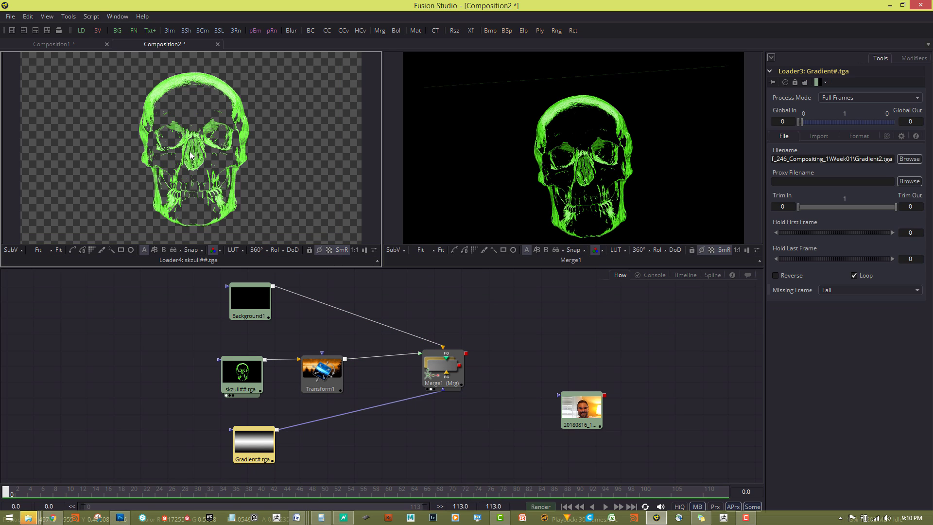
left_click_drag(255, 456, 177, 175)
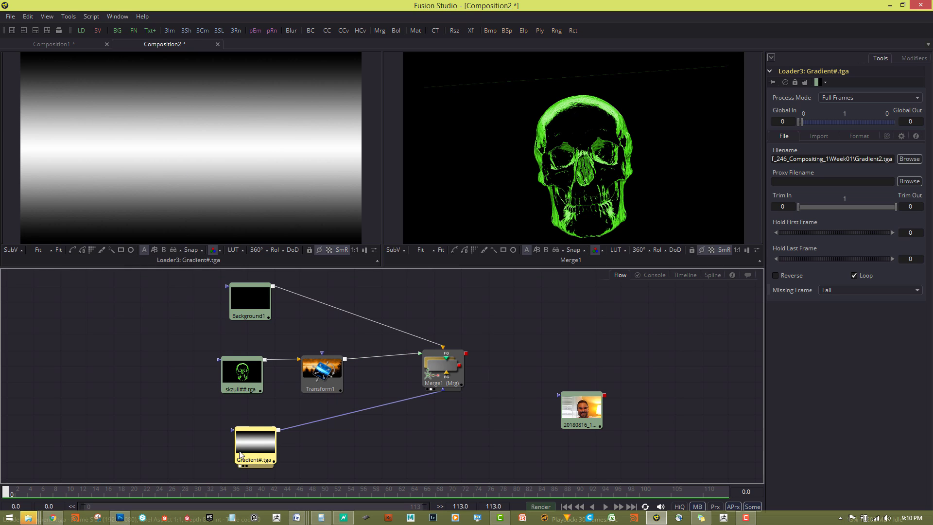
left_click_drag(249, 453, 221, 456)
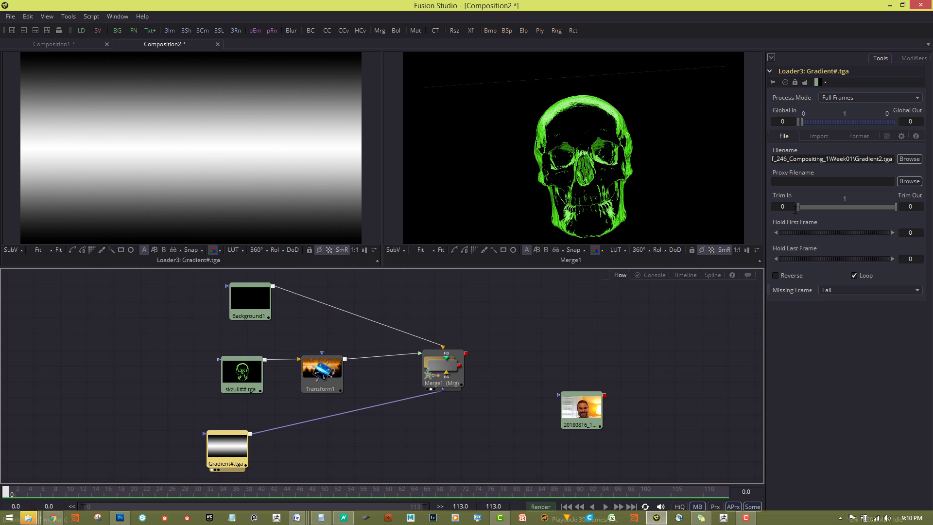
left_click_drag(218, 460, 199, 461)
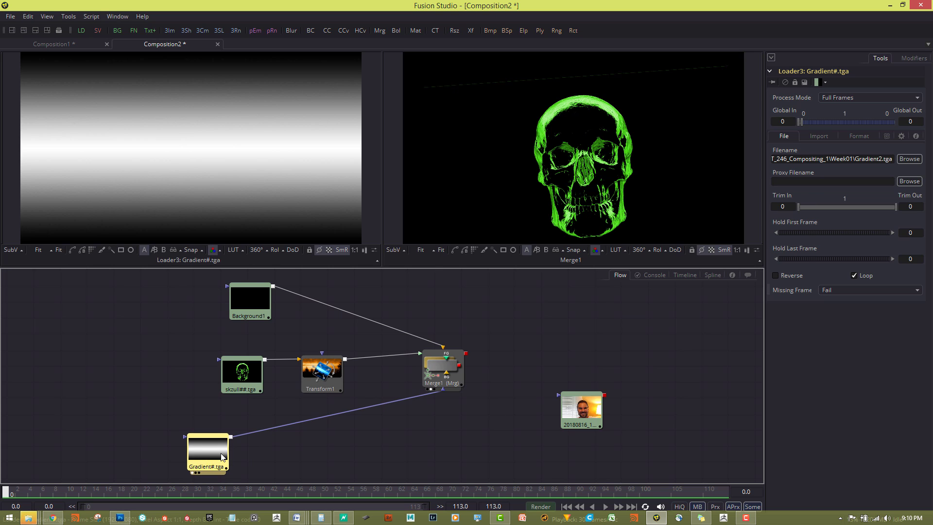
Add a Transform node between the gradient loader and Merge1's mask input, and line up both gradient nodes below the skull branch.
right_click(312, 447)
mouse_move(368, 264)
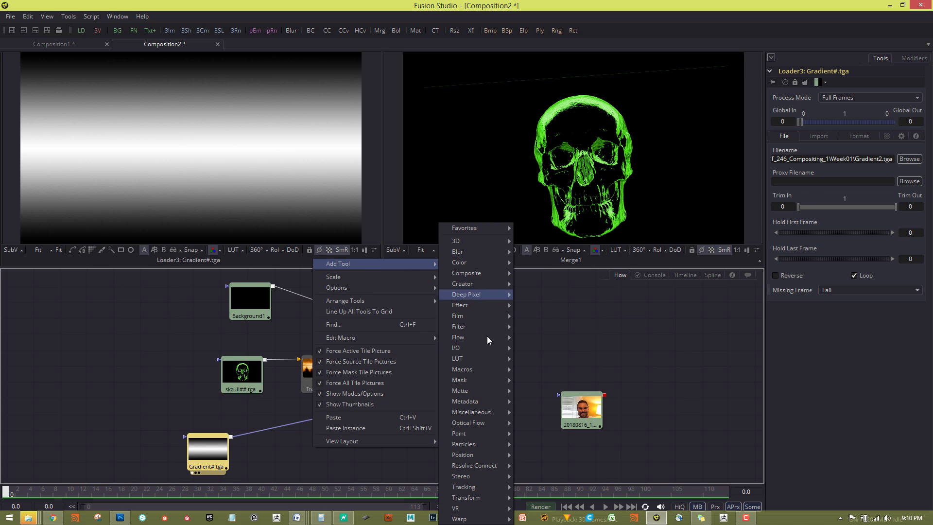
mouse_move(509, 492)
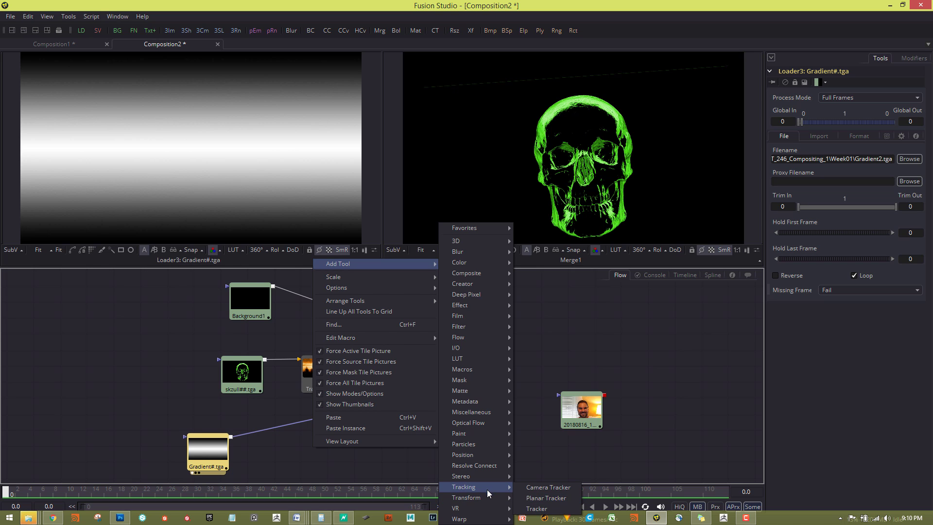
left_click(549, 519)
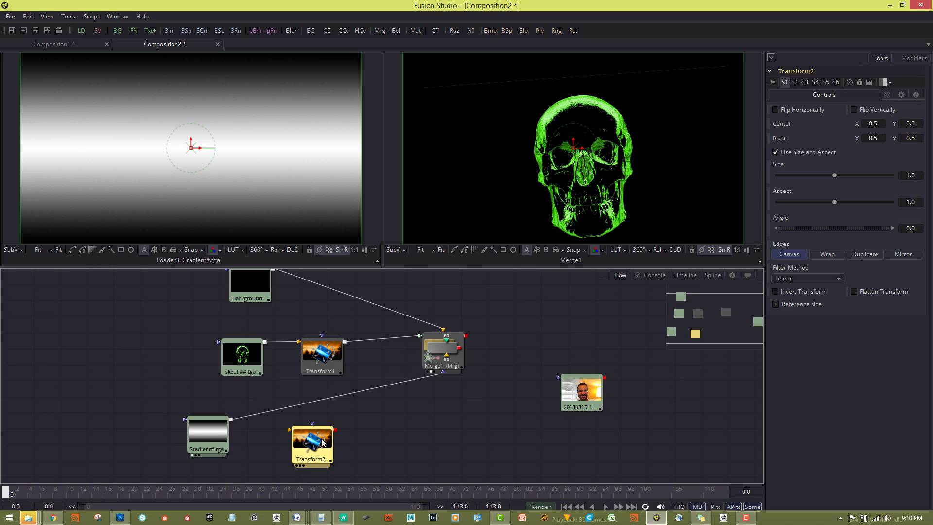
left_click_drag(314, 440, 442, 372)
left_click_drag(318, 434, 332, 427)
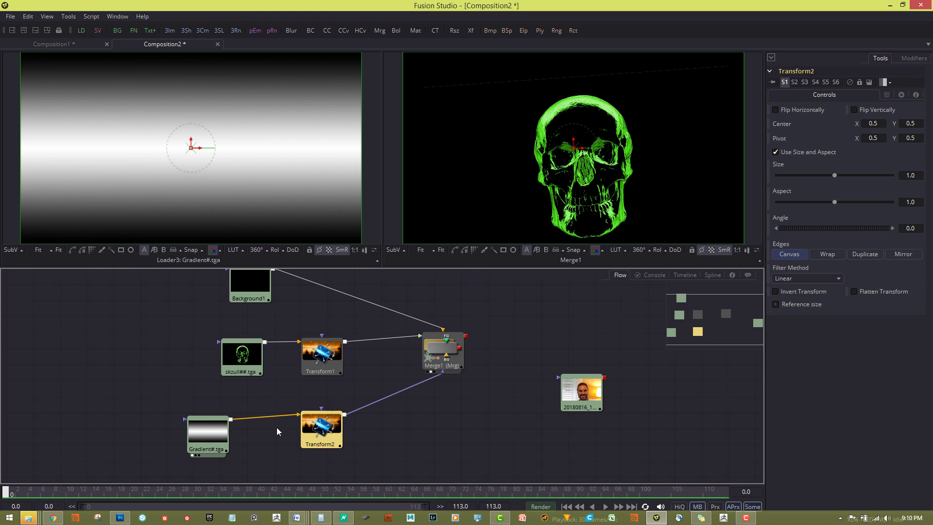
left_click_drag(209, 433, 241, 428)
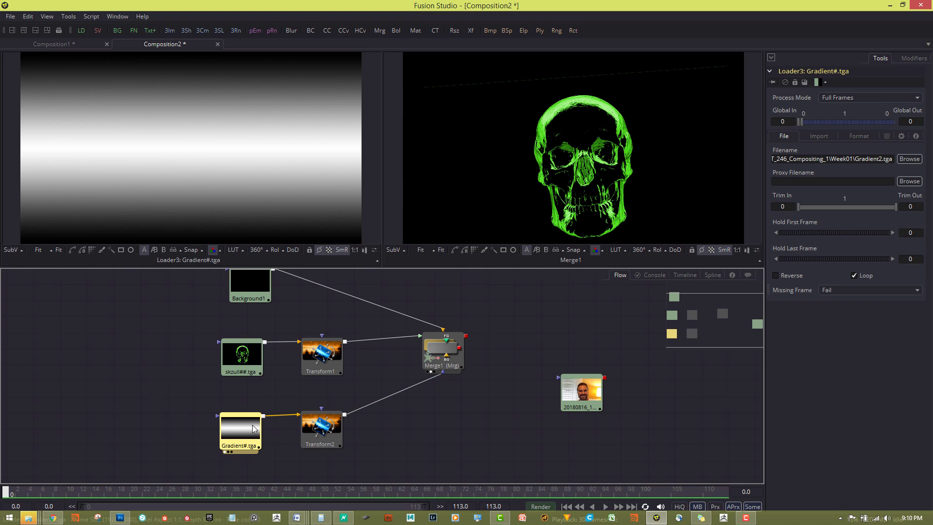
Try raising the gradient's Transform2 center to about Y 0.935, and undo the move.
left_click(322, 427)
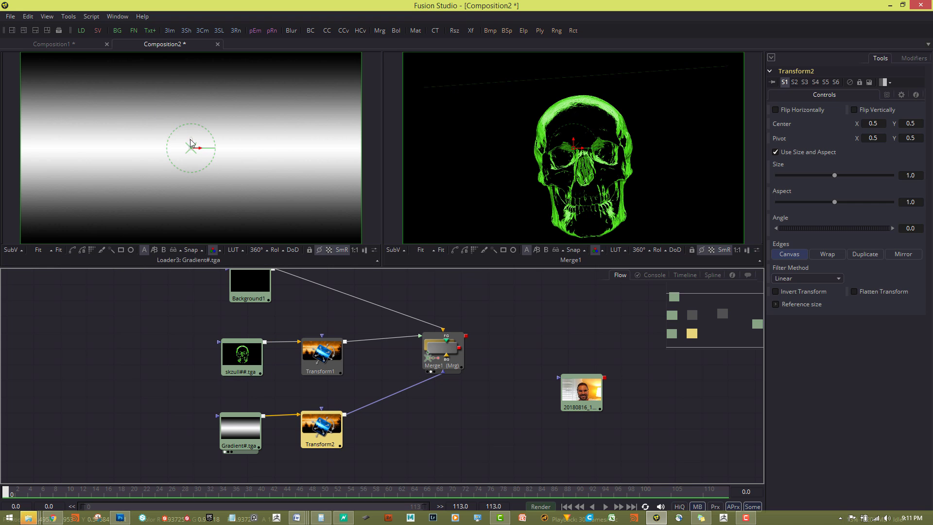
left_click_drag(191, 143, 218, 73)
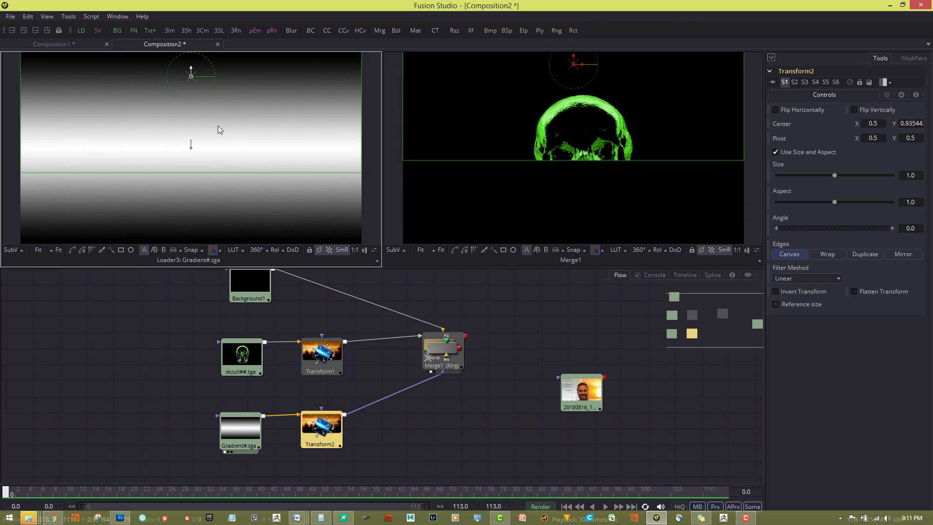
left_click_drag(218, 129, 236, 143)
key("ctrl+z")
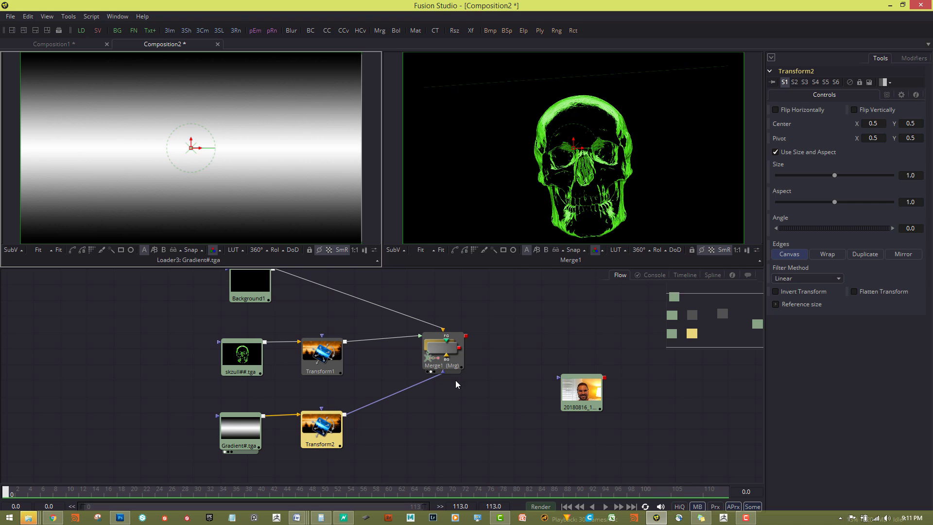
Try lowering Merge1's center to about Y 0.404, undo it, and return to the Transform2 settings.
left_click(447, 360)
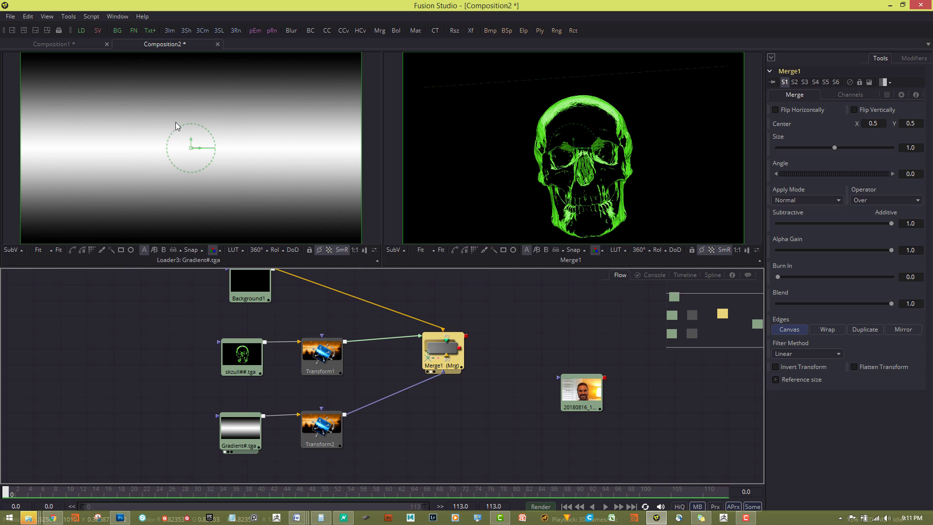
left_click(191, 139)
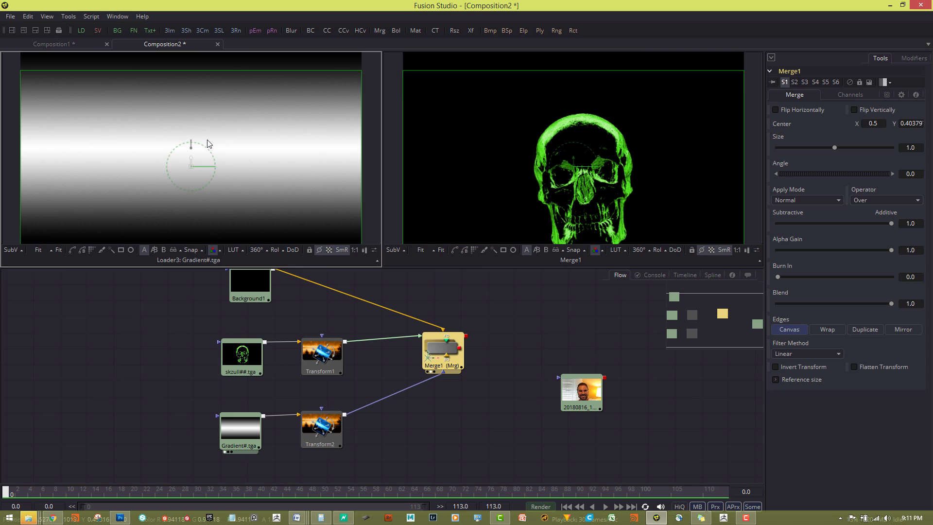
left_click(314, 429)
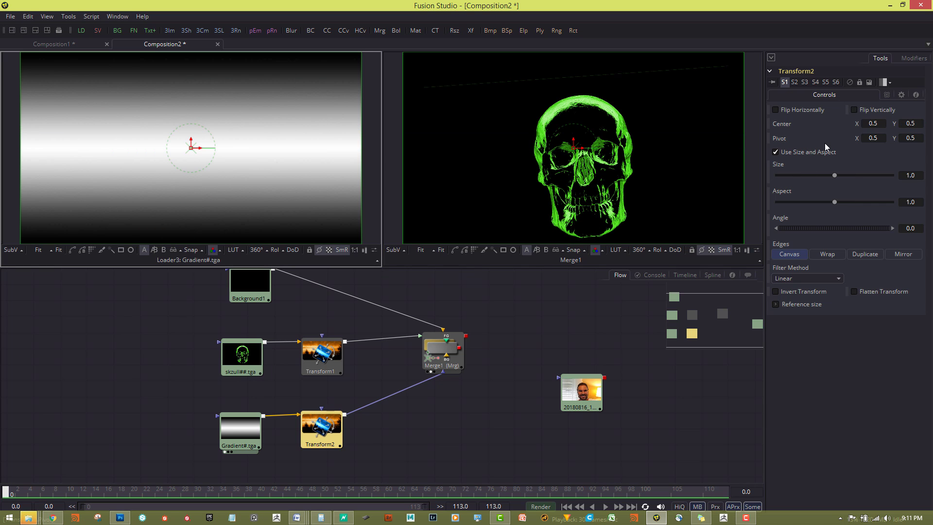
Set the mask channel in Merge1's common settings to Luminance.
left_click(437, 352)
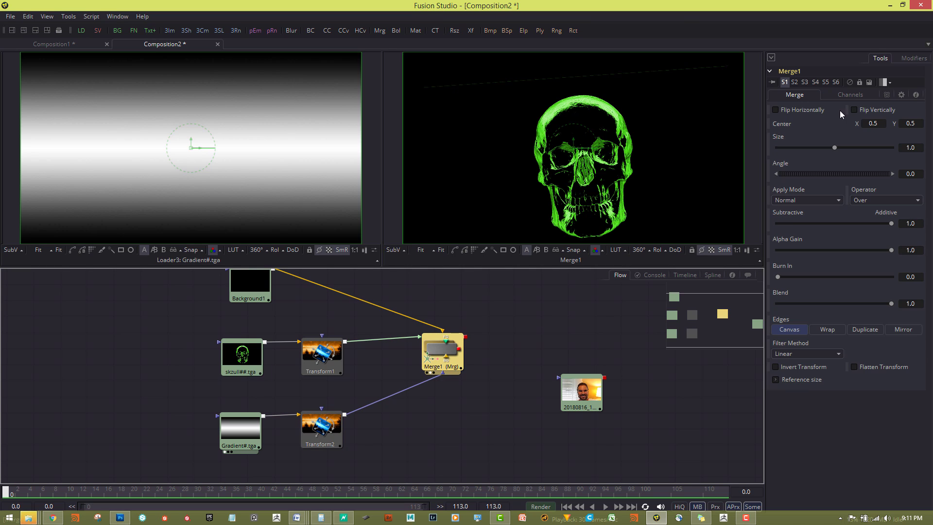
left_click(887, 95)
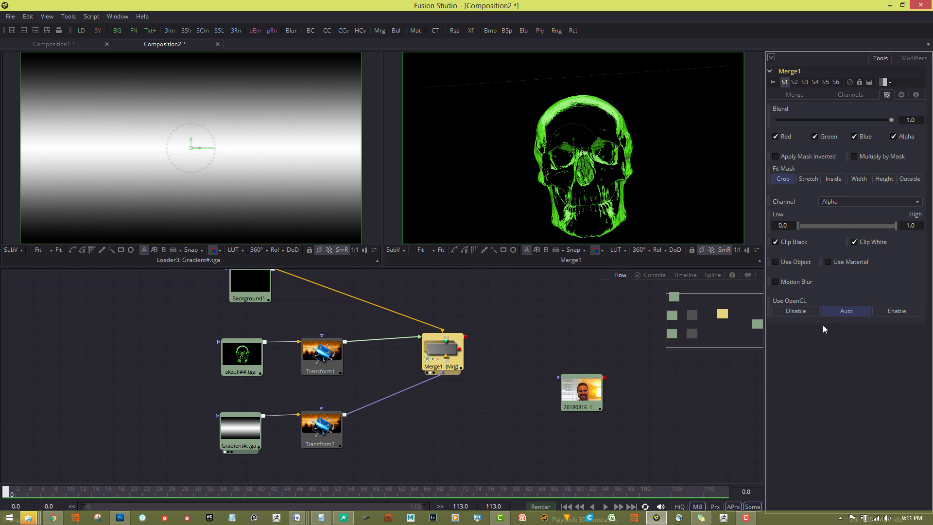
left_click(849, 205)
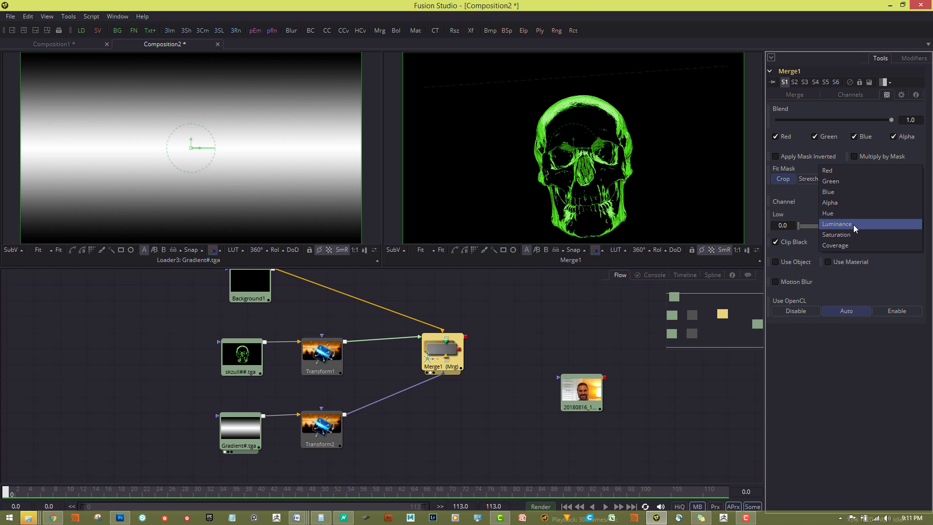
left_click(853, 225)
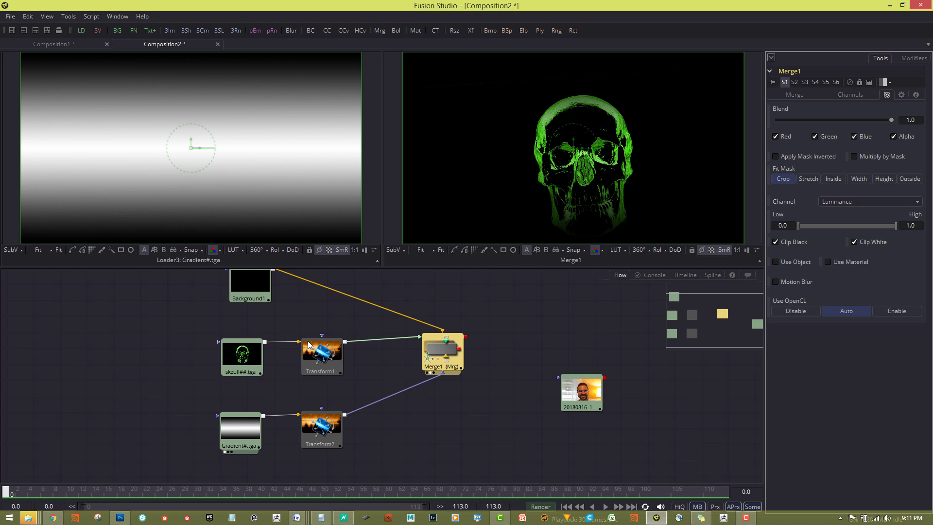
Reduce Transform2's aspect to about 0.0946 and raise its center to about Y 0.82, above the skull.
left_click(335, 424)
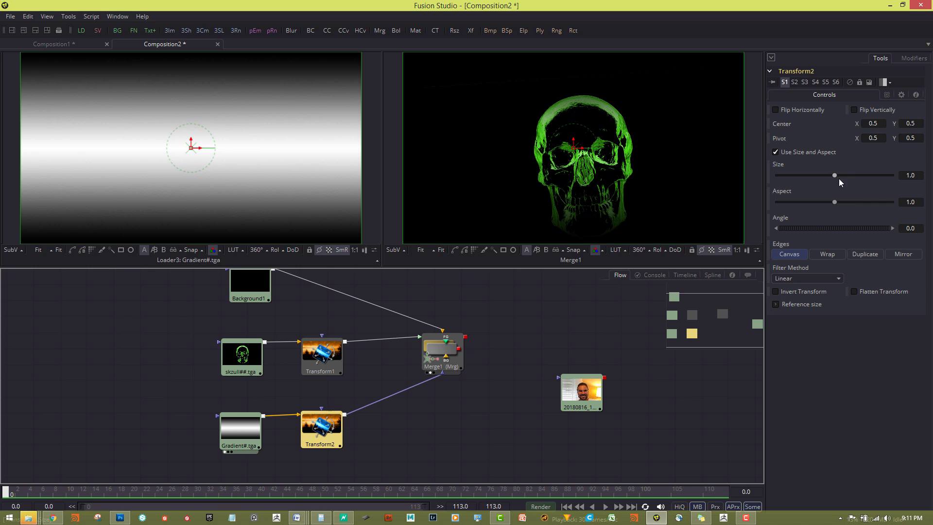
left_click_drag(834, 202, 781, 218)
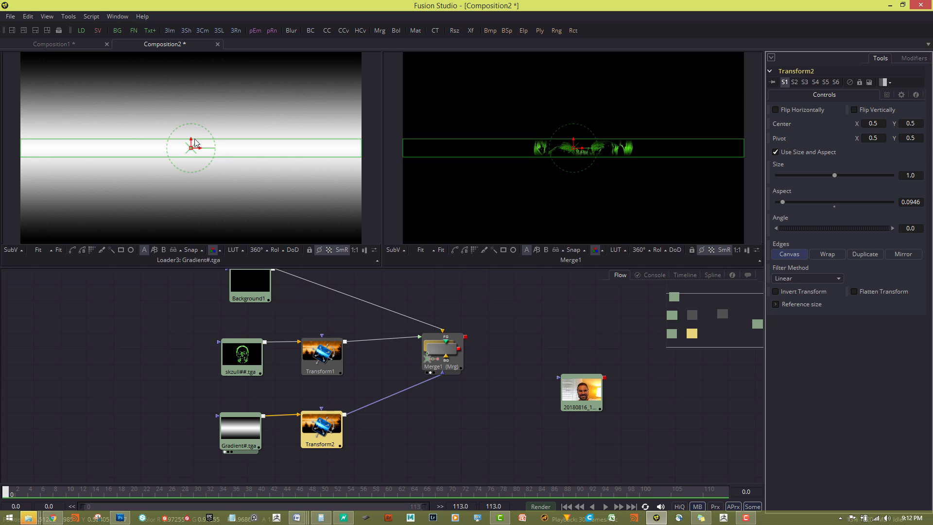
left_click_drag(191, 145, 198, 84)
Copy Transform1's angle of 4.03822 into Transform2 so the gradient band matches the skull's tilt.
left_click(242, 355)
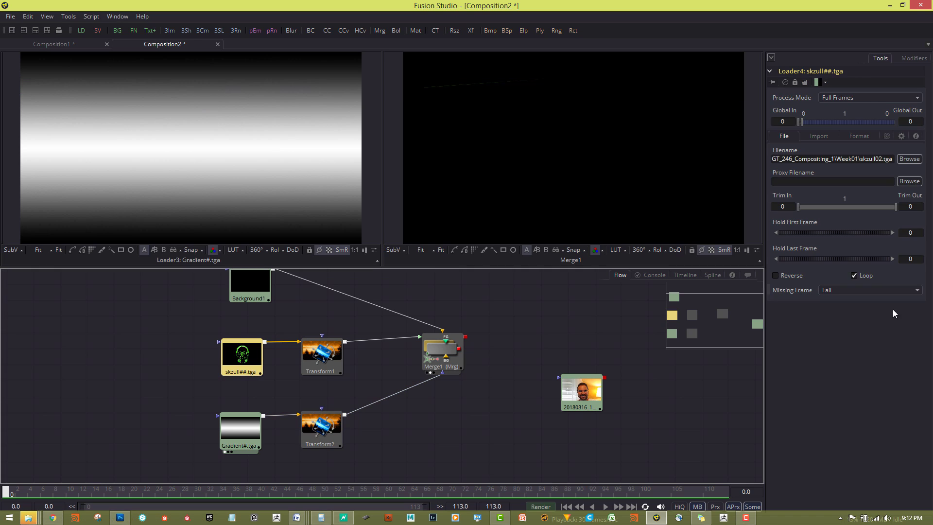
left_click(322, 355)
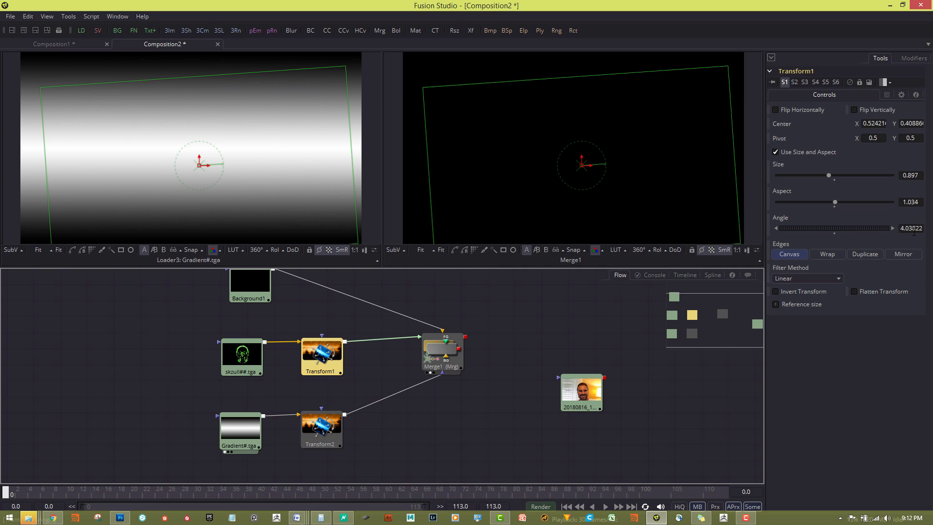
left_click(916, 229)
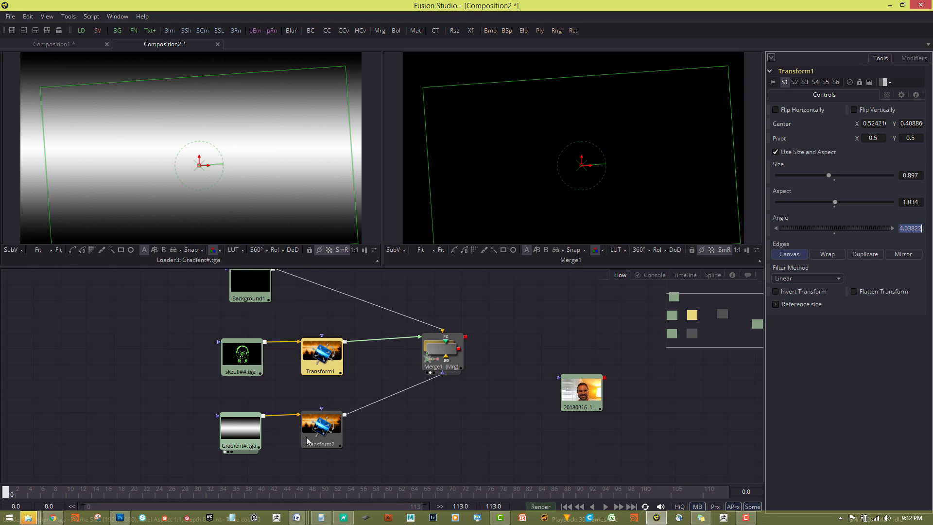
left_click(320, 428)
left_click(913, 229)
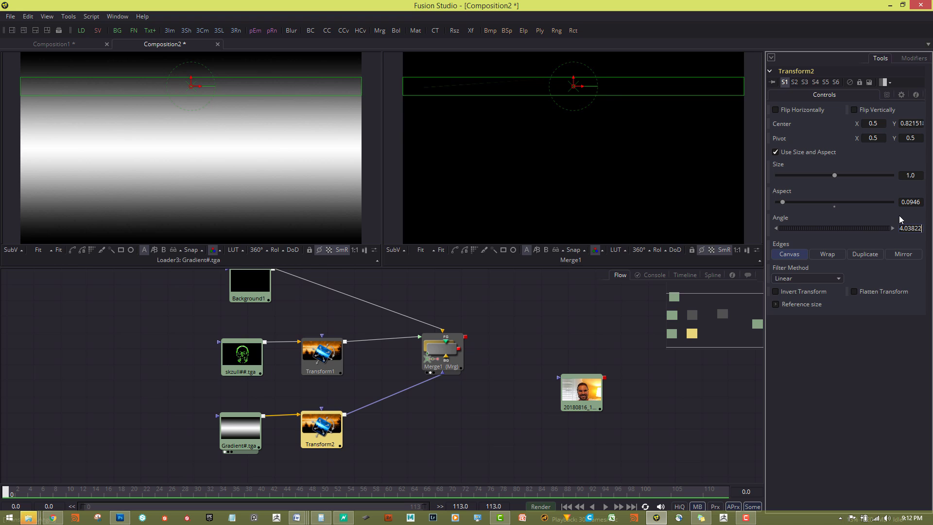
key("Tab")
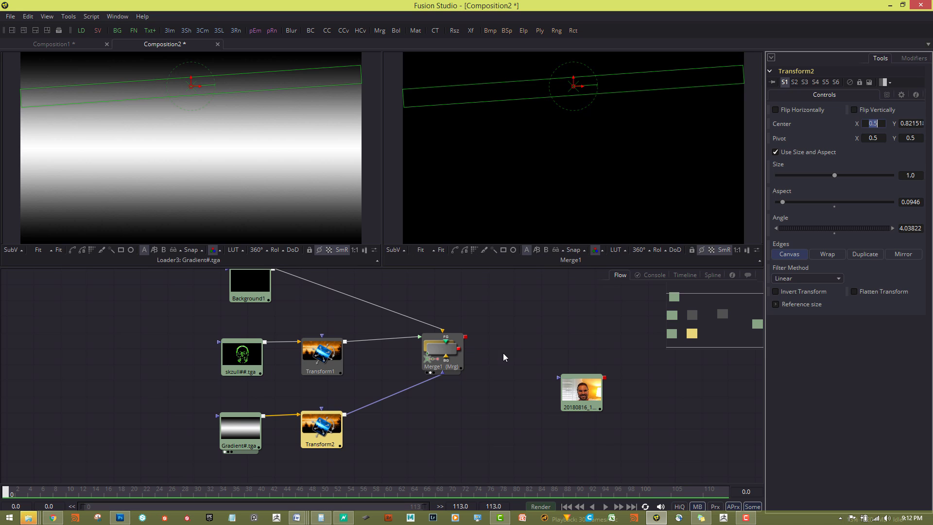
Level the gradient loader with the Transform2 node in the flow.
left_click(234, 424)
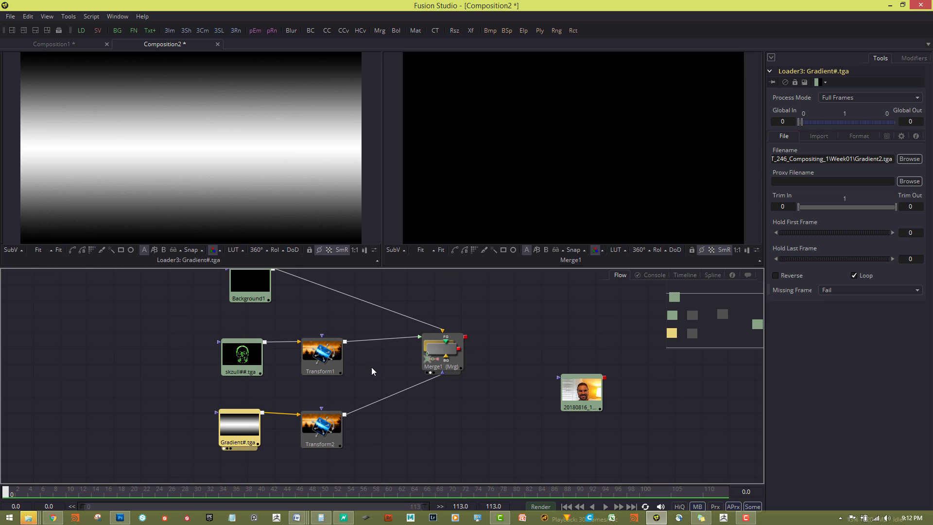
left_click_drag(245, 435, 243, 439)
Preview sweeping the gradient band down the skull by lowering Transform2's center to about Y 0.196, and undo the move.
left_click(320, 426)
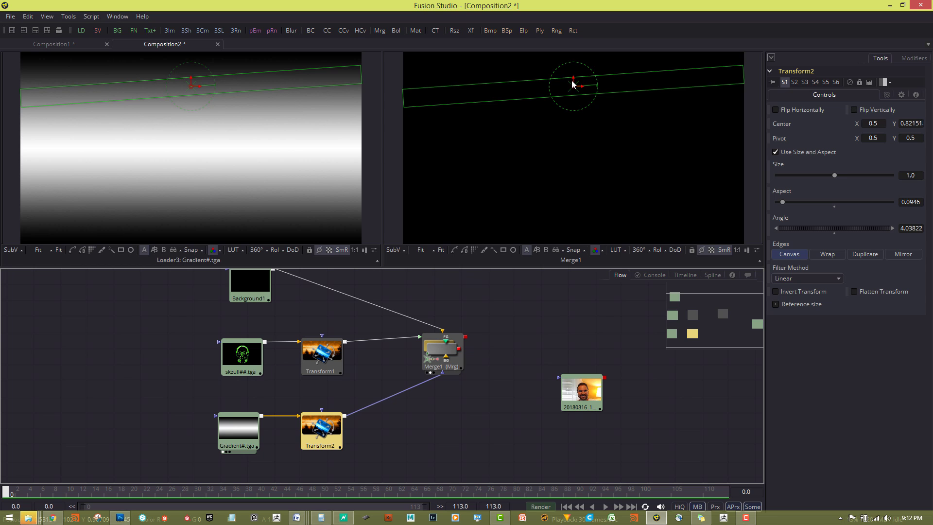
left_click_drag(574, 84, 567, 212)
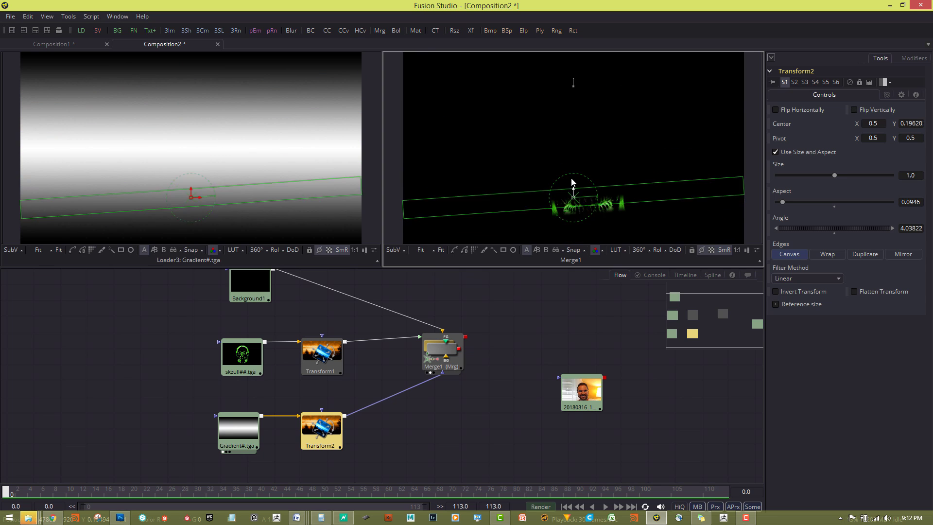
key("ctrl+z")
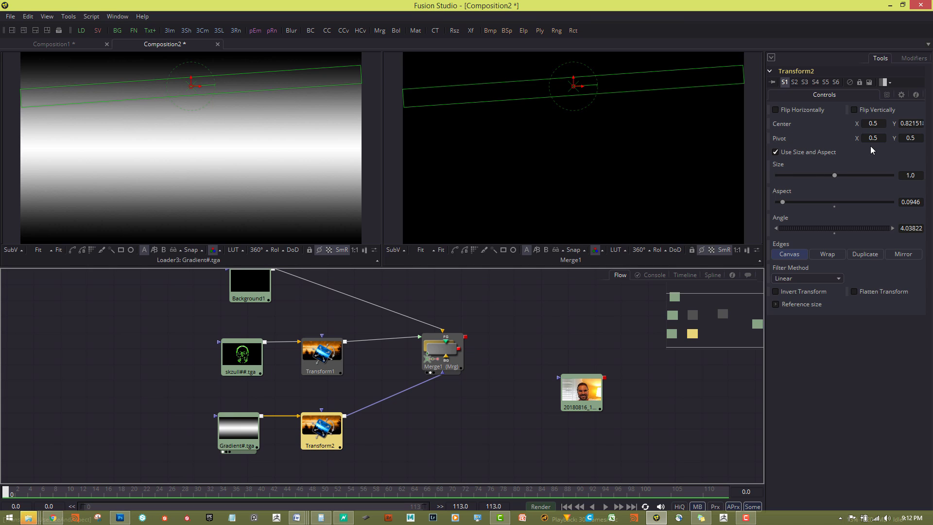
Animate Transform2's center from Y 0.8215 at frame 0 to about Y -0.044 at frame 113, sweeping the gradient band below the skull.
right_click(781, 124)
left_click(800, 128)
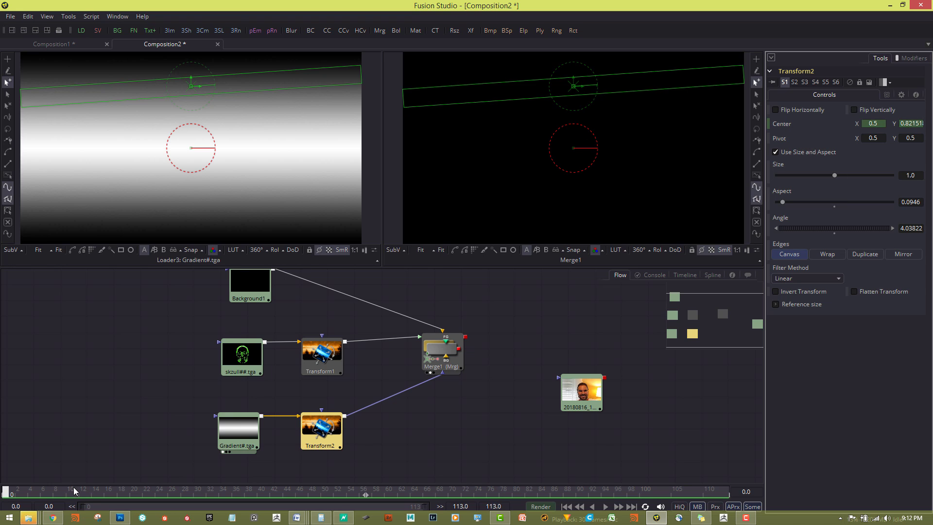
mouse_move(1, 493)
left_mouse_down()
mouse_move(15, 495)
mouse_move(5, 494)
left_mouse_up()
left_click_drag(89, 501, 730, 521)
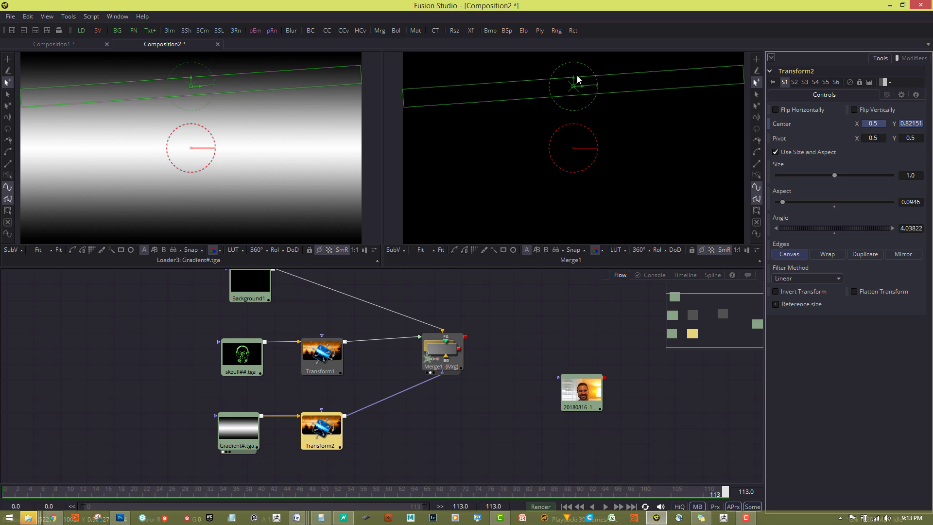
left_click_drag(575, 83, 610, 247)
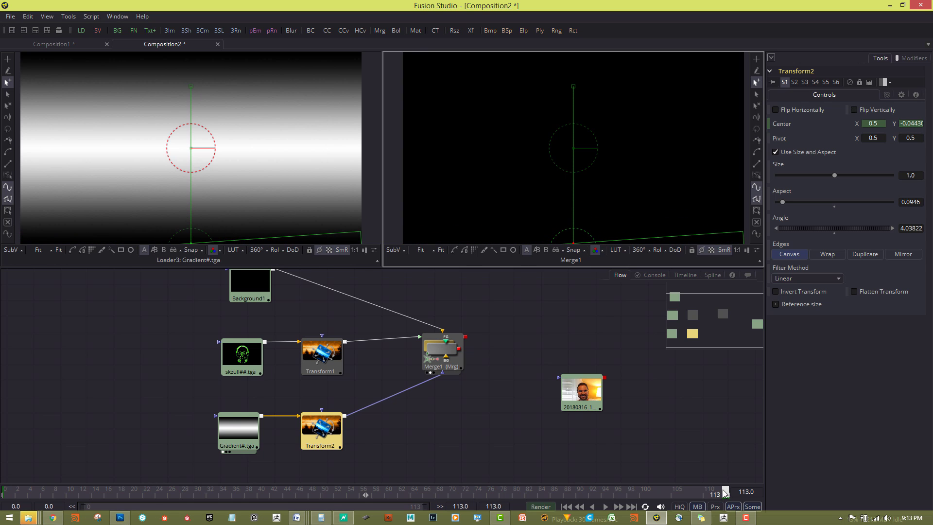
Check Transform2's center animation in the timeline and spline views, and return to the node flow.
left_click_drag(722, 489, 733, 514)
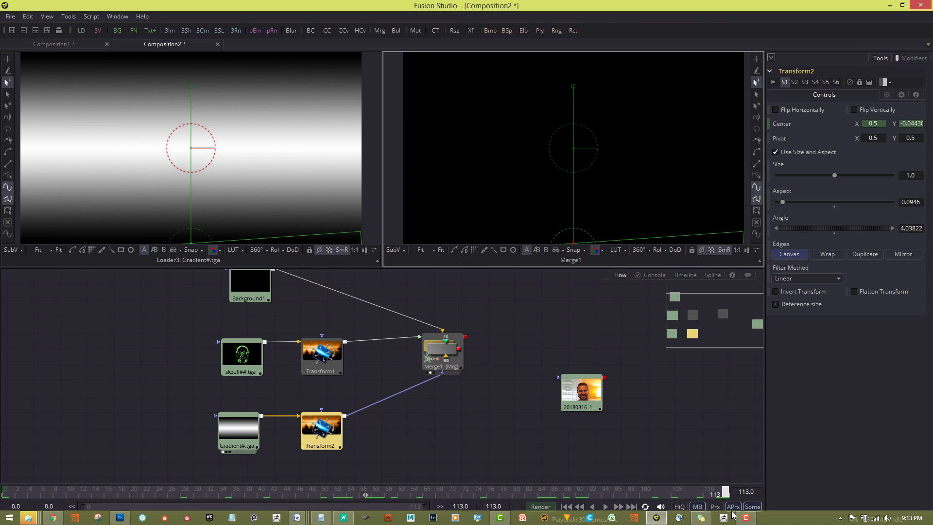
left_click(687, 276)
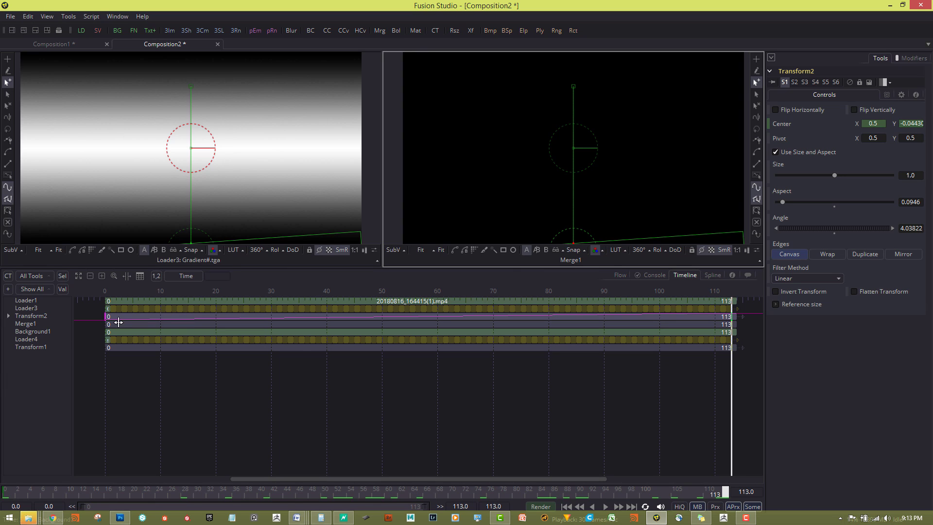
left_click(711, 276)
left_click(682, 276)
left_click(621, 275)
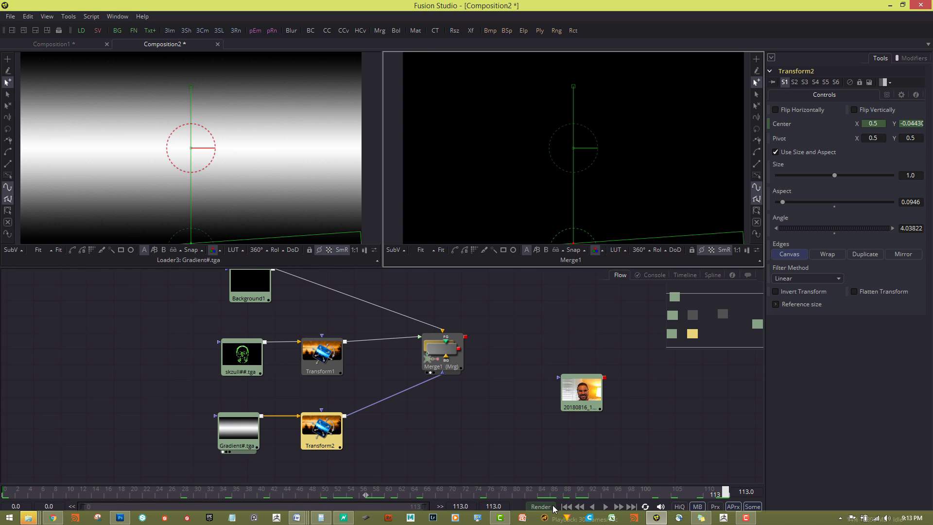
Scrub back to frame 0 and play the composition to preview the gradient band sweeping down the skull.
left_click_drag(724, 495, 334, 505)
left_click(324, 507)
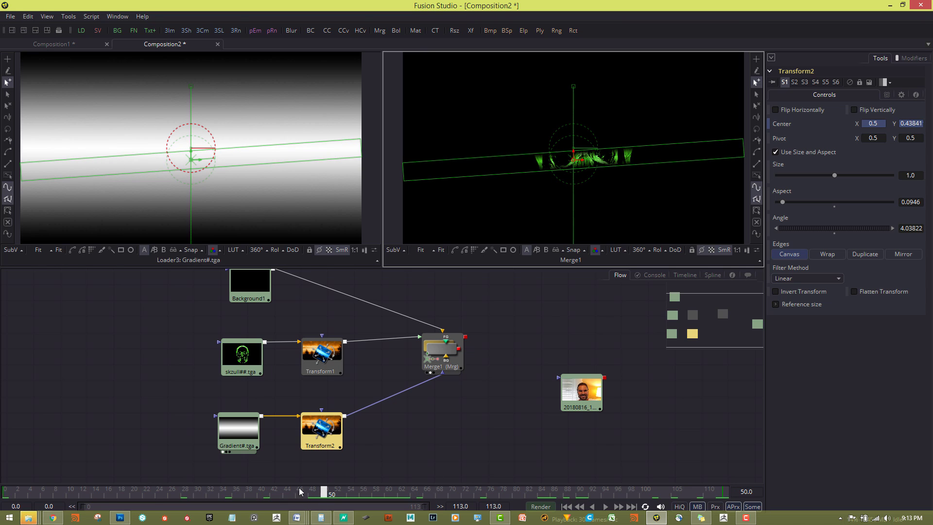
left_click_drag(324, 494, 3, 490)
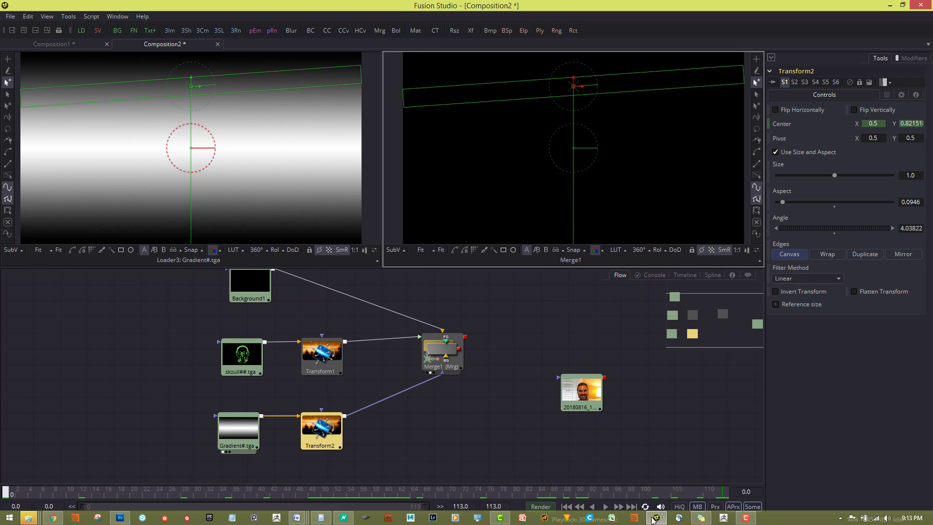
left_click(605, 506)
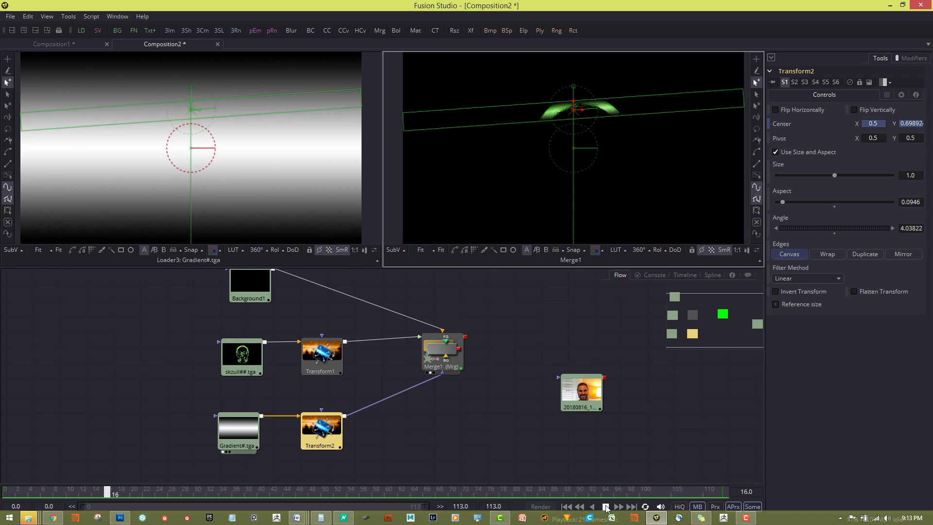
left_click(605, 507)
Move the face video loader above Background1 in the flow and even out the spacing between the two nodes.
left_click_drag(477, 433, 446, 437)
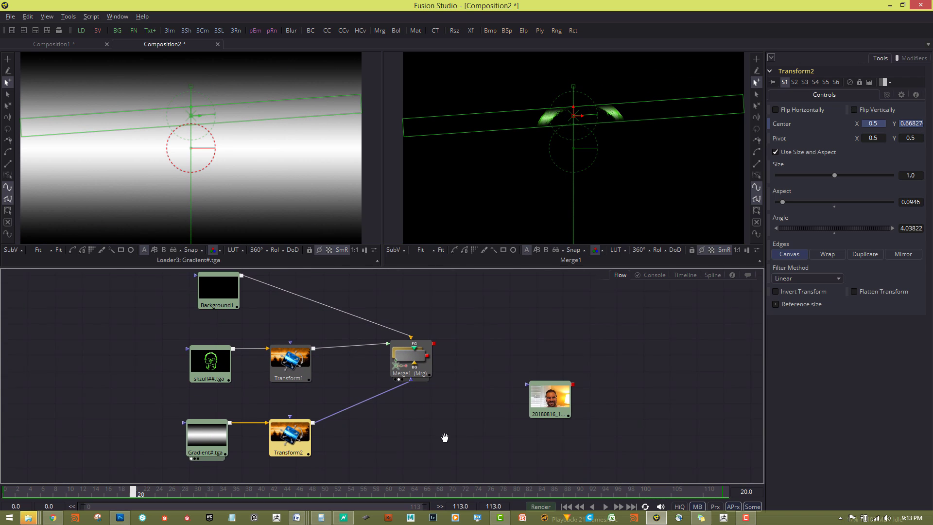
scroll(465, 428, "down", 1)
scroll(465, 418, "up", 1)
scroll(465, 419, "down", 2)
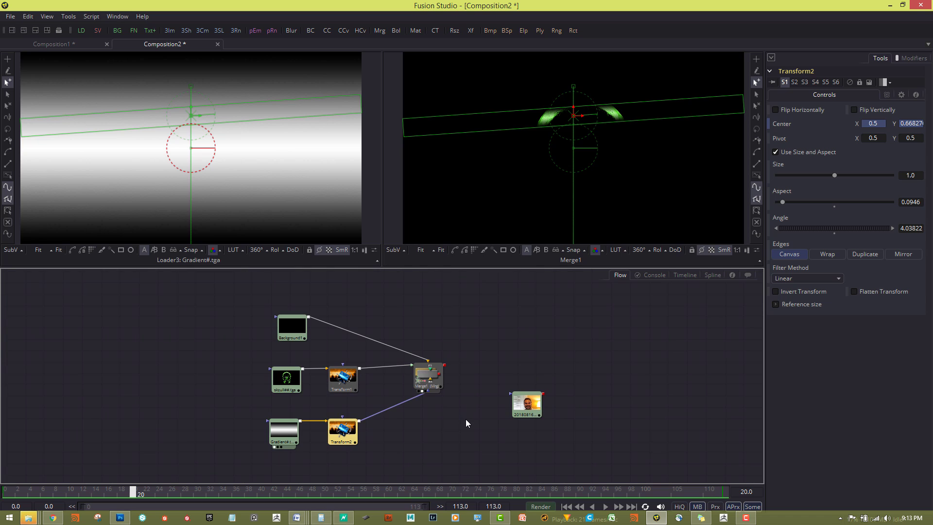
left_click_drag(462, 432, 440, 425)
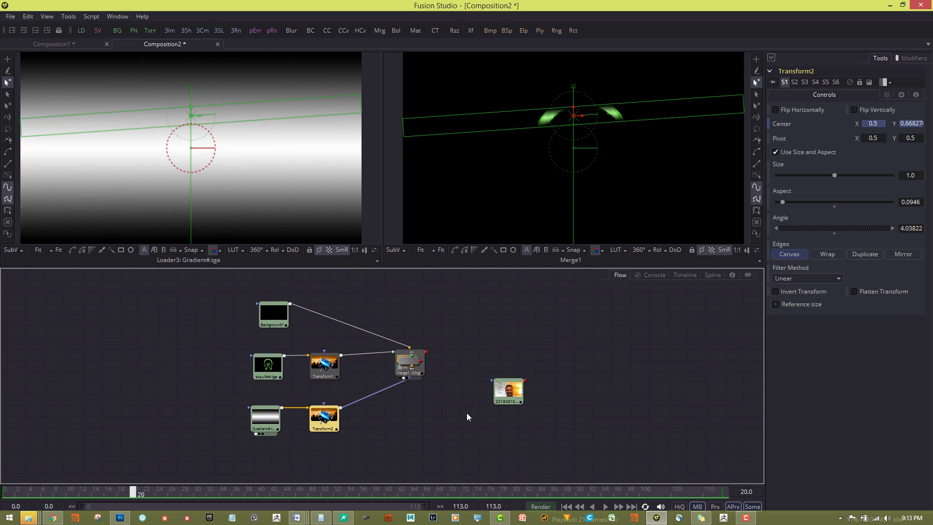
left_click_drag(514, 396, 279, 282)
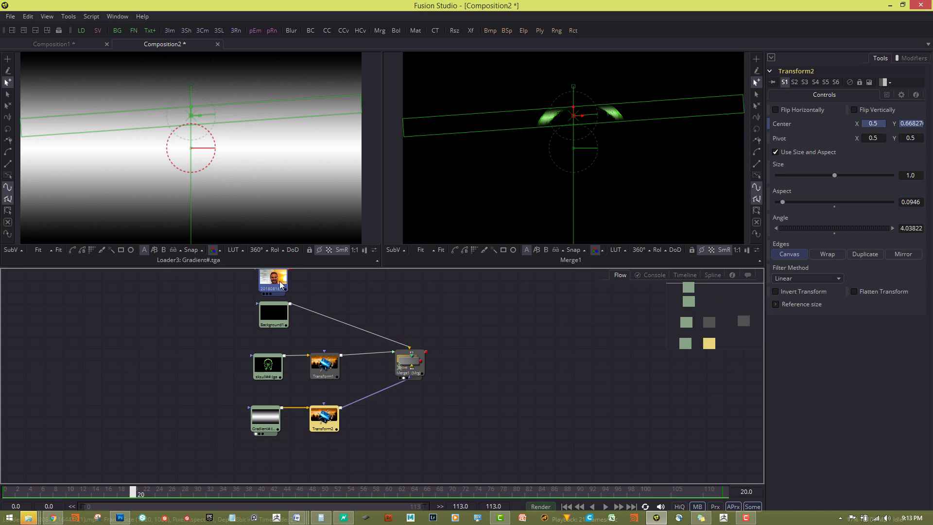
left_click_drag(374, 310, 402, 362)
left_click_drag(302, 332, 300, 312)
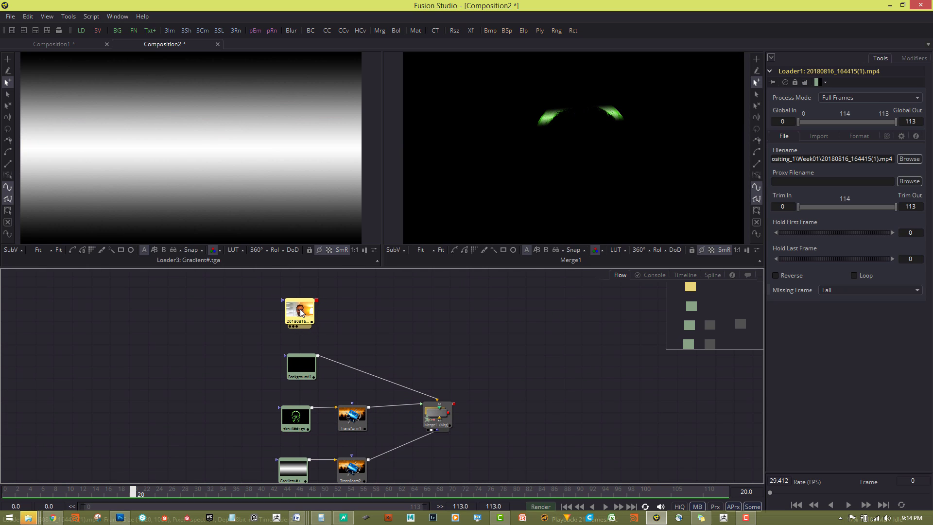
left_click_drag(299, 373, 293, 364)
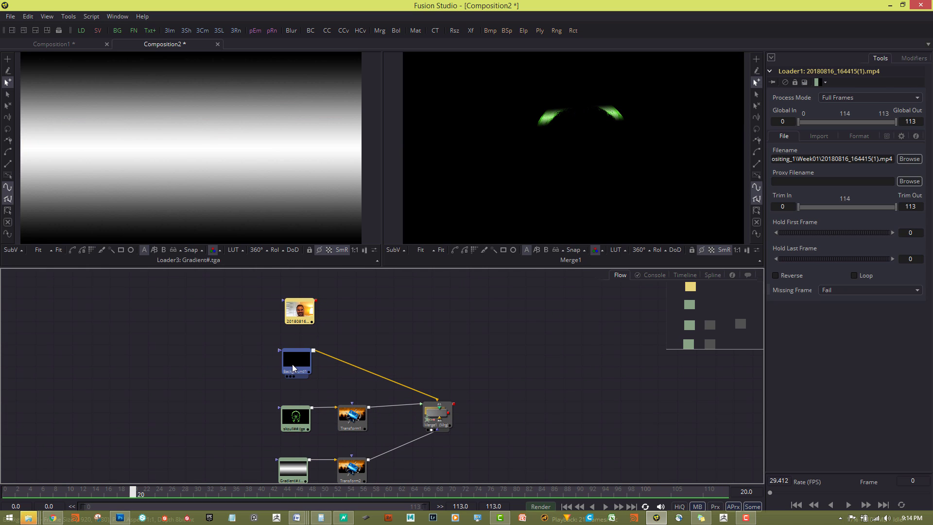
Move the skull and gradient loaders with their Transform nodes lower in the flow, freeing space beneath Background1.
left_click(301, 421)
left_click_drag(525, 475, 539, 424)
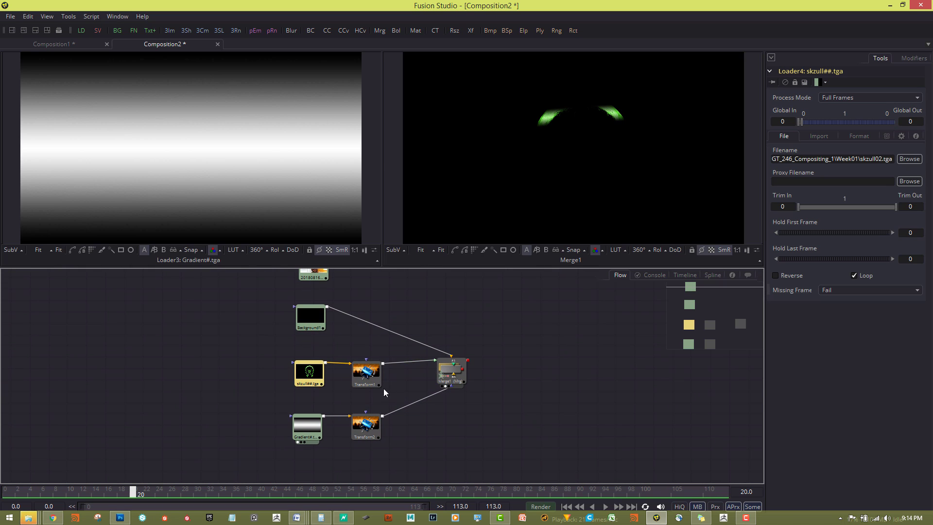
left_click_drag(392, 387, 281, 365)
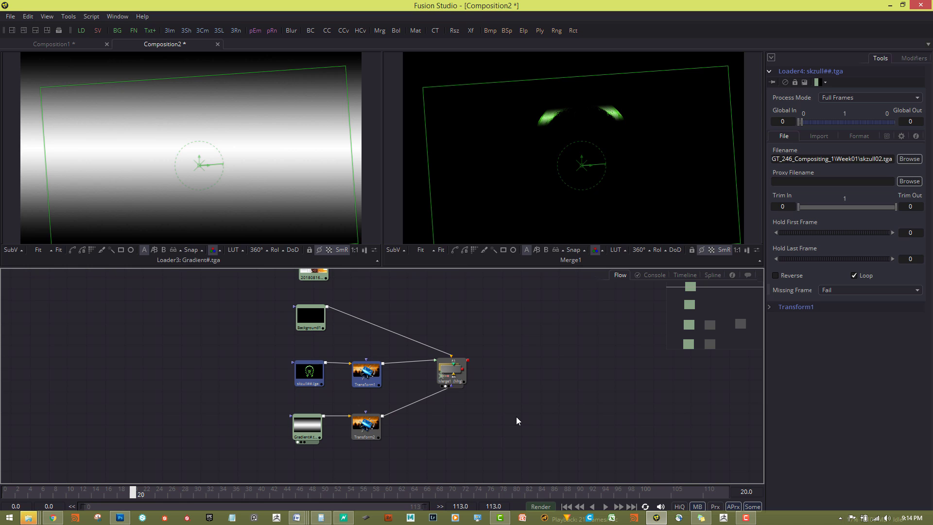
left_click(306, 373)
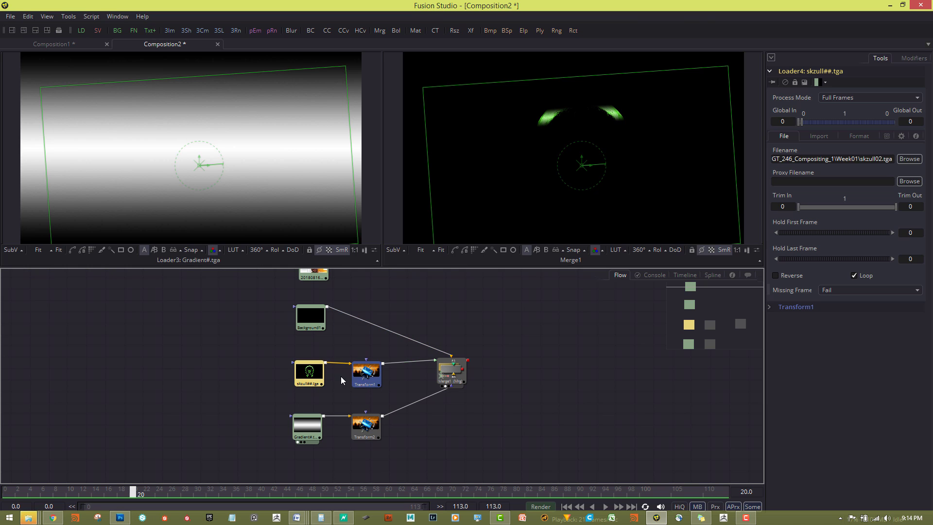
left_click_drag(420, 450, 290, 405)
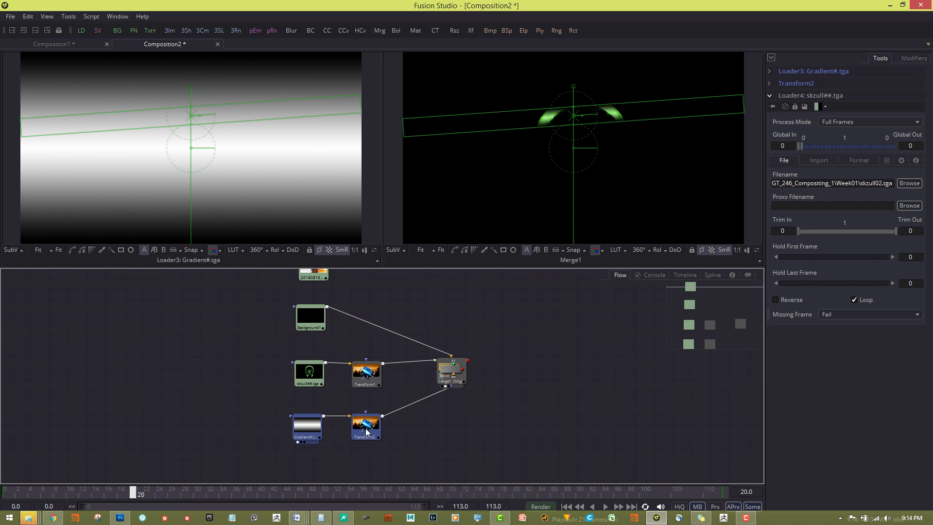
left_click_drag(368, 432, 366, 459)
left_click_drag(266, 345, 365, 416)
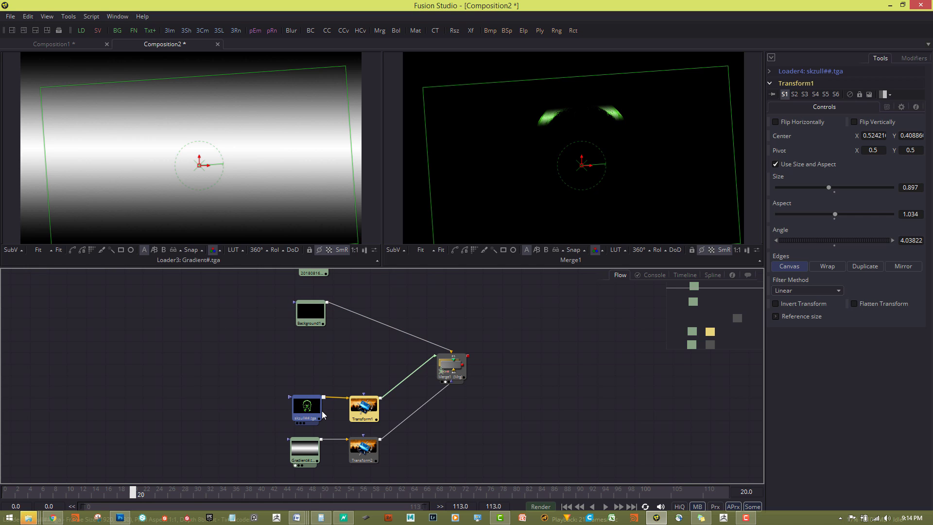
left_click_drag(384, 351, 347, 361)
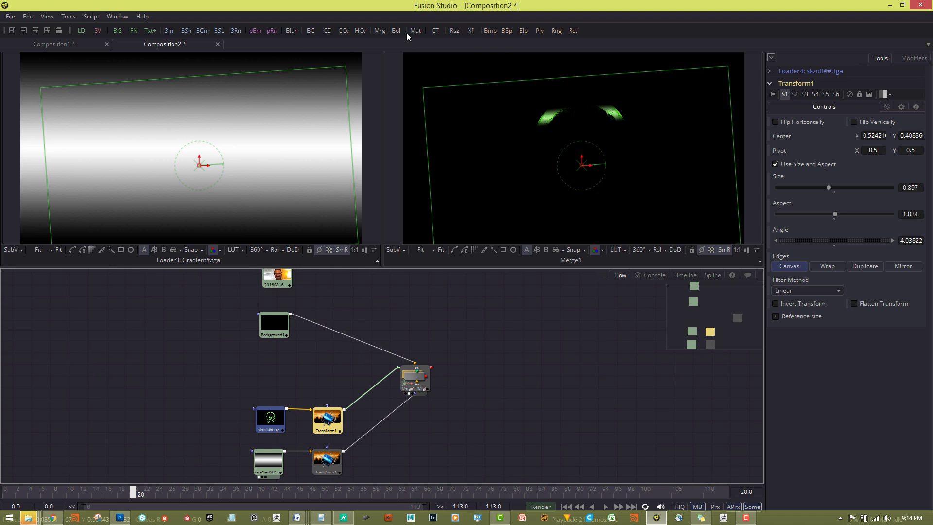
Add a second Merge node with Background1 as background and Transform1 as foreground, and show it in the second viewer.
left_click_drag(380, 30, 423, 320)
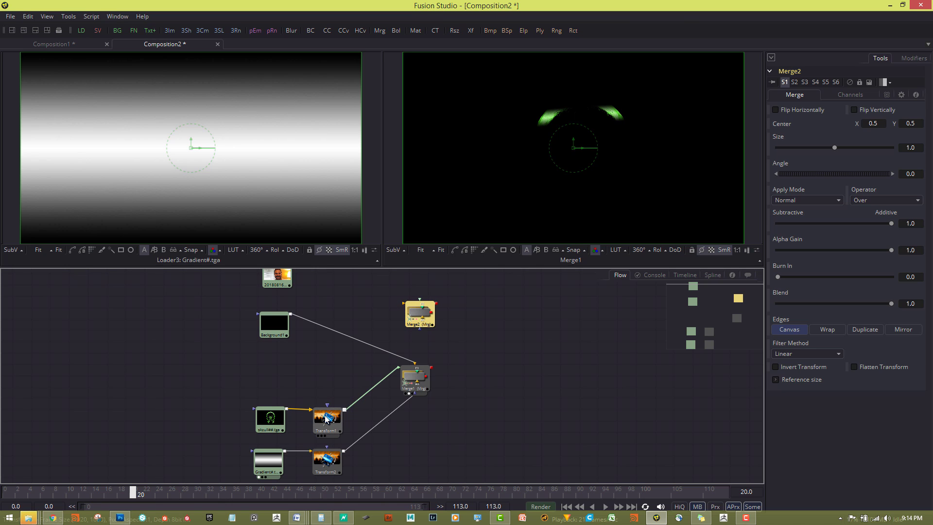
left_click_drag(345, 412, 416, 310)
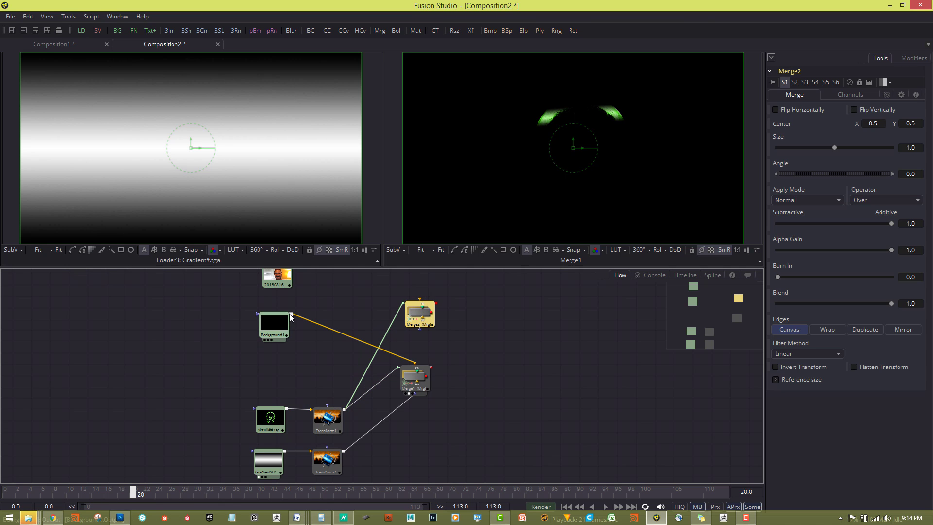
left_click_drag(290, 314, 413, 310)
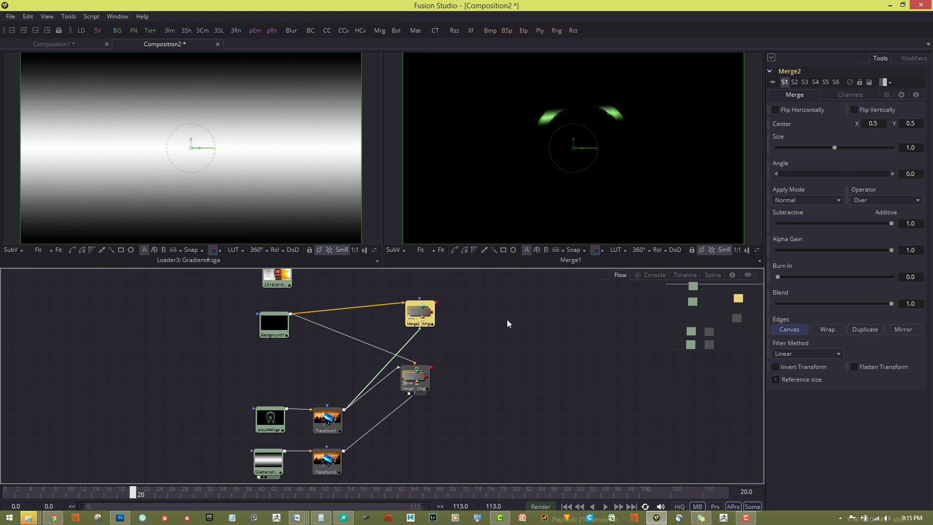
key("2")
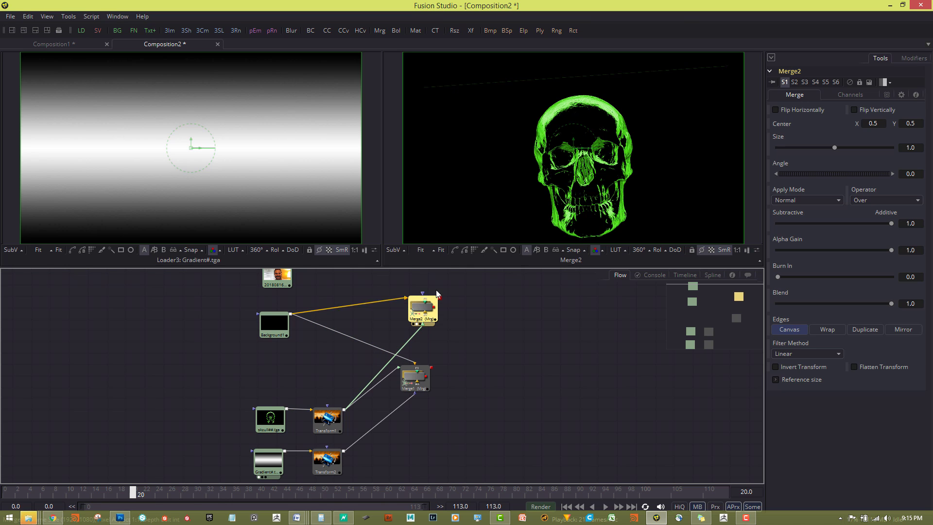
Spread Merge2 and Merge1 apart in the flow, making room between them beside Transform1.
mouse_move(419, 312)
left_mouse_down()
mouse_move(436, 280)
mouse_move(435, 310)
left_mouse_up()
left_click_drag(327, 428, 325, 428)
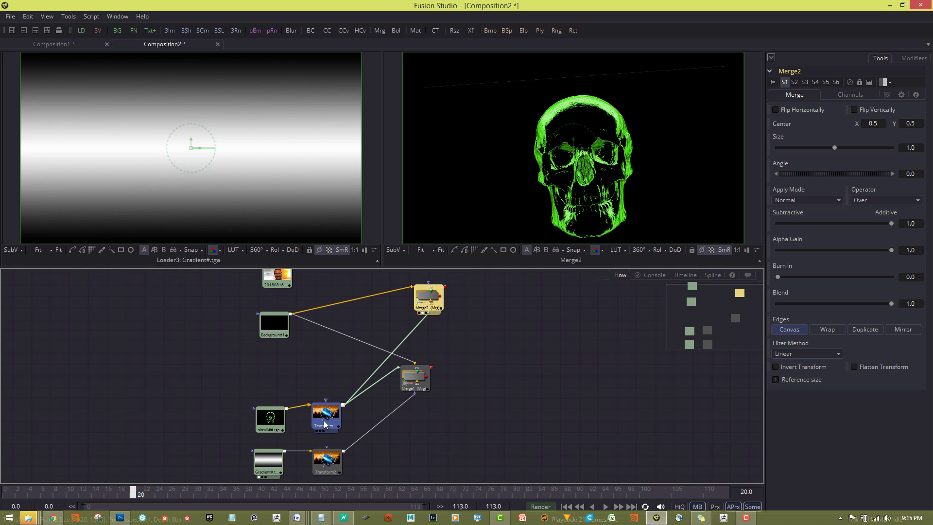
left_click_drag(416, 378, 426, 392)
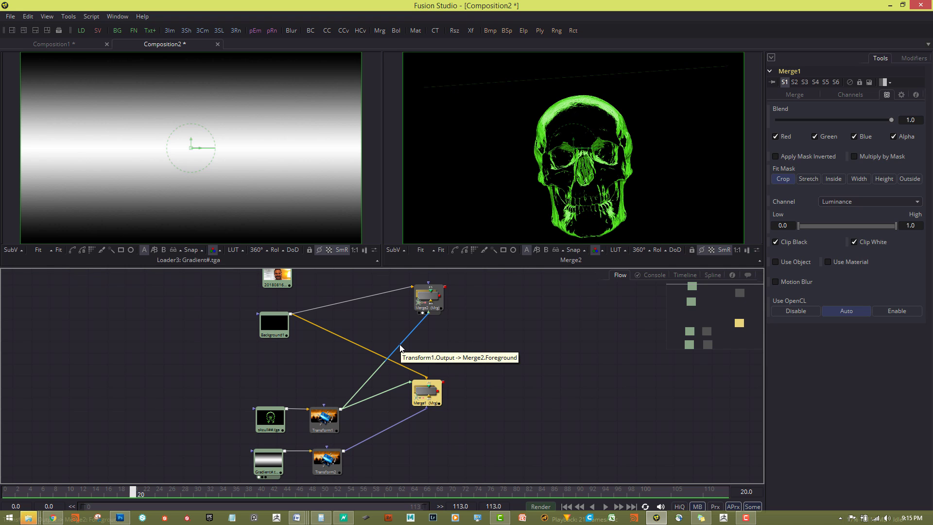
Add a Color Corrector node and insert it on the connection between Transform1 and Merge2.
right_click(456, 351)
mouse_move(503, 166)
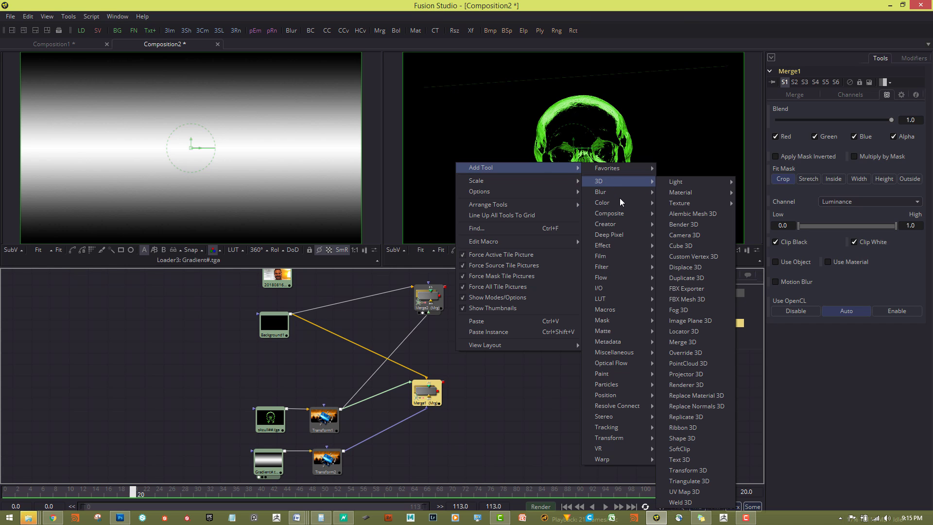
mouse_move(616, 227)
mouse_move(622, 203)
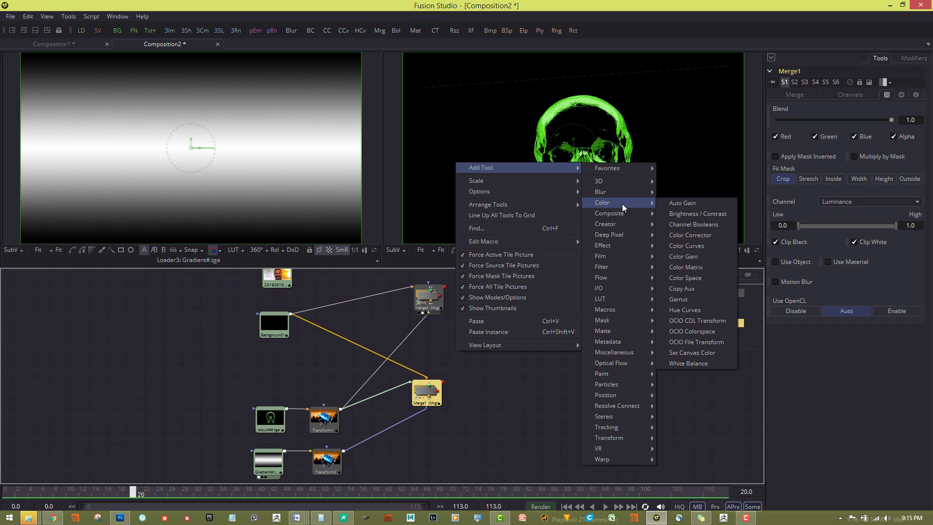
left_click(689, 235)
left_click_drag(459, 365, 461, 354)
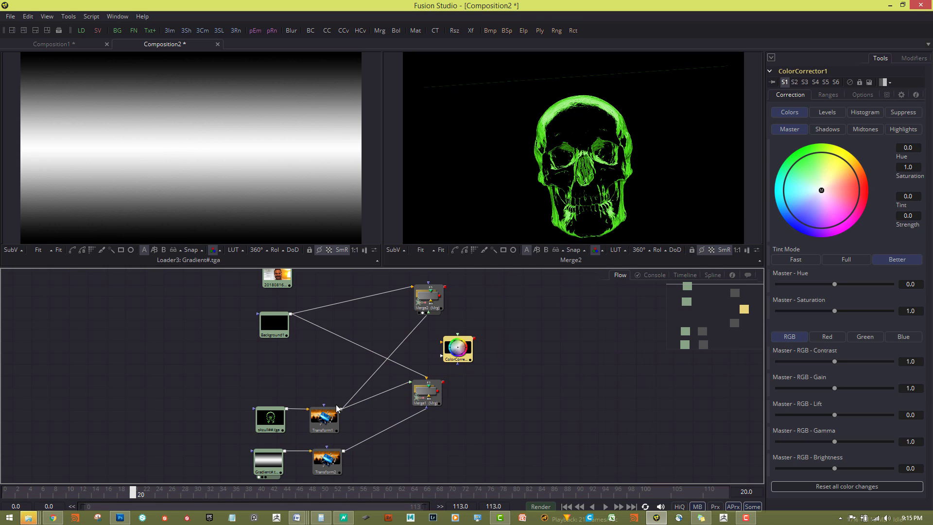
left_click_drag(341, 408, 430, 316)
left_click_drag(339, 373, 353, 373)
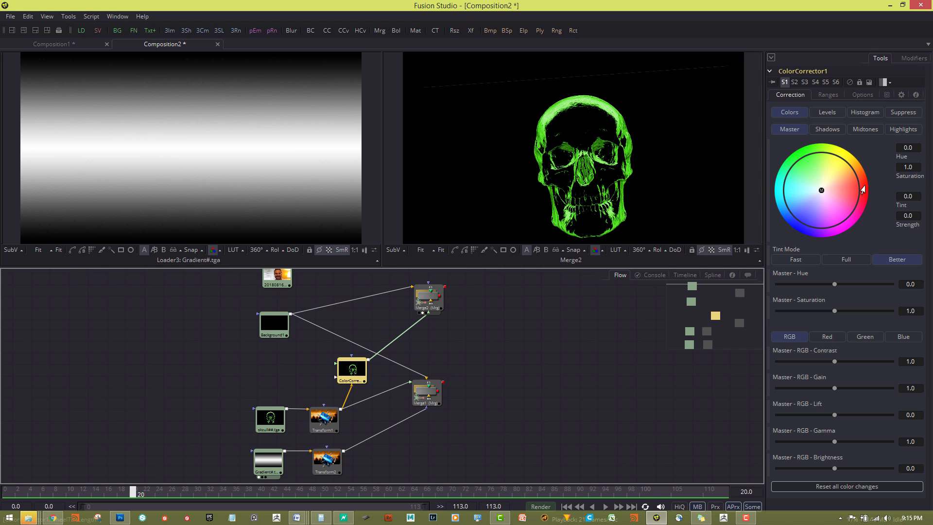
Tint the Merge2 skull blue with a tint of about -0.331 at strength 1.0, and look over the other correction modes.
left_click_drag(821, 190, 802, 230)
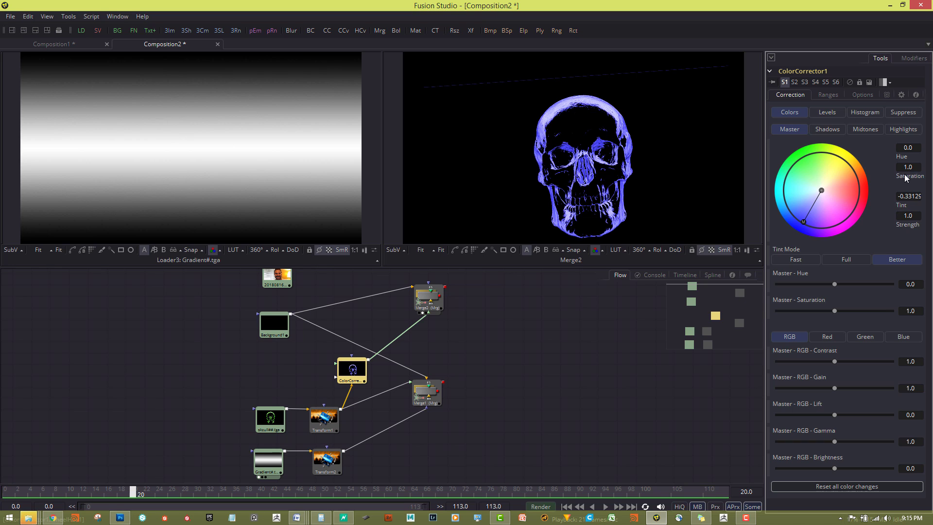
left_click(874, 112)
left_click(827, 112)
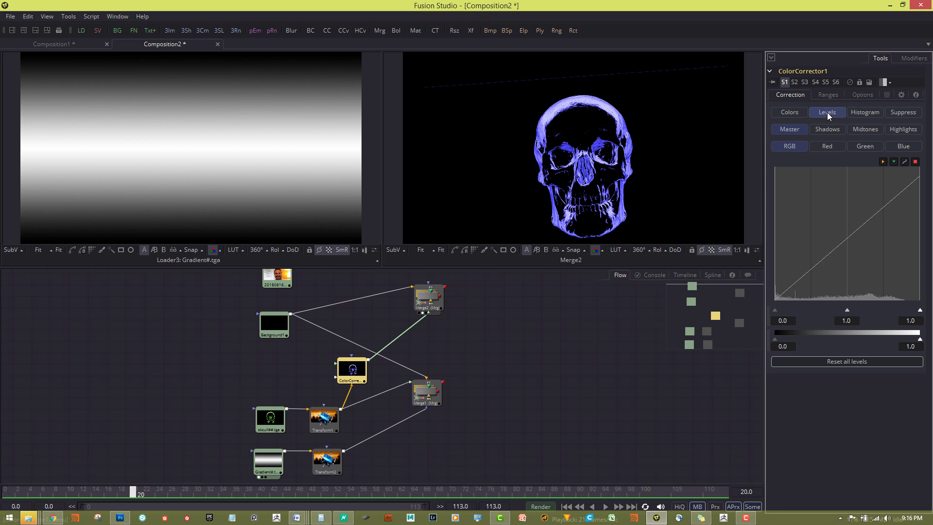
left_click(907, 115)
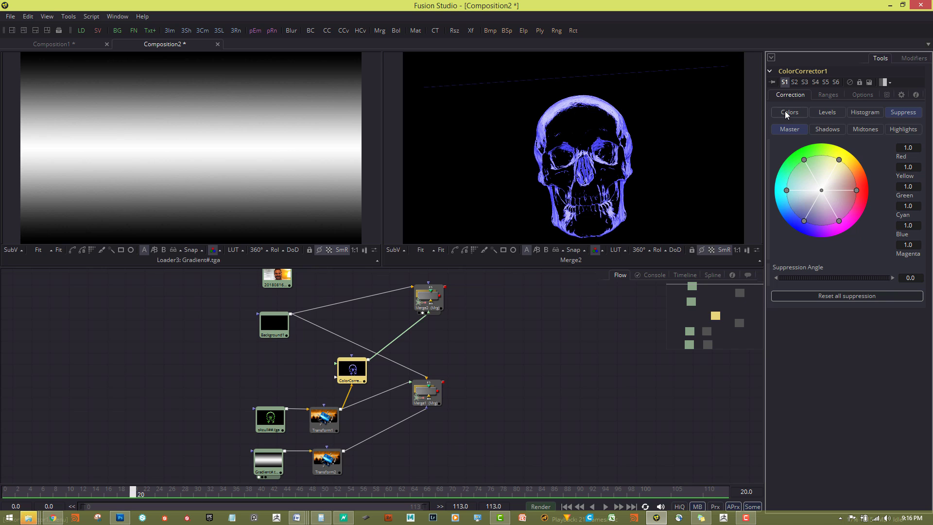
left_click(785, 111)
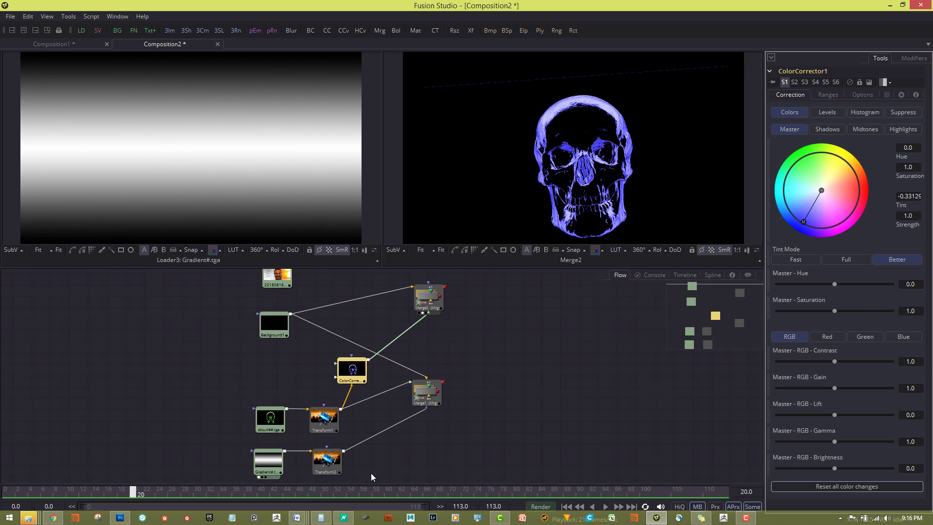
Move the skull and gradient loaders with their Transform nodes, plus ColorCorrector1, away from the merges to free up space in the flow.
left_click_drag(373, 479, 241, 425)
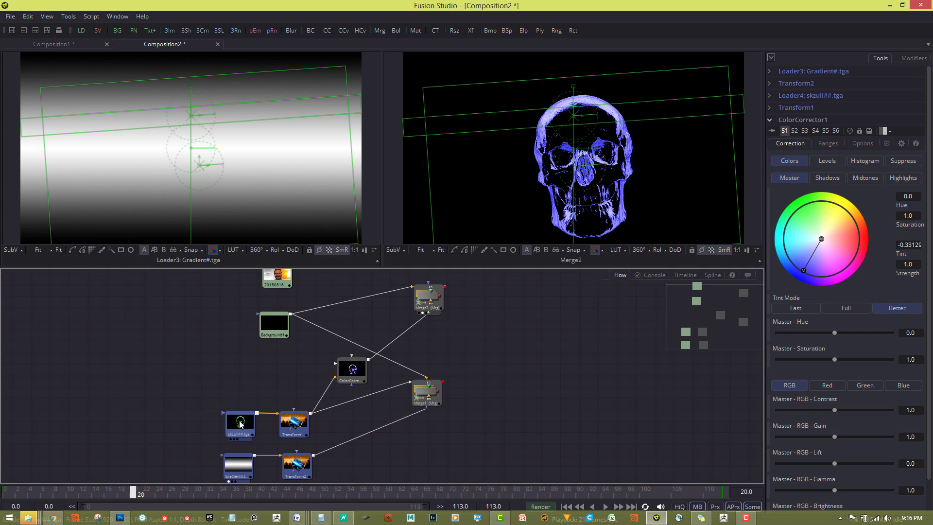
left_click(293, 425)
left_click_drag(293, 426, 283, 427)
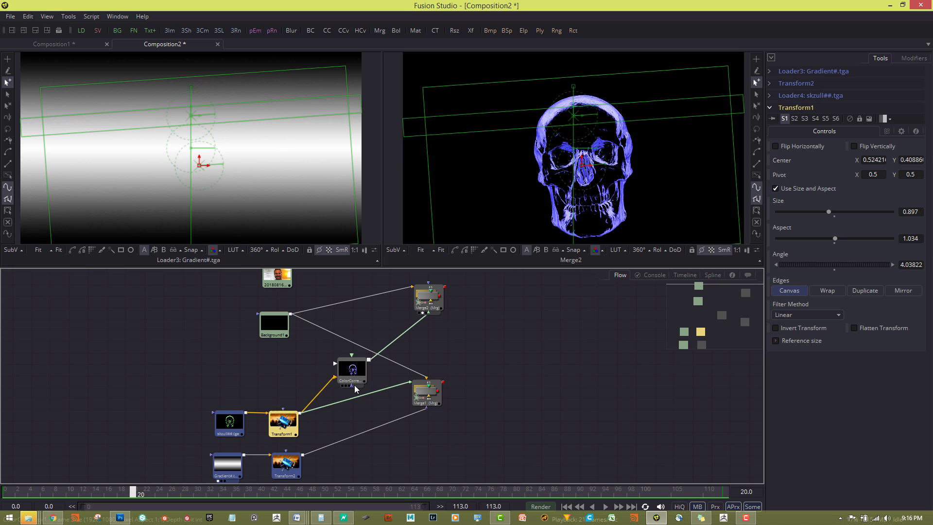
left_click_drag(348, 373, 320, 373)
left_click(321, 372)
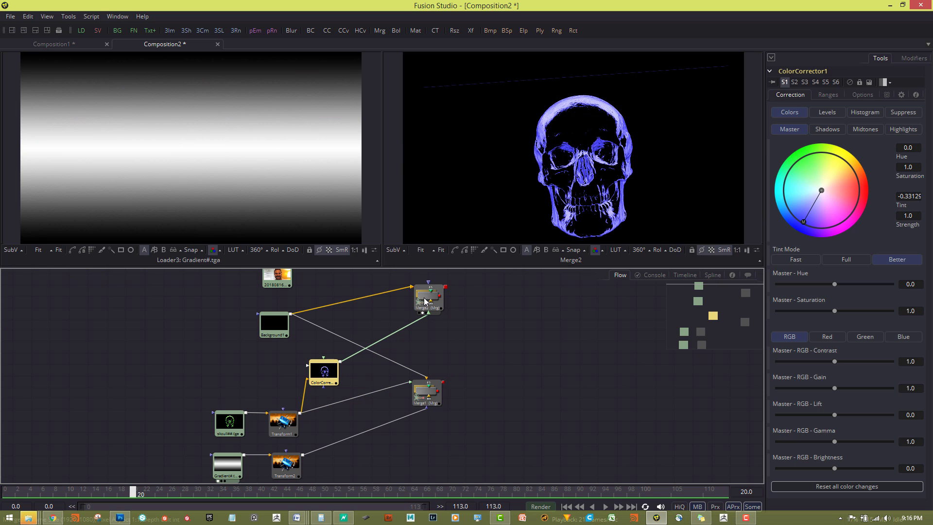
Add a Glow node and insert it on the connection between ColorCorrector1 and Merge2.
right_click(439, 345)
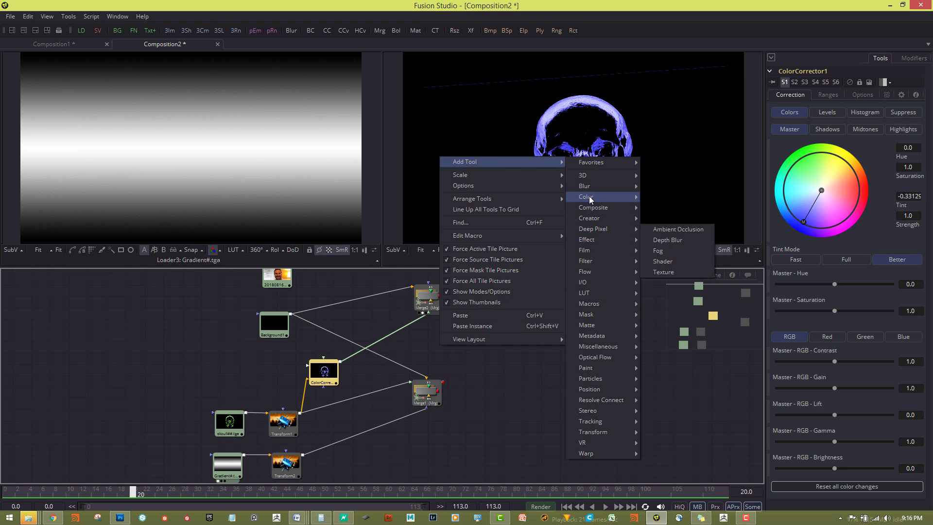
mouse_move(590, 186)
left_click(668, 221)
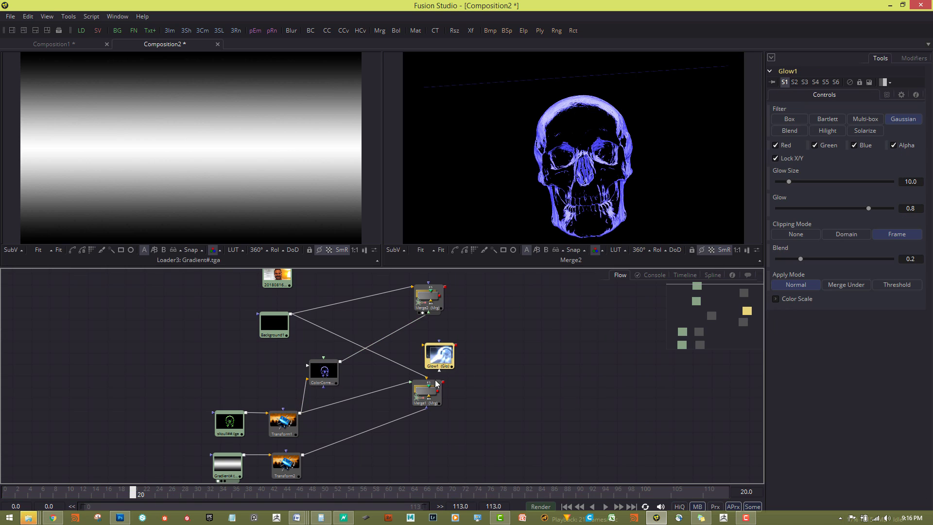
left_click_drag(437, 360, 403, 344)
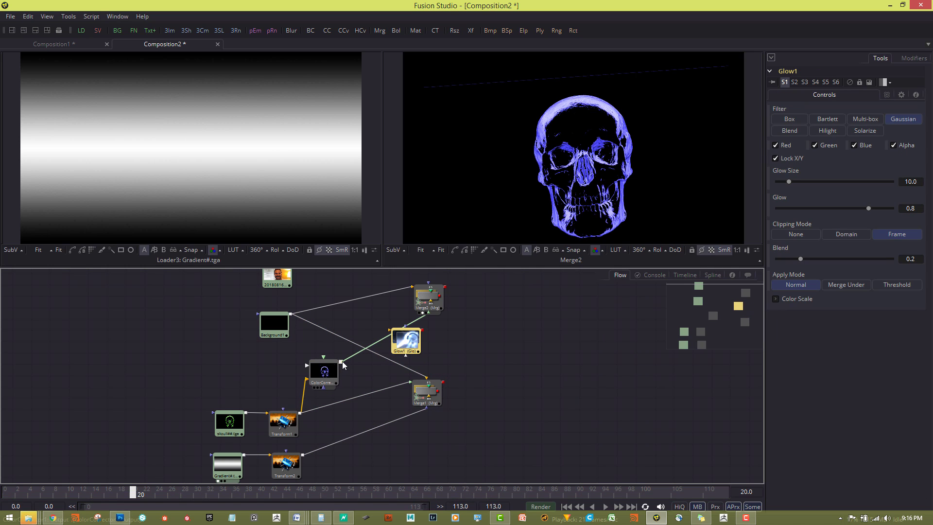
left_click_drag(341, 362, 379, 340)
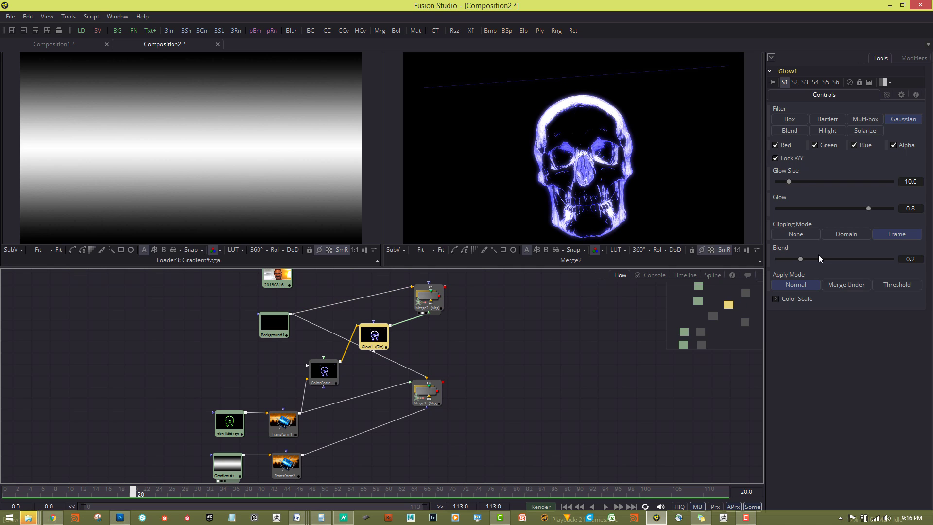
Set Glow1's glow size to about 20.9 and its glow strength to about 0.872.
mouse_move(788, 181)
left_mouse_down()
mouse_move(830, 180)
mouse_move(802, 182)
left_mouse_up()
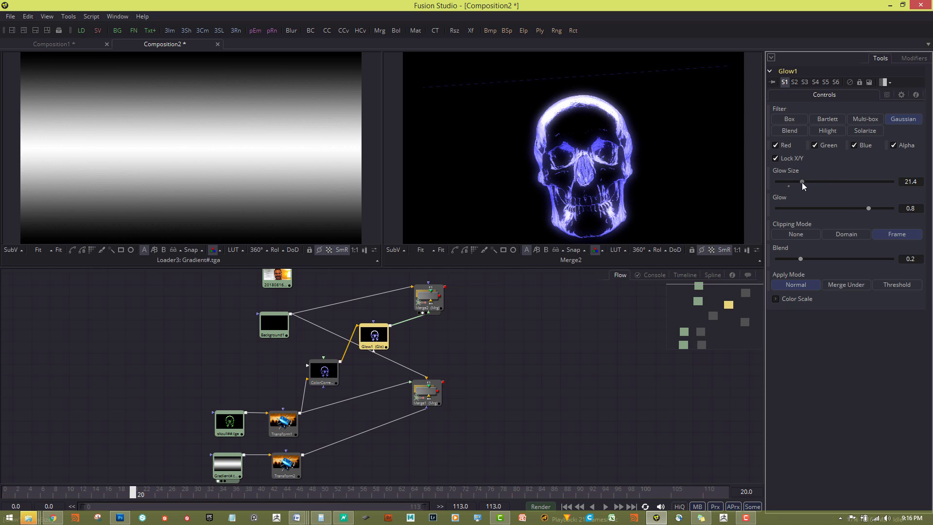
left_click_drag(869, 209, 876, 210)
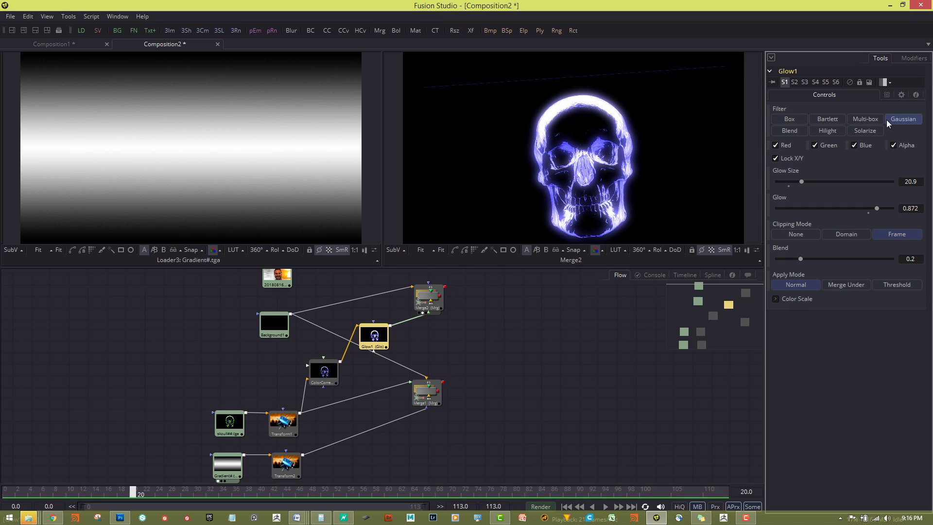
Try the Multi-box, Bartlett, Box, Hilight and Solarize filters on Glow1 and return to Gaussian.
left_click(871, 119)
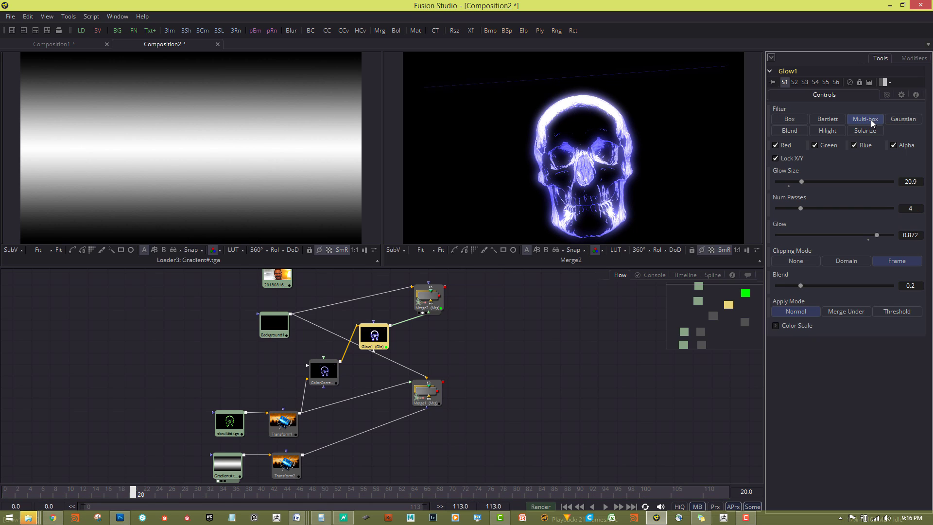
left_click(824, 120)
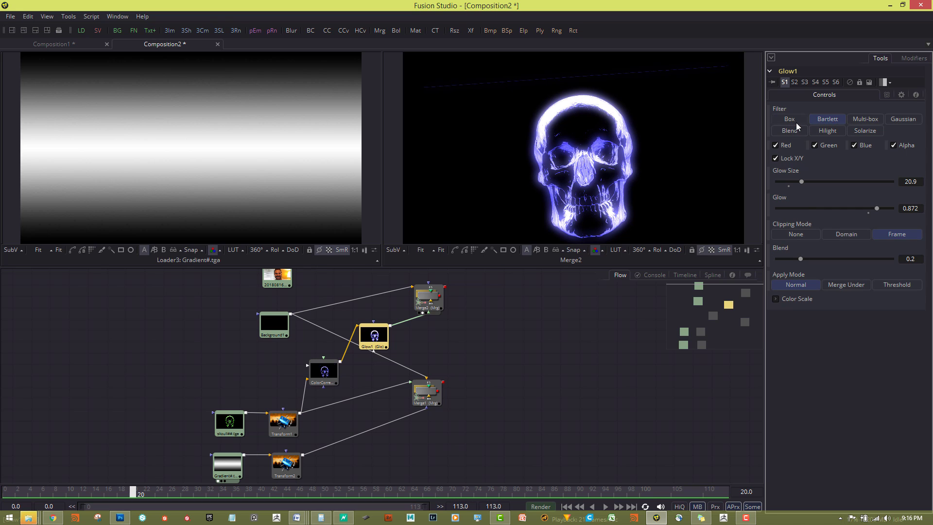
left_click(792, 129)
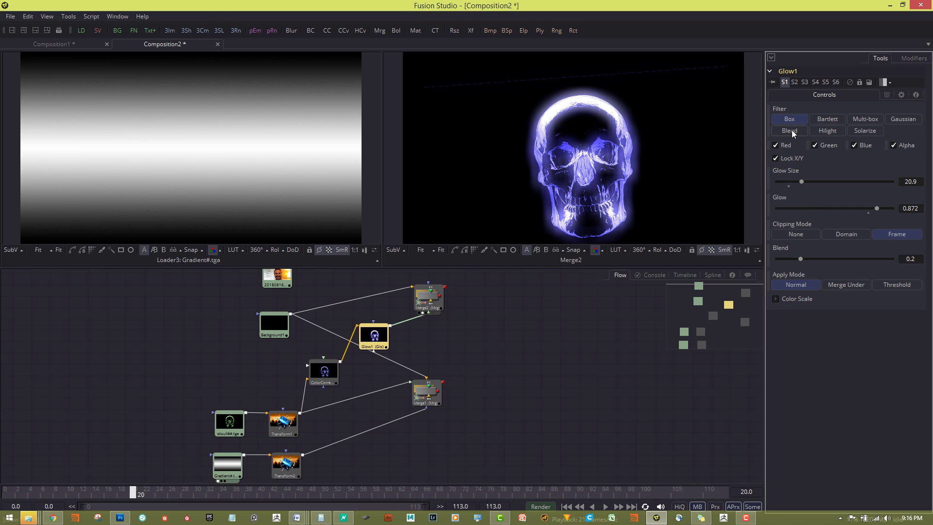
left_click(832, 131)
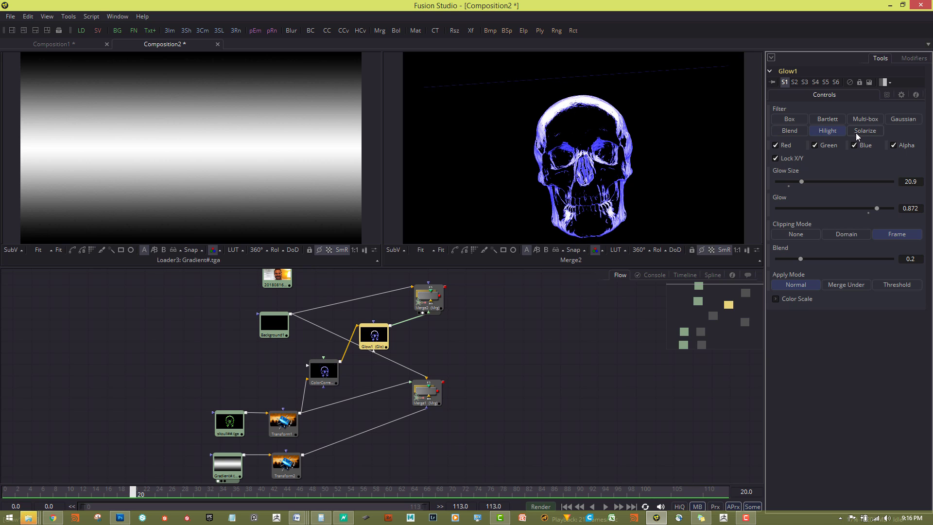
left_click(864, 129)
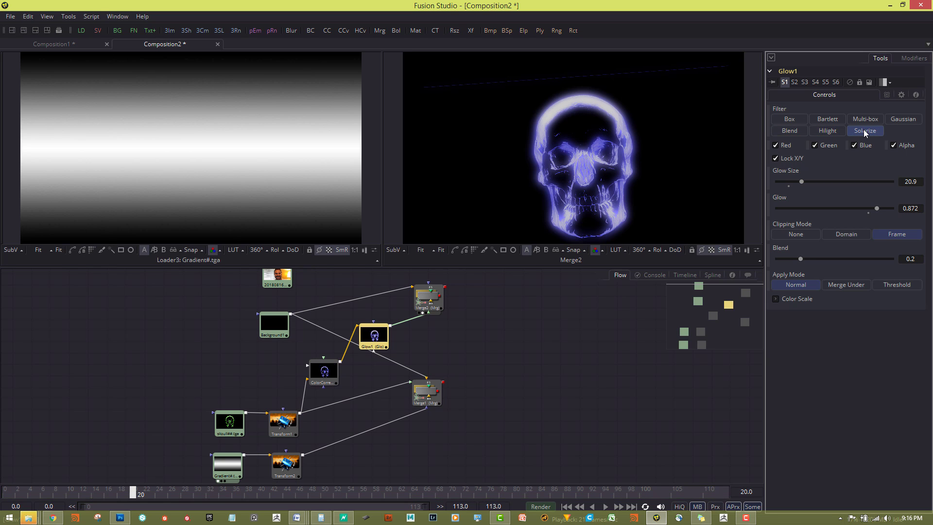
left_click(793, 131)
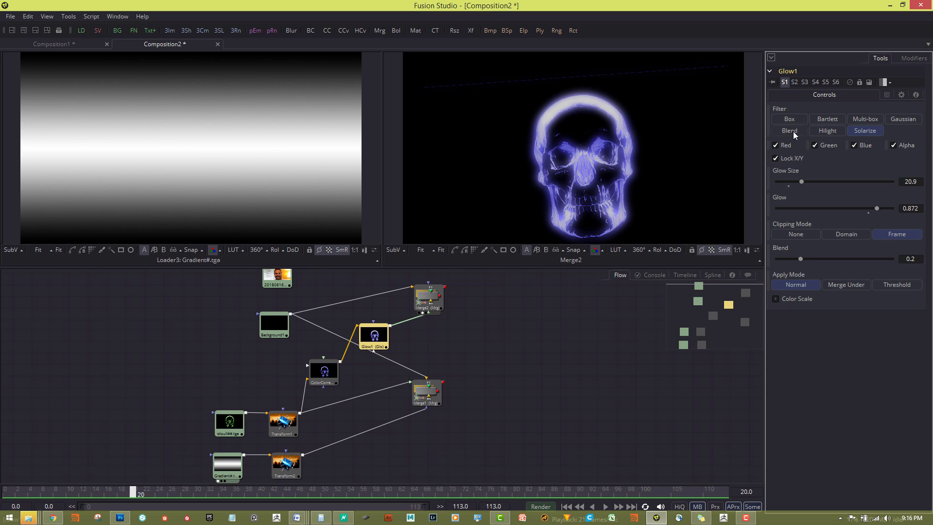
left_click(904, 119)
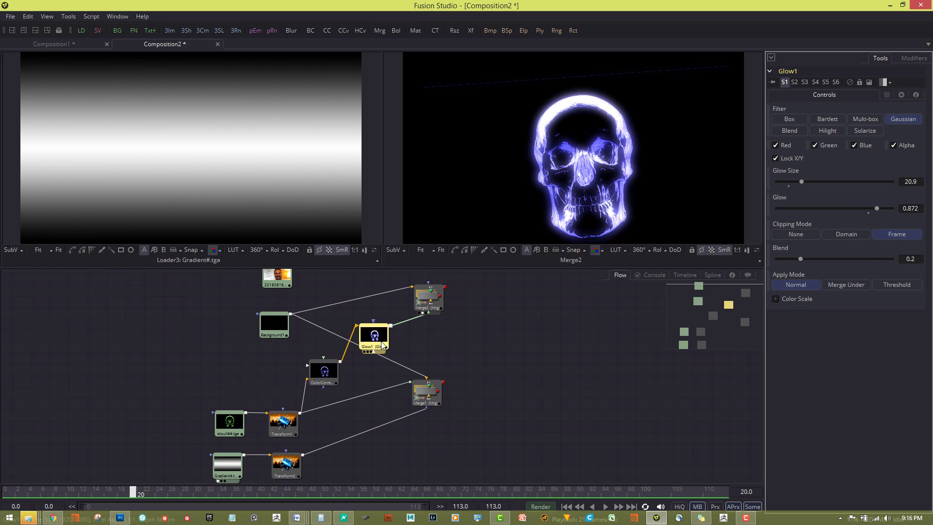
Duplicate the gradient loader together with Transform2 and place the copies below the originals.
left_click_drag(377, 341, 380, 337)
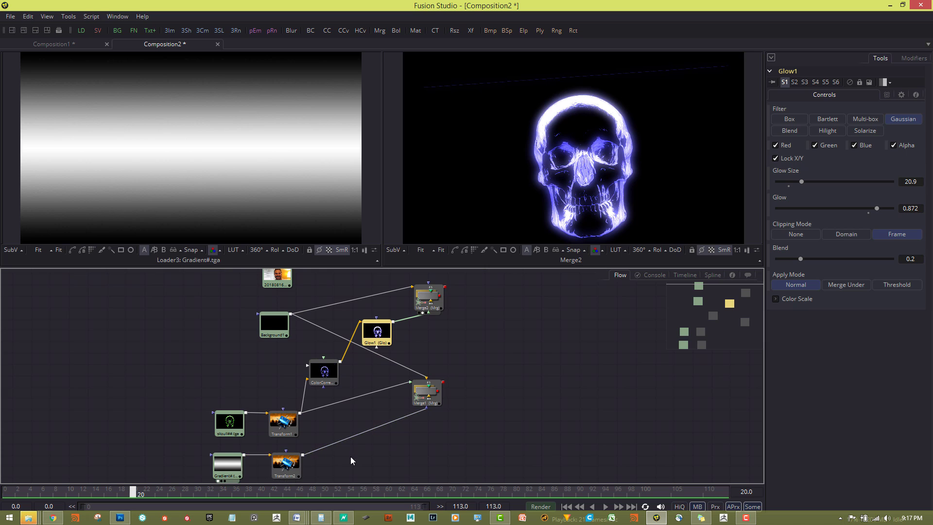
left_click_drag(350, 459, 364, 426)
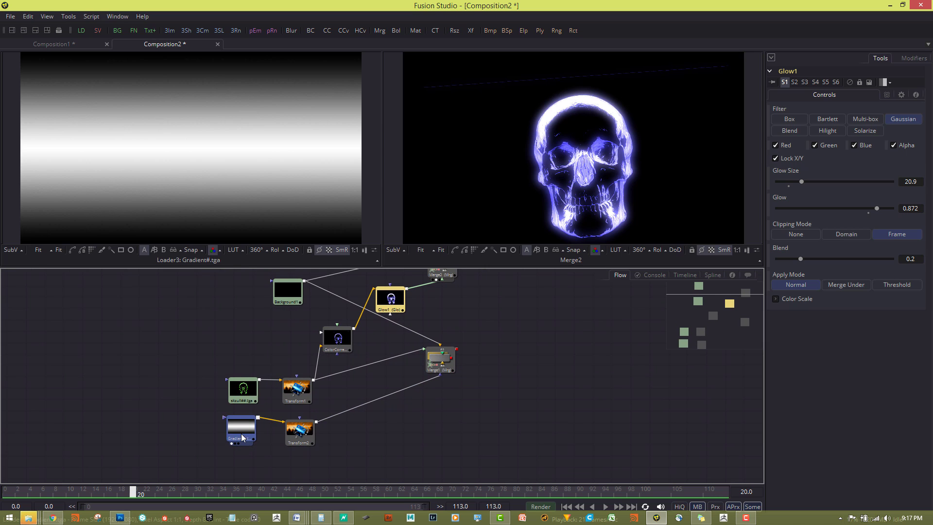
left_click(245, 430)
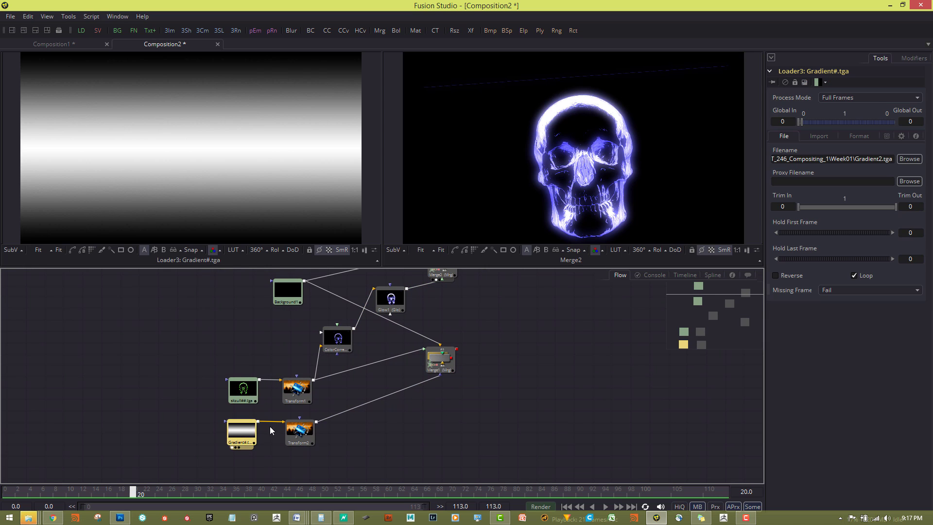
left_click(295, 436)
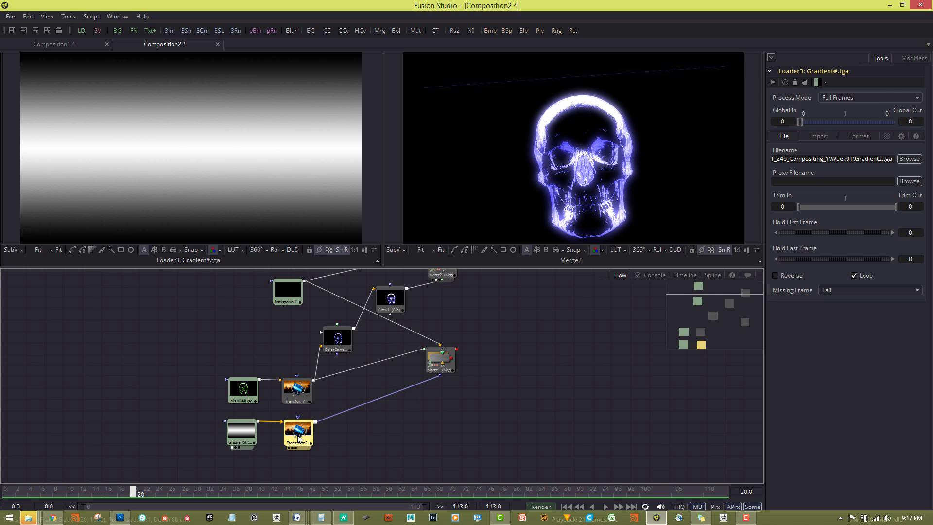
left_click_drag(333, 462, 189, 427)
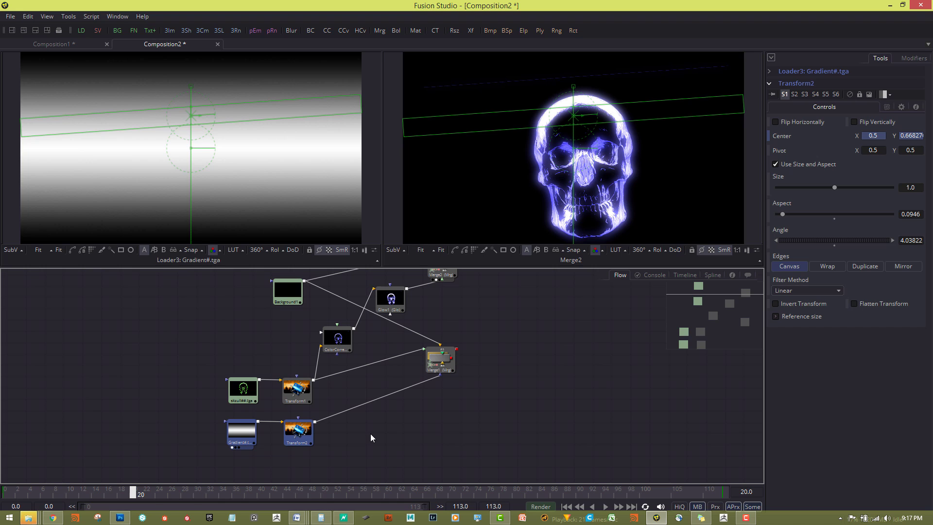
key("ctrl+c")
key("ctrl+v")
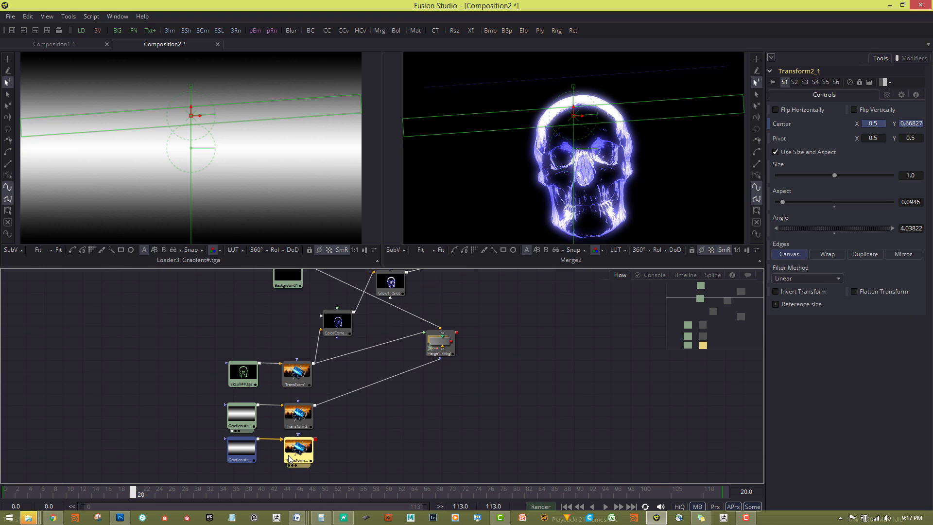
left_click_drag(240, 462, 226, 469)
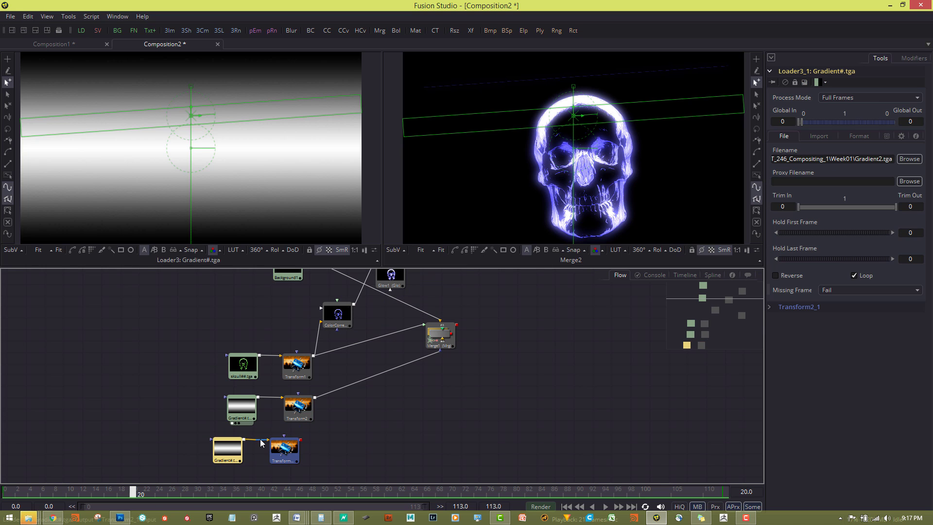
Feed the Transform2 copy from the original gradient loader, delete the duplicate loader, and line the copy up under Transform2.
left_click_drag(261, 443, 258, 397)
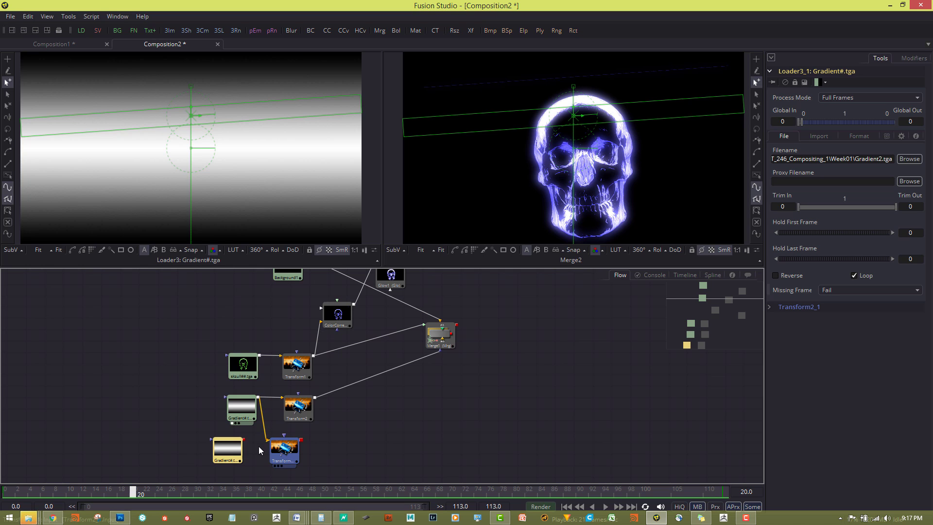
left_click(259, 449)
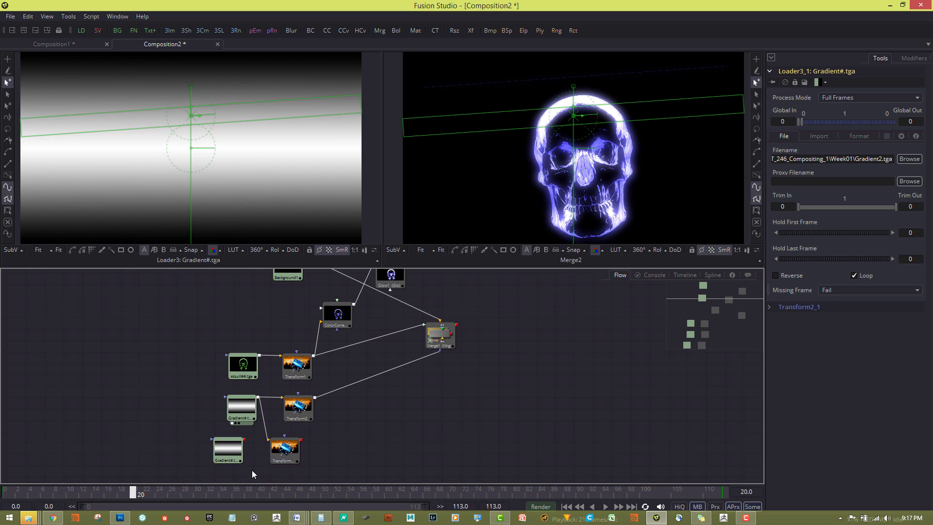
left_click(235, 451)
key("Delete")
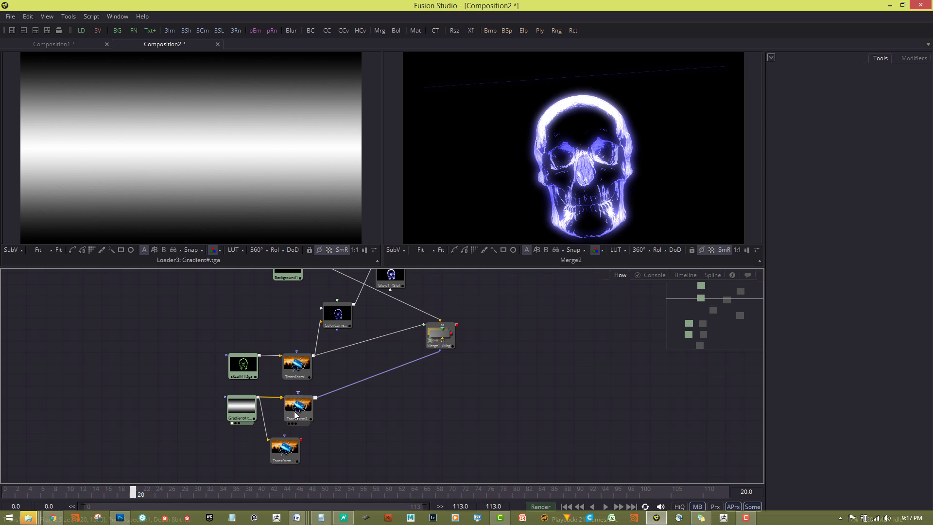
key("ctrl+z")
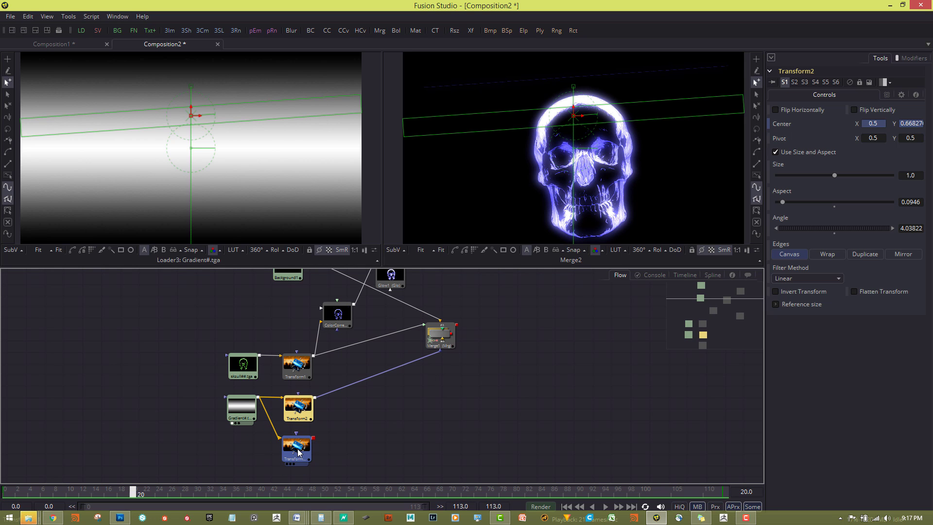
left_click(297, 411)
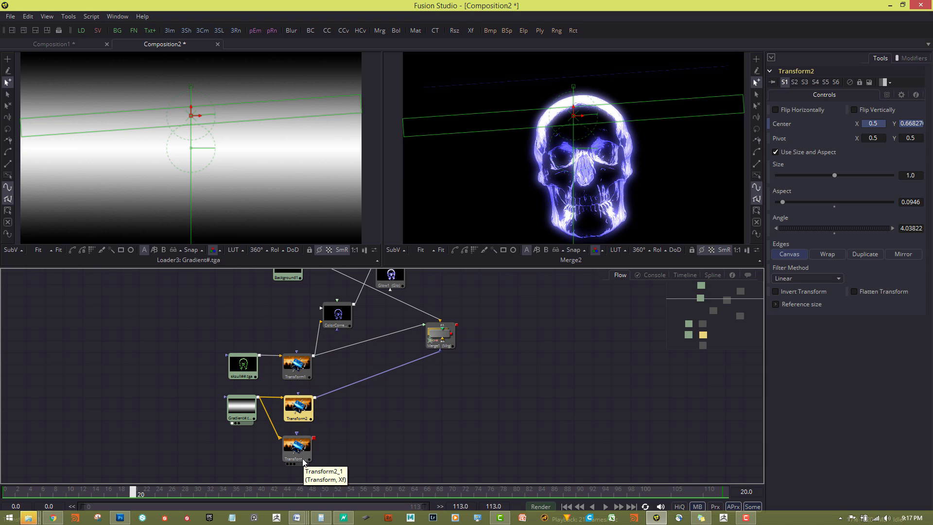
Connect the Transform2 copy to Merge2 as its effect mask.
left_click_drag(359, 449, 384, 298)
scroll(350, 462, "down", 1)
scroll(353, 460, "up", 1)
scroll(348, 453, "down", 1)
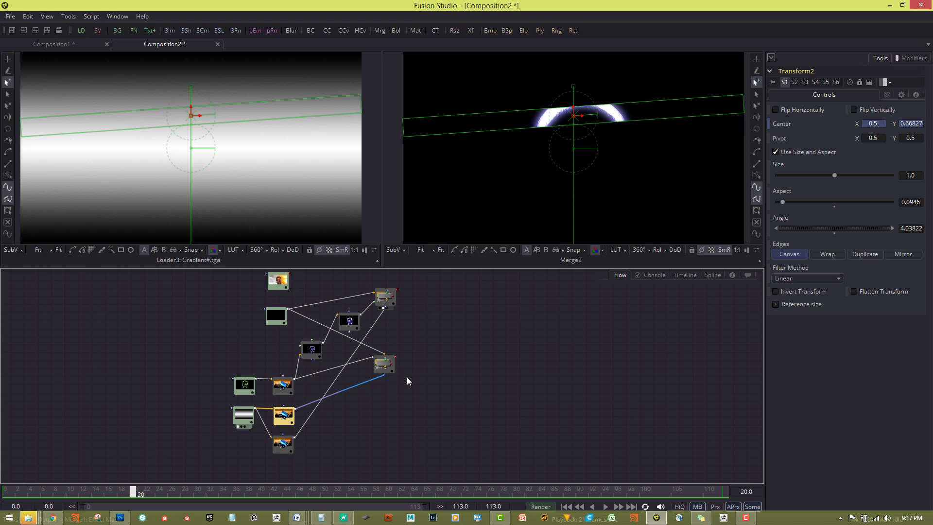
Show Merge1 in the first viewer and play the animation to compare the green and blue skull reveals.
left_click(385, 367)
key("1")
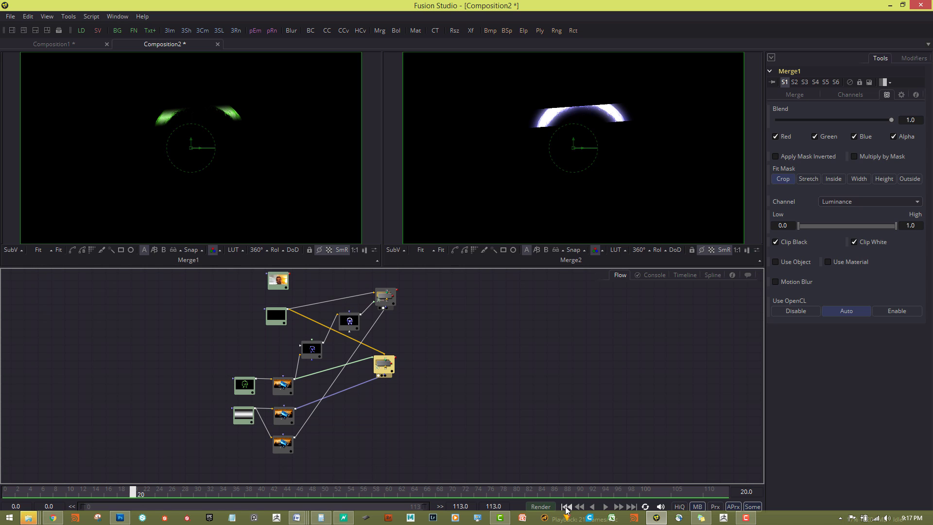
left_click(606, 507)
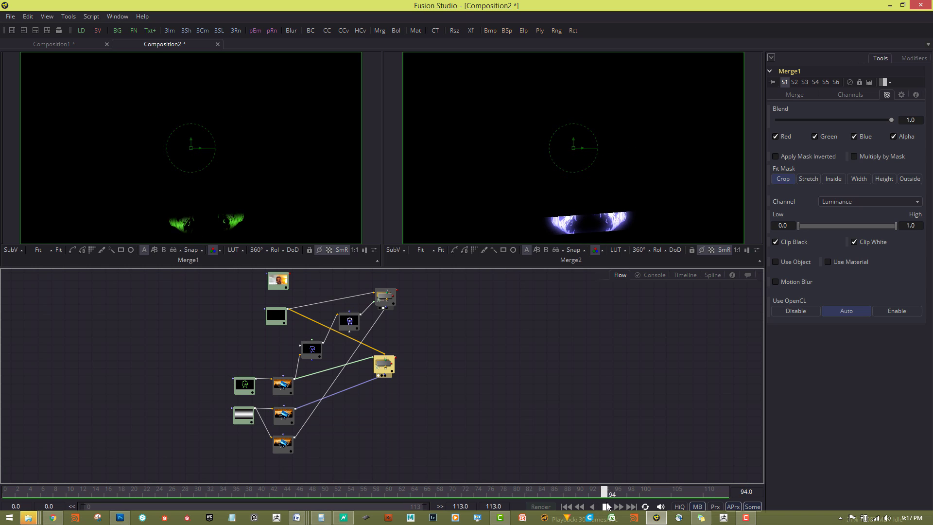
key("space")
Set the mask channel of Merge2 to Luminance.
left_click(286, 442)
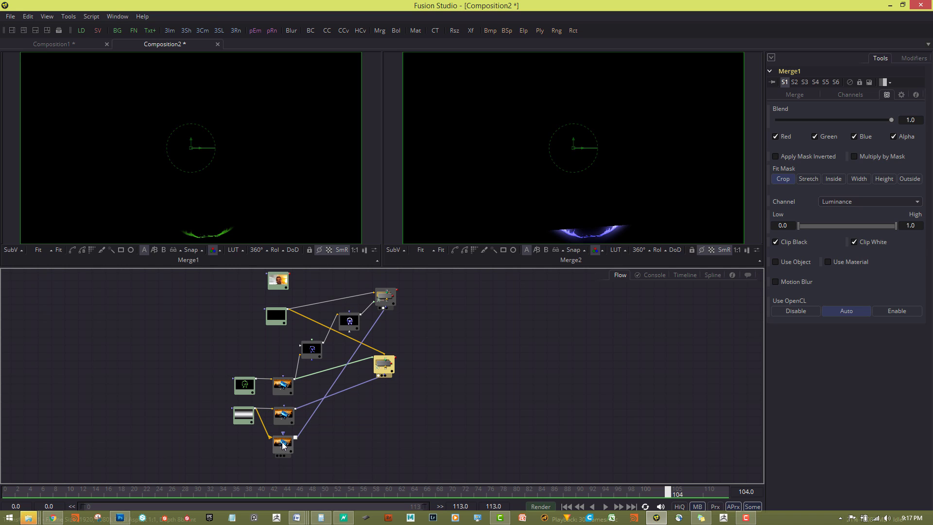
left_click(385, 298)
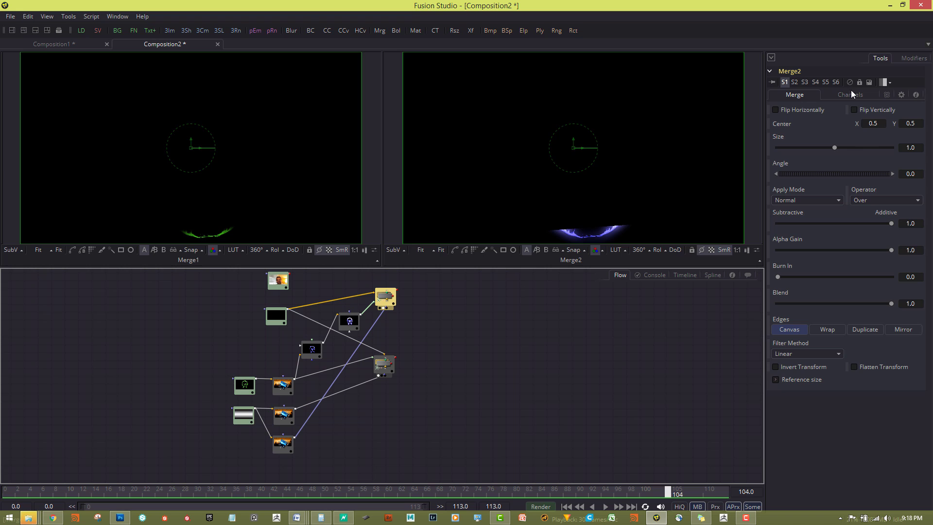
left_click(884, 95)
left_click(852, 200)
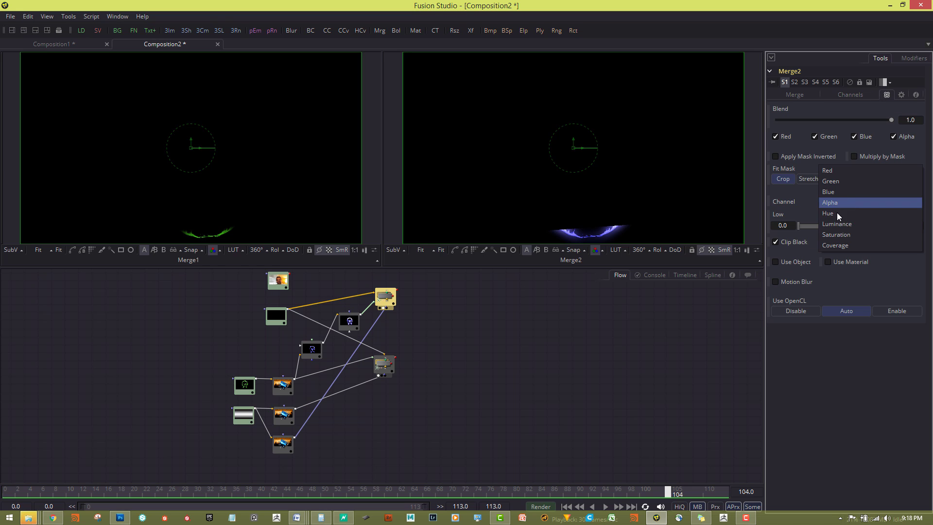
left_click(841, 225)
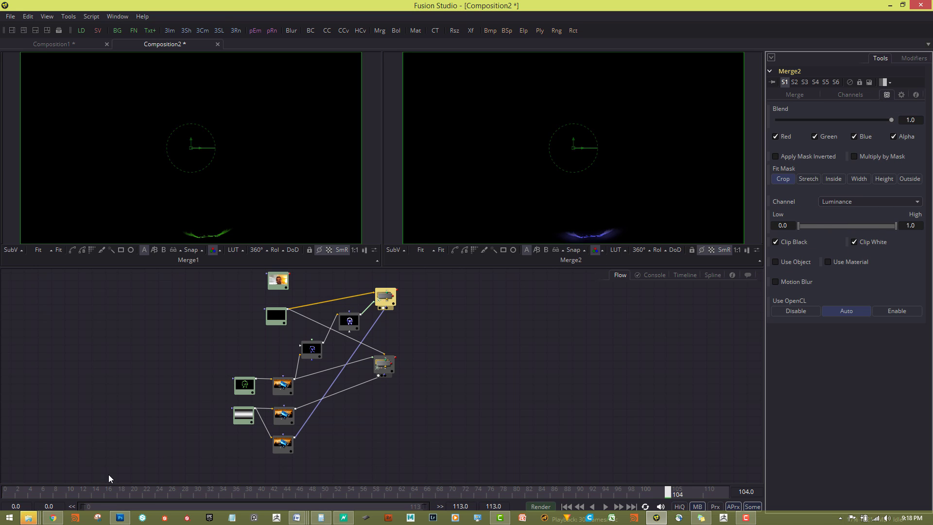
Play the animation from the first frame to compare the green and blue skull reveals.
left_click(567, 507)
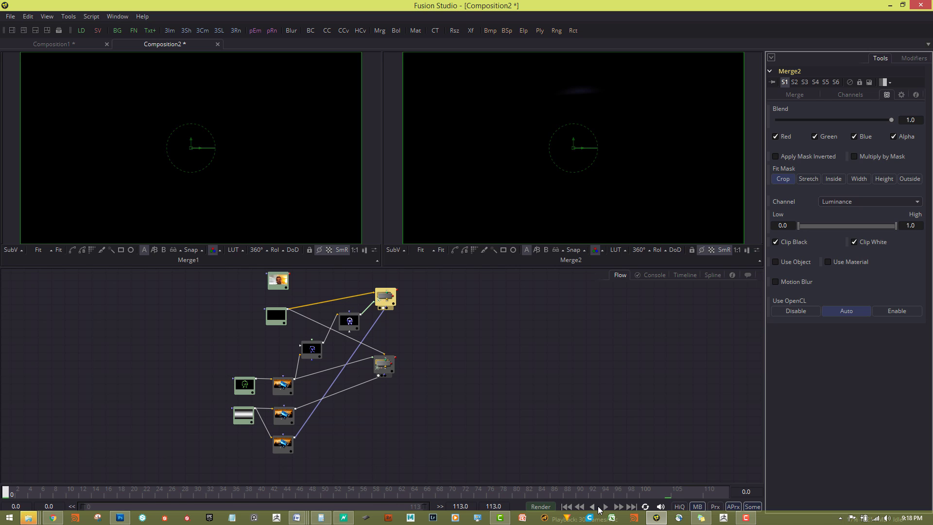
left_click(605, 507)
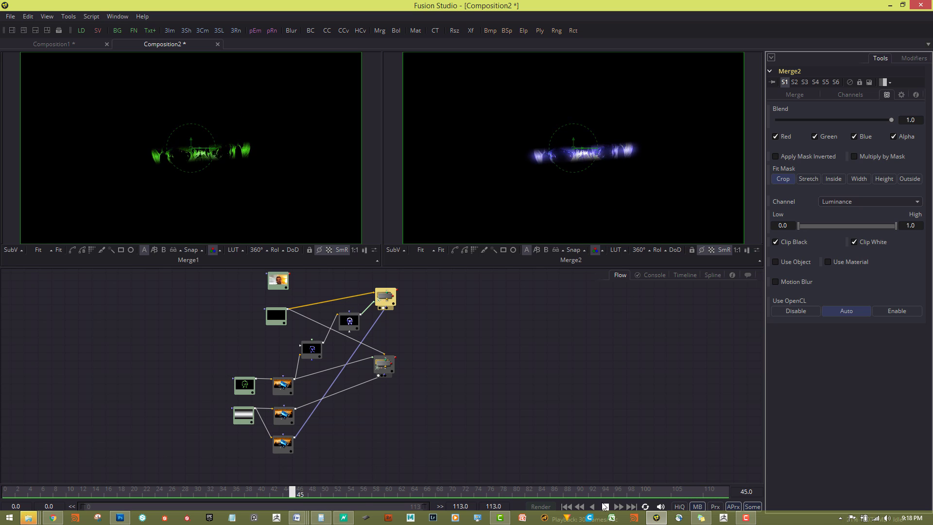
left_click(604, 506)
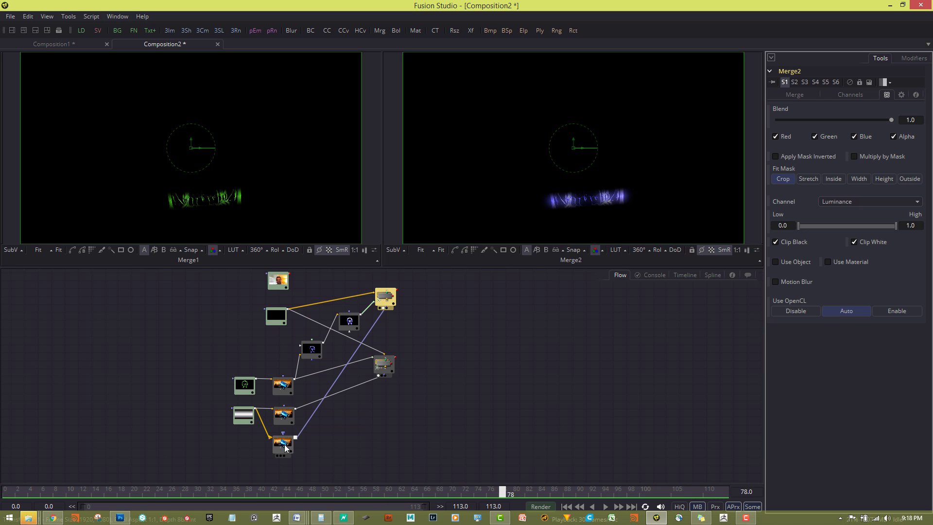
At frame 0, lower the Transform2 copy's gradient band slightly, to a center Y of about 0.796.
left_click(282, 448)
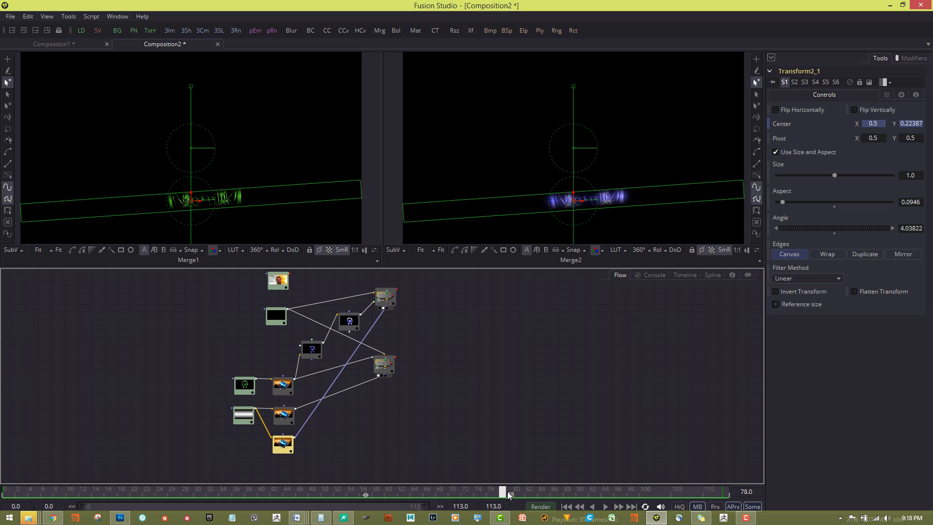
left_click_drag(504, 494, 6, 496)
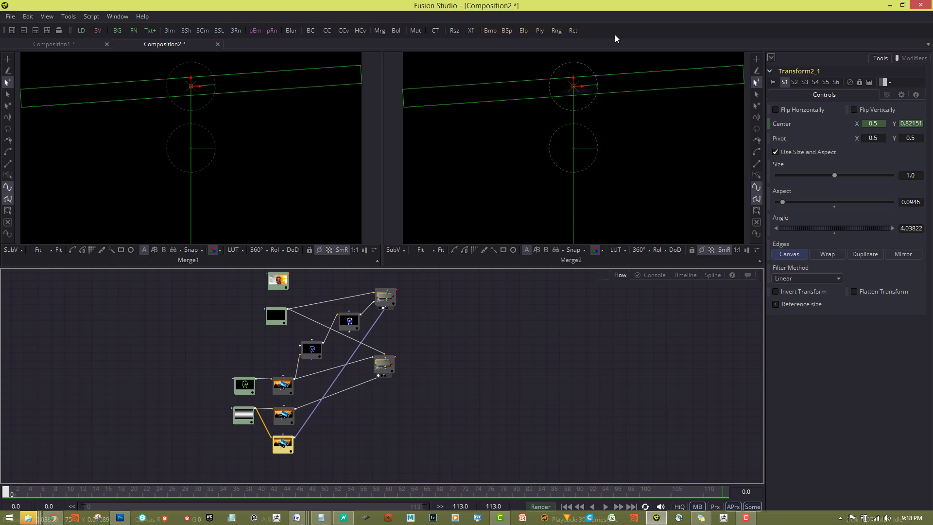
left_click_drag(572, 83, 575, 86)
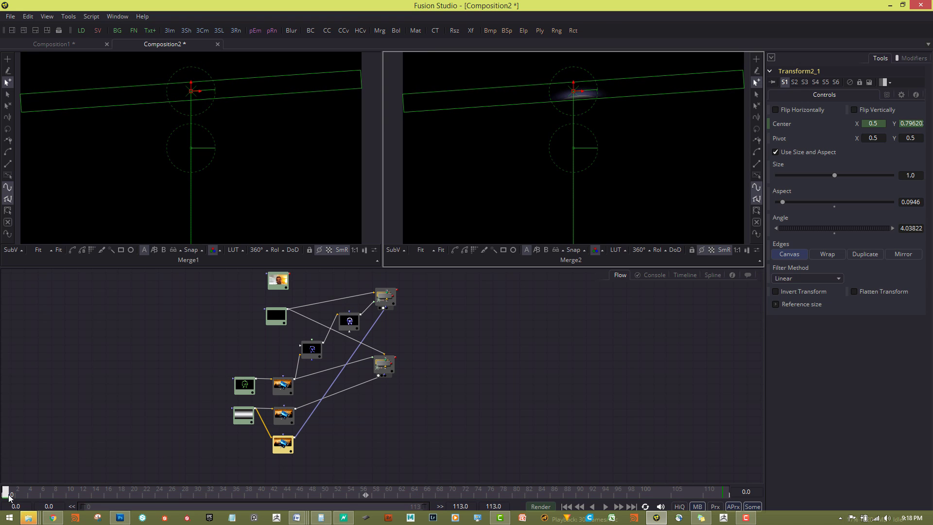
At frame 113, move the Transform2 copy's band fully below the image, to a center Y of about -0.08.
left_click_drag(9, 494, 725, 494)
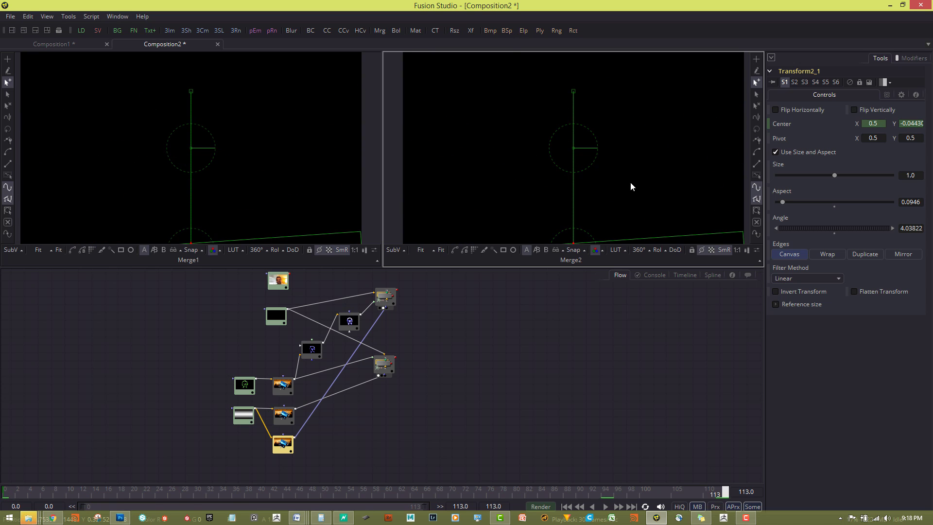
scroll(636, 188, "down", 3)
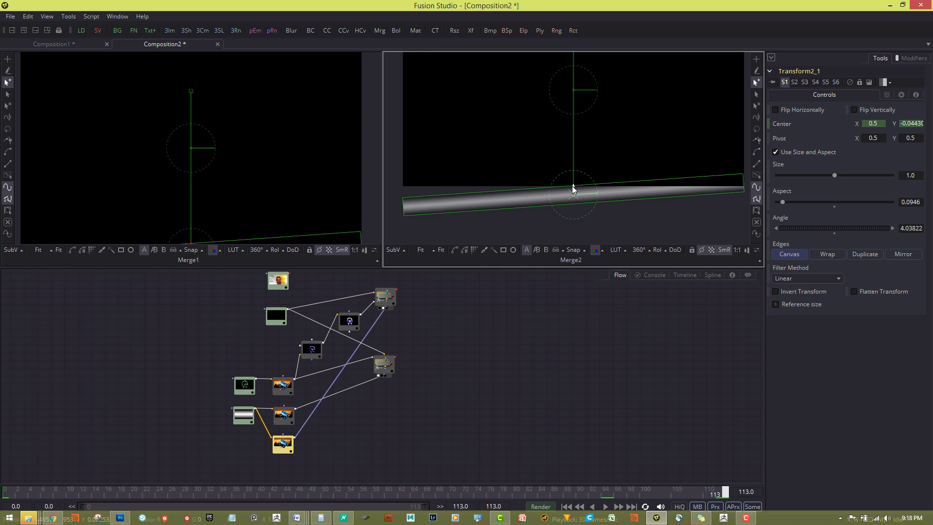
left_click_drag(572, 187, 573, 194)
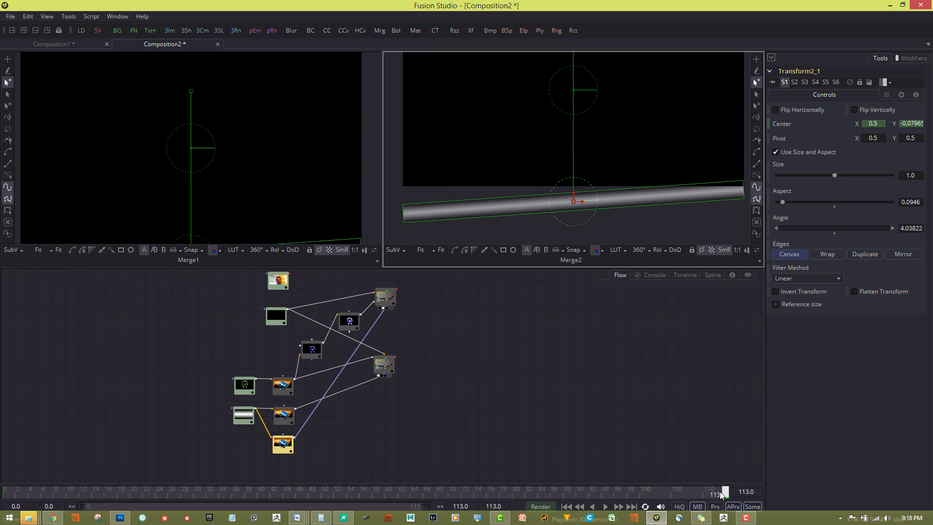
left_click_drag(721, 495, 11, 494)
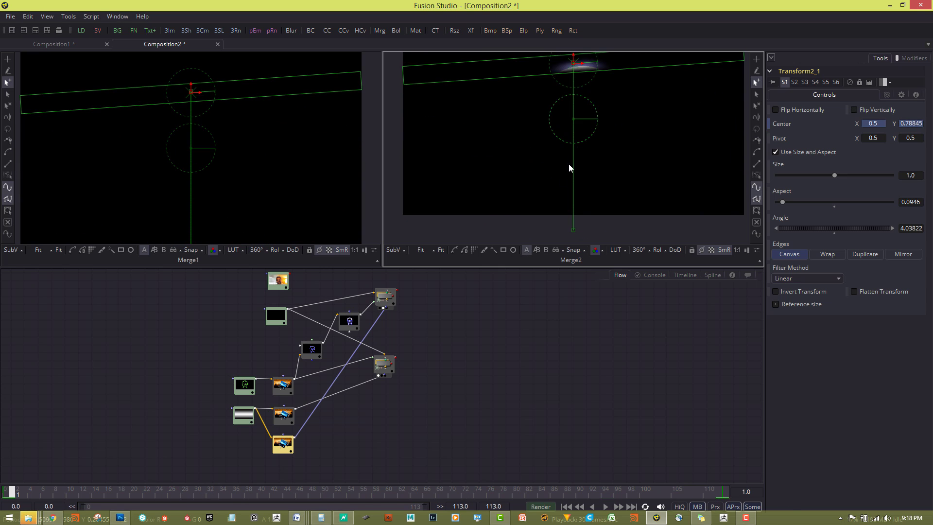
scroll(569, 165, "up", 2)
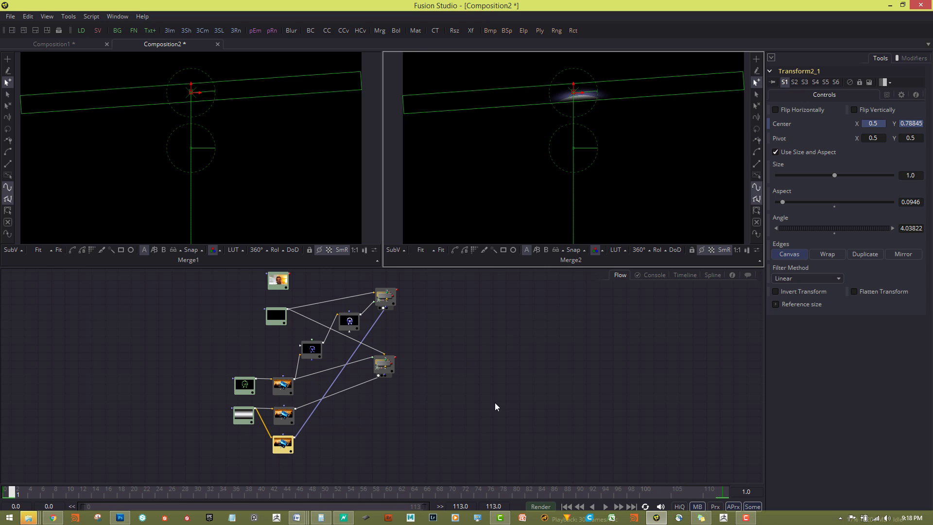
Add a new unconnected merge node in the empty flow area beyond Merge1 and Merge2.
left_click_drag(469, 396, 484, 393)
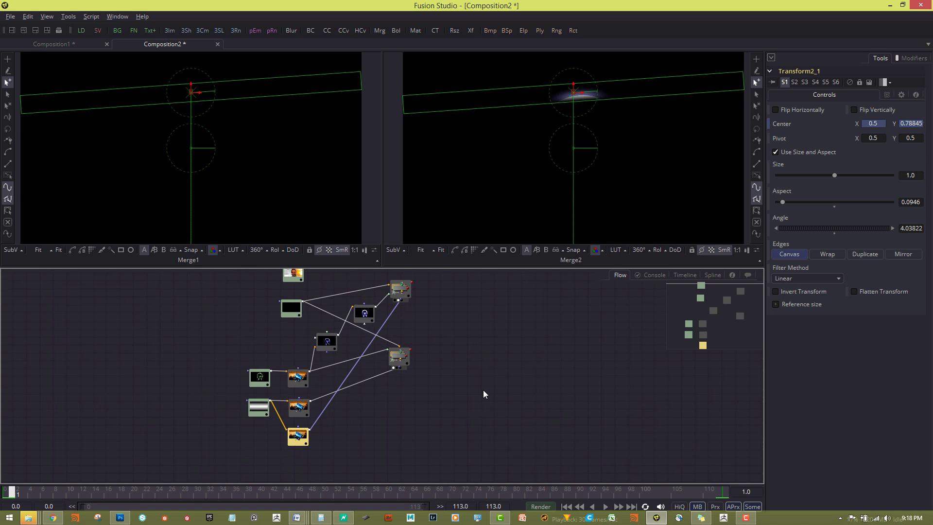
left_click_drag(473, 363, 508, 408)
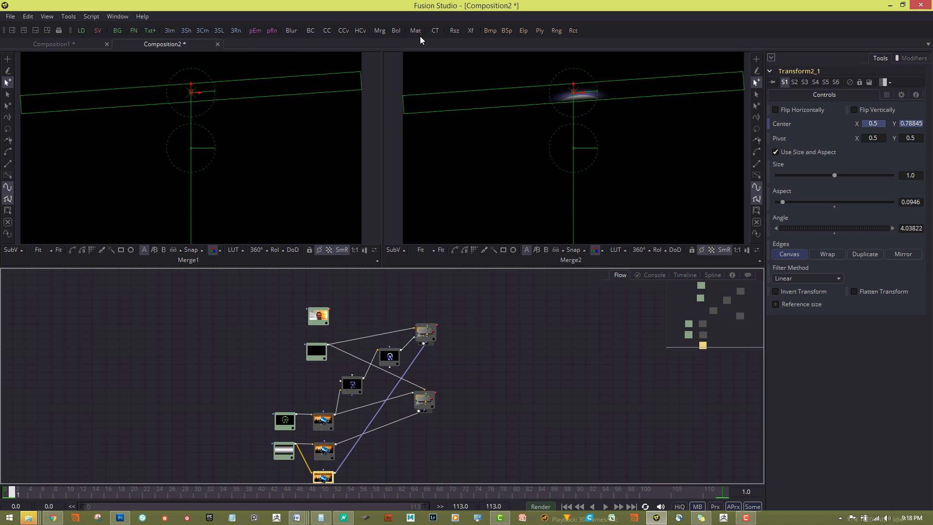
left_click(520, 357)
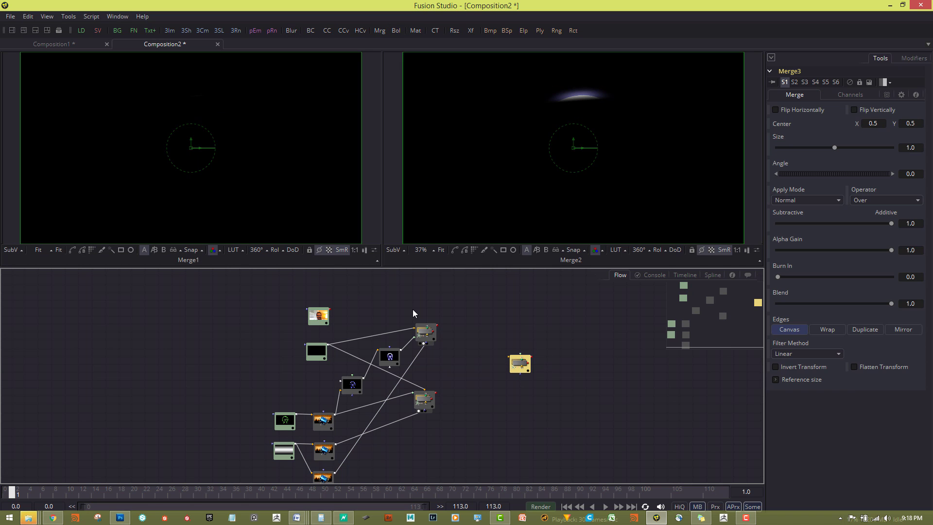
Move the face video loader above the space between Merge2 and Merge3.
left_click_drag(323, 324, 467, 313)
scroll(486, 309, "up", 2)
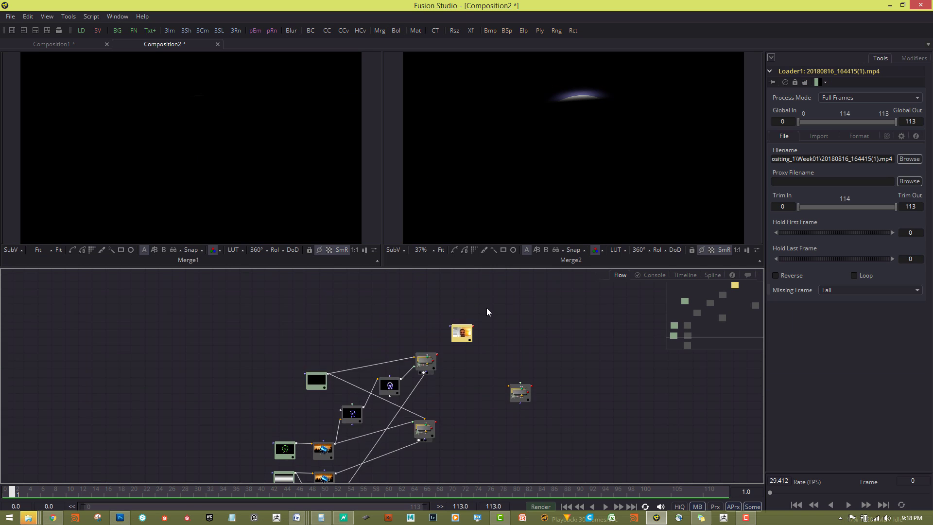
left_click_drag(504, 343, 464, 300)
scroll(478, 333, "up", 2)
scroll(478, 340, "down", 2)
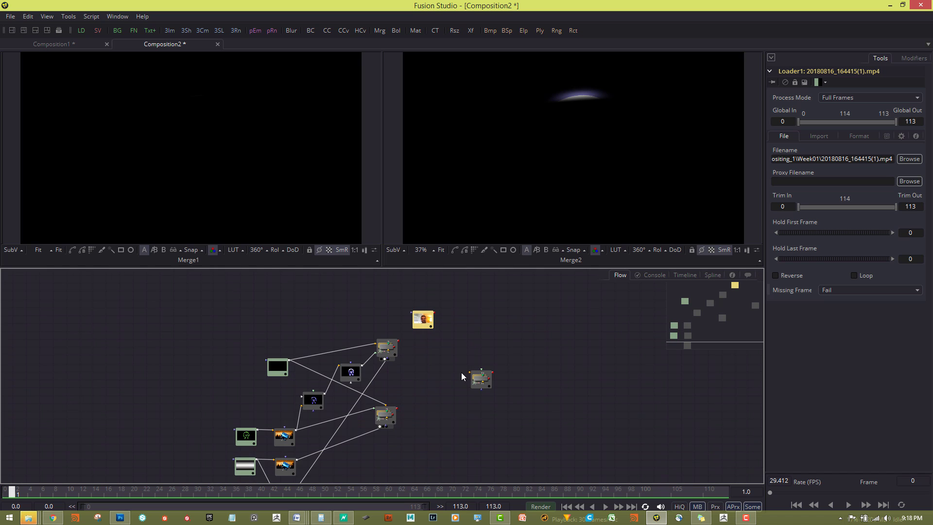
scroll(462, 374, "up", 3)
left_click_drag(395, 356, 397, 343)
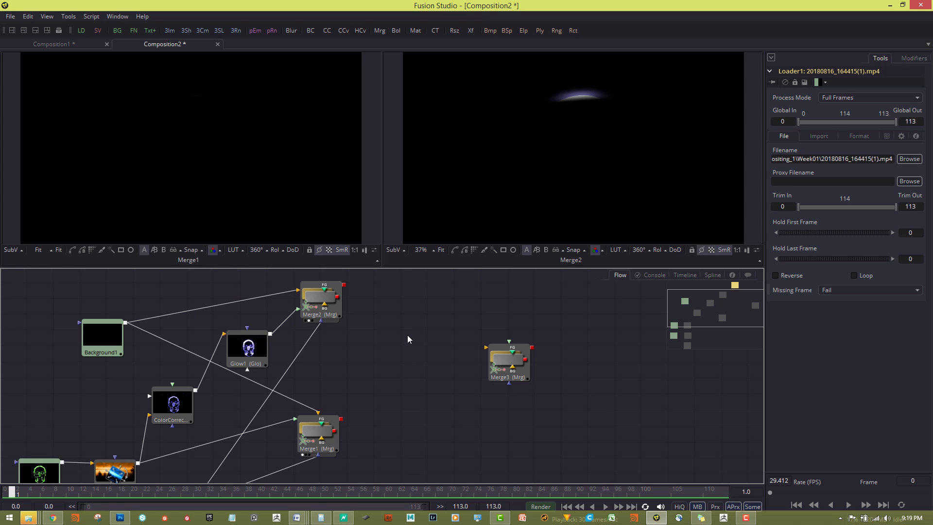
left_click_drag(407, 335, 399, 366)
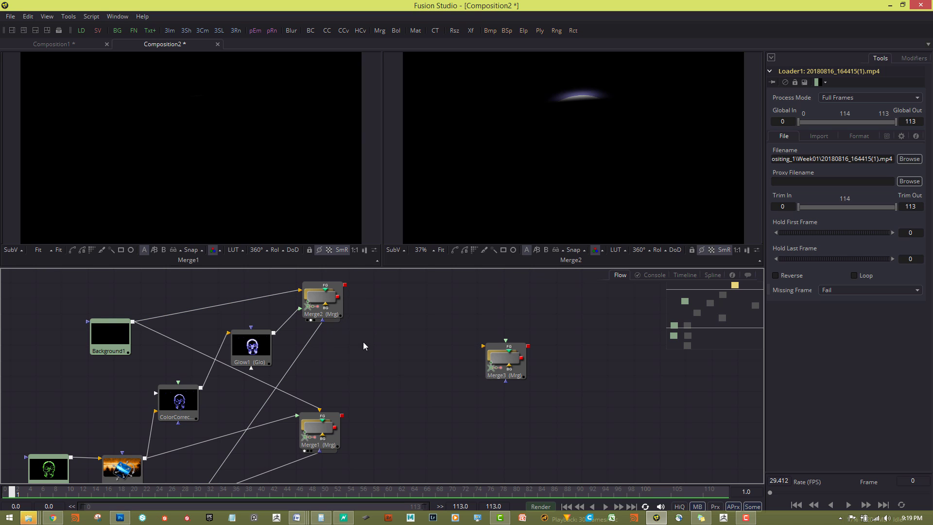
Connect Merge1 to Merge3 as its background and Merge2 as its foreground.
left_click_drag(343, 415, 485, 349)
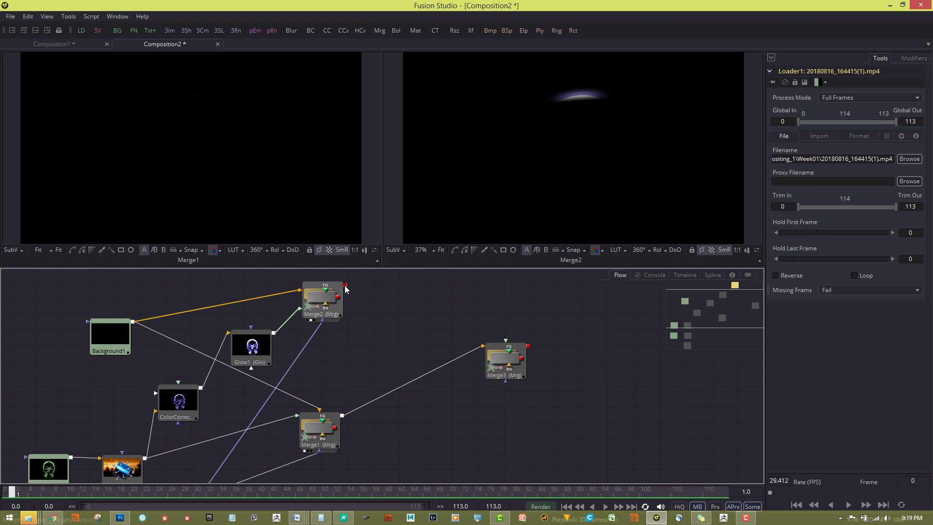
left_click_drag(345, 286, 505, 341)
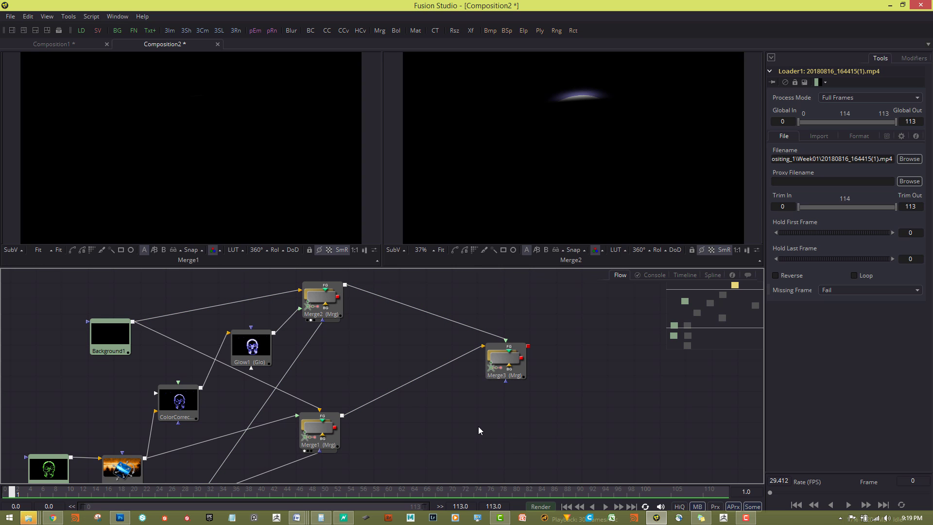
mouse_move(465, 424)
left_mouse_down()
mouse_move(440, 376)
mouse_move(452, 422)
left_mouse_up()
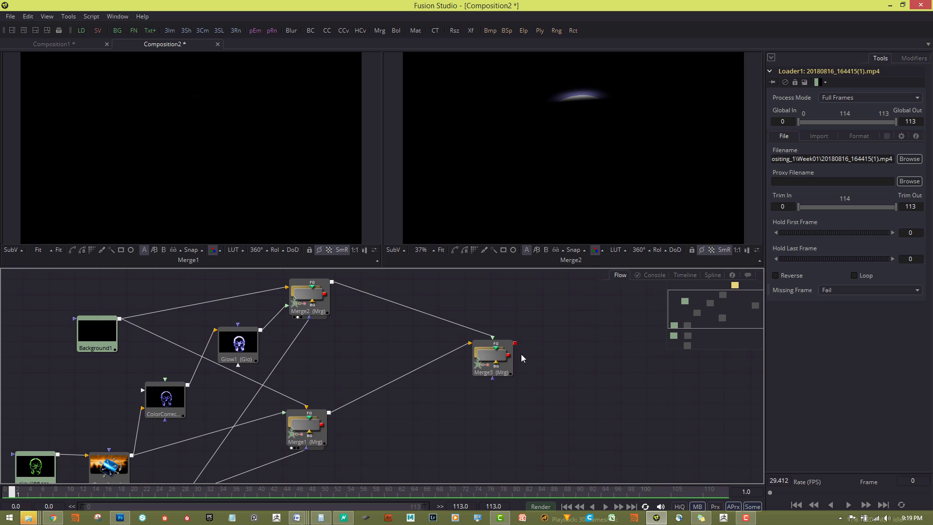
Show Merge3 in both viewers and play the animation to check the combined skulls.
left_click(491, 357)
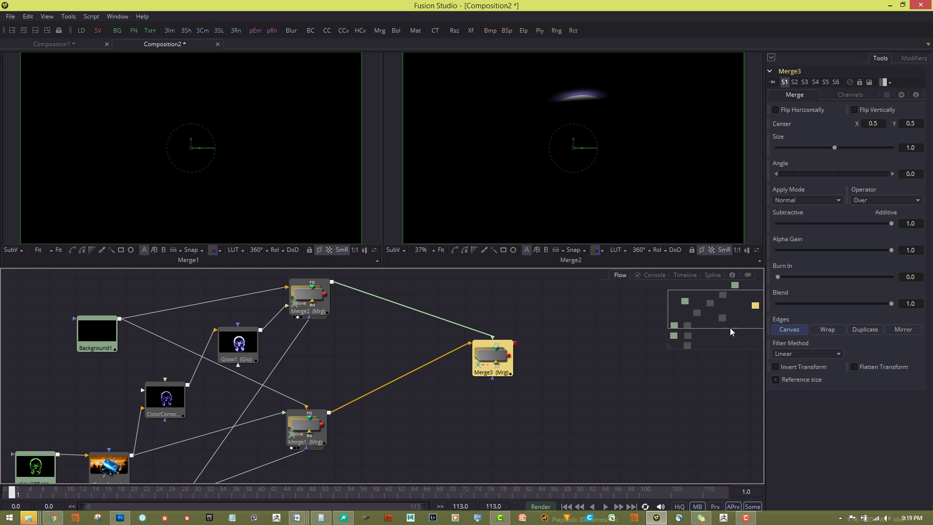
key("1")
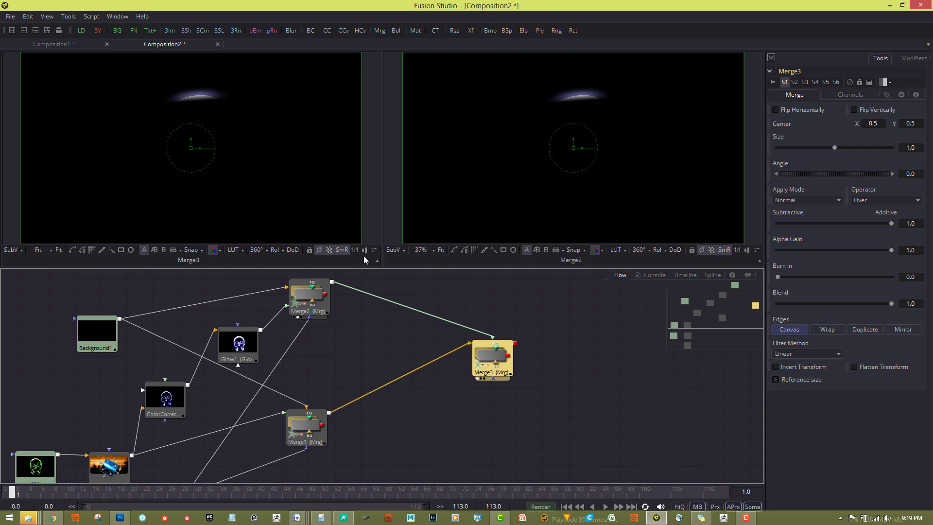
key("2")
left_click(605, 507)
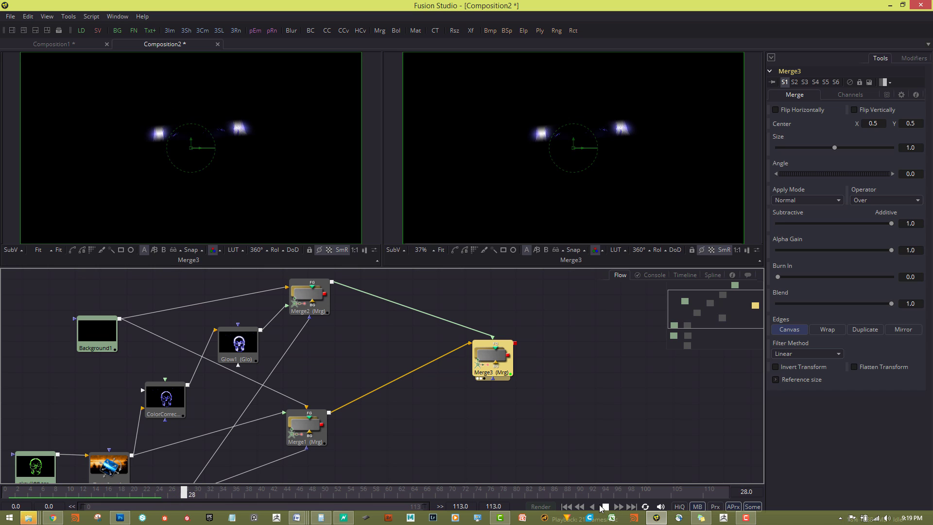
left_click(605, 507)
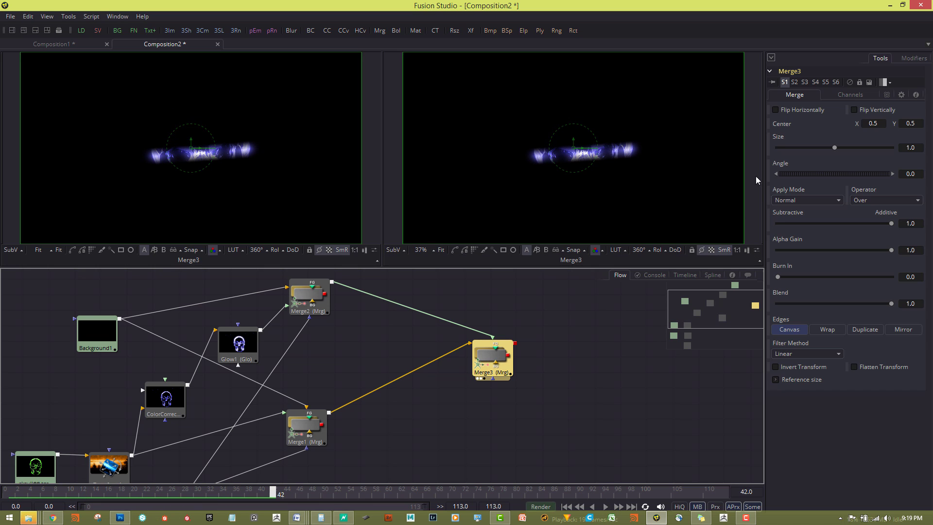
Try the Overlay and Soft Light apply modes on Merge3.
left_click(839, 200)
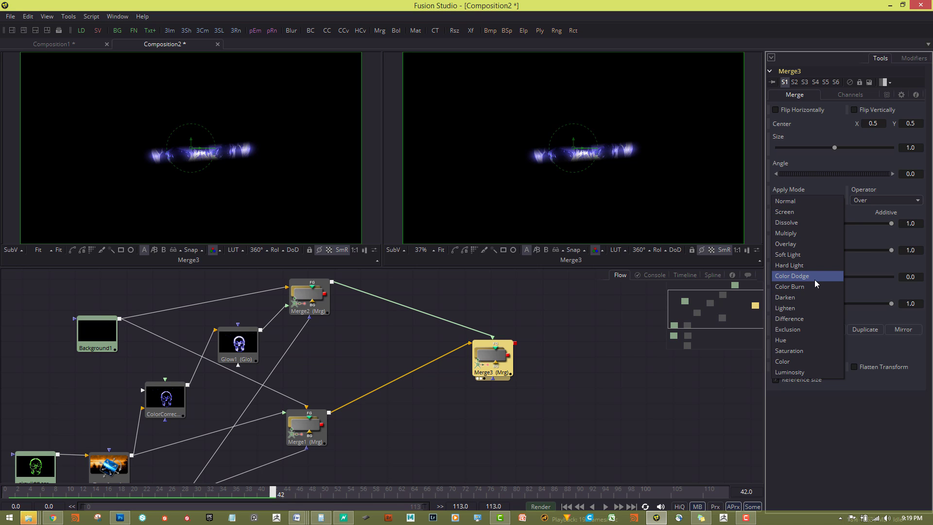
left_click(815, 244)
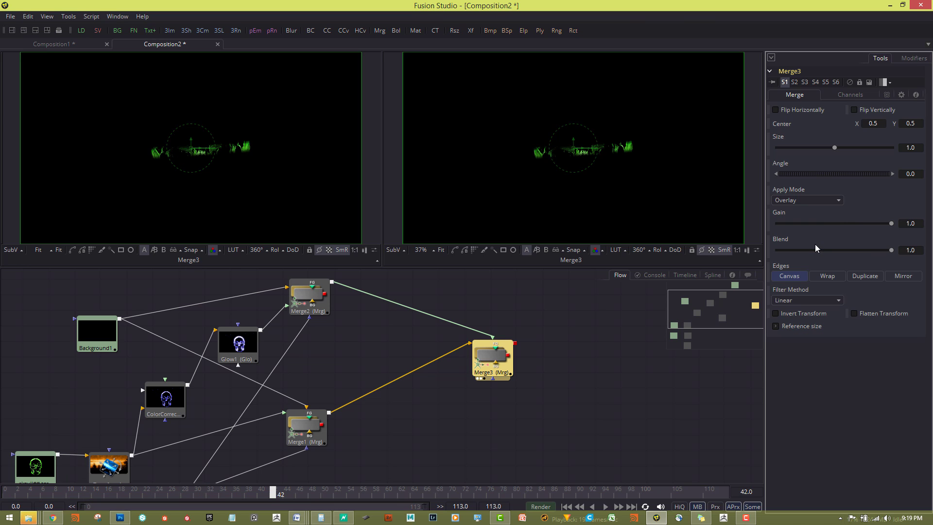
left_click(810, 198)
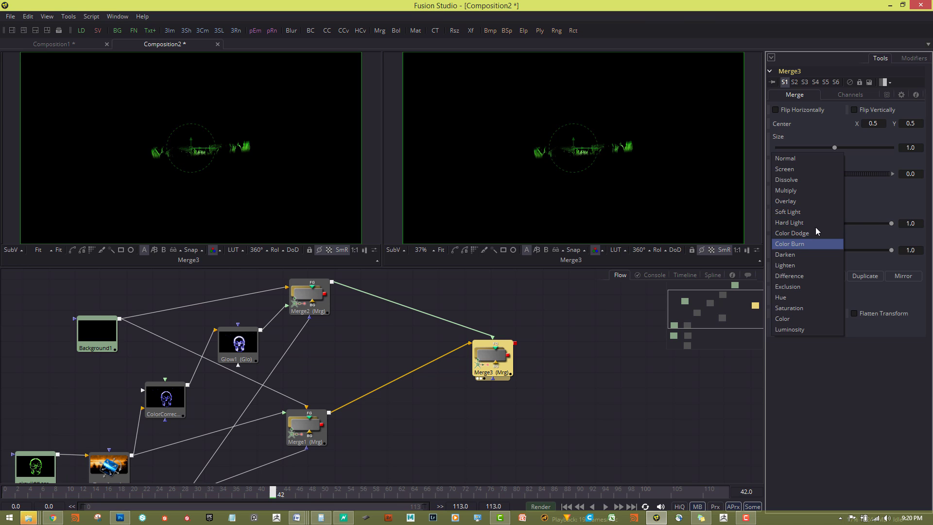
left_click(817, 209)
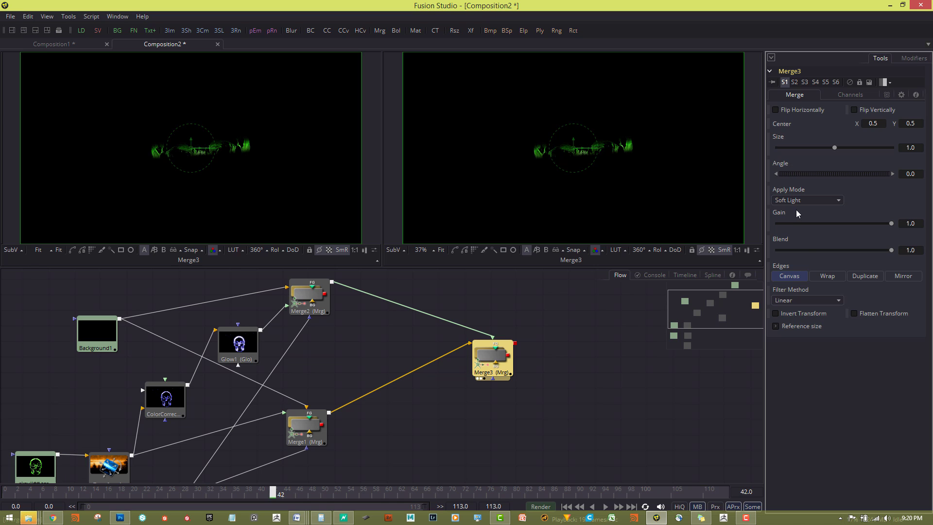
Set the apply mode of Merge3 to Lighten.
left_click(798, 201)
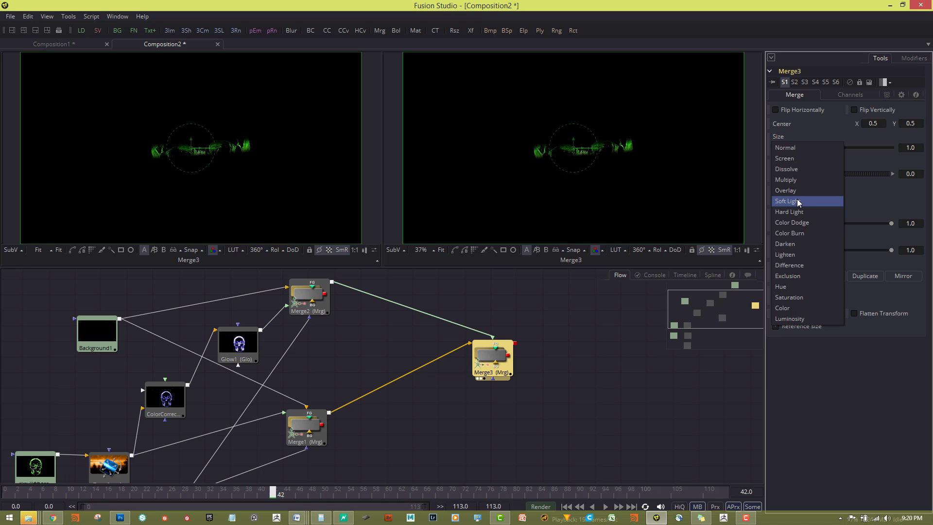
left_click(808, 255)
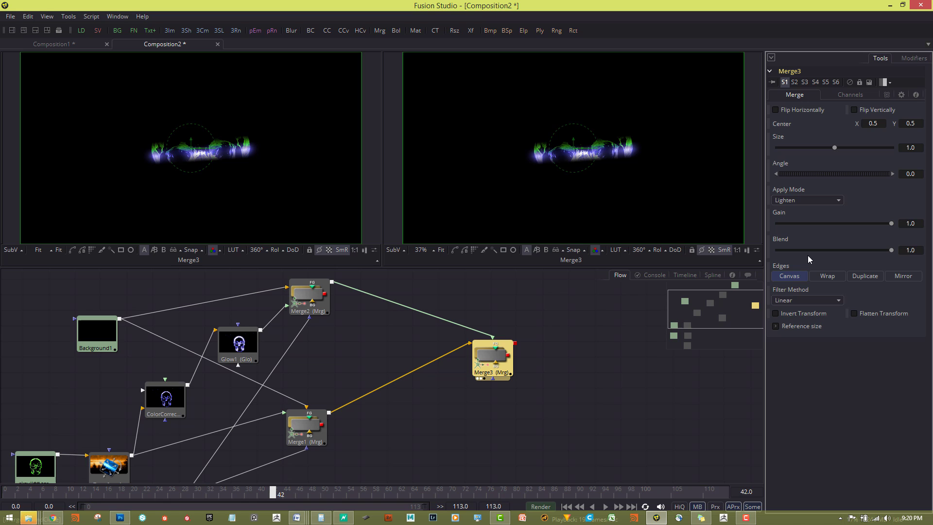
left_click(813, 205)
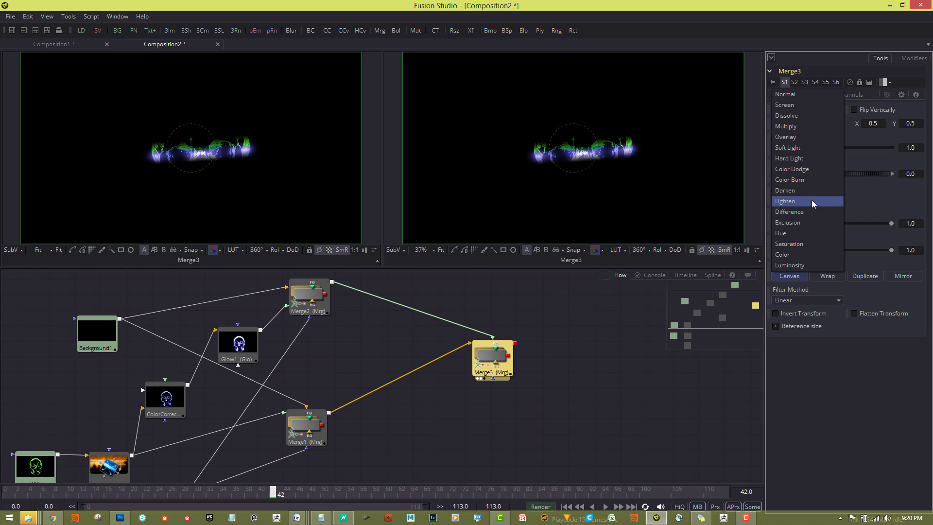
left_click(811, 204)
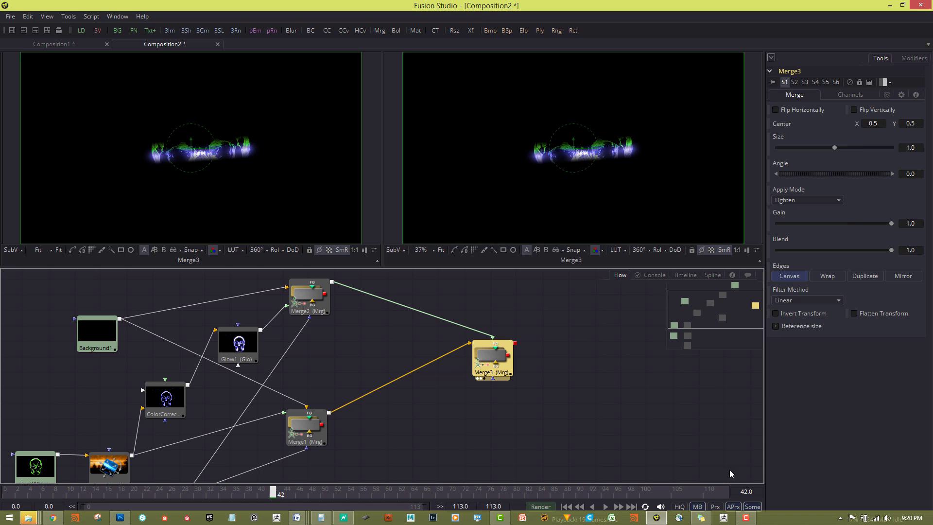
Play the combined green and blue reveal, and move Merge3 closer to Merge1 and Merge2.
left_click(605, 507)
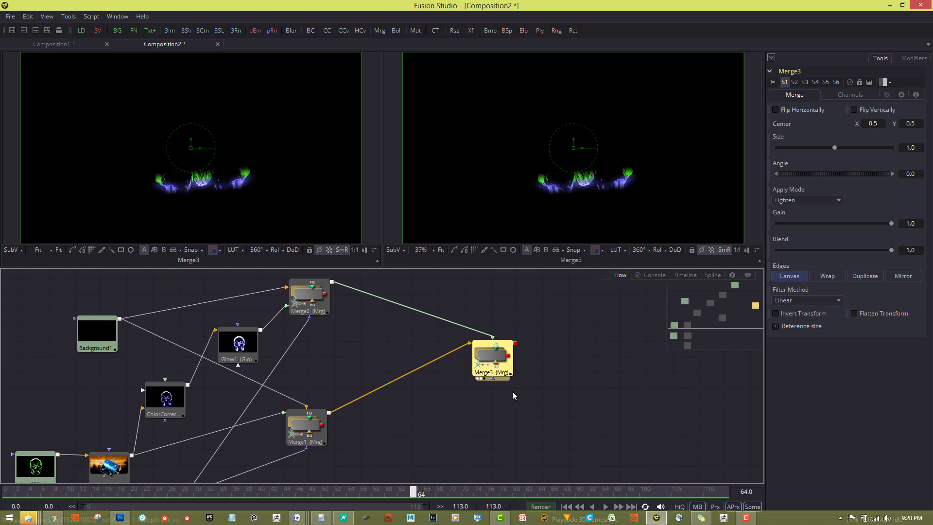
left_click_drag(496, 365, 415, 367)
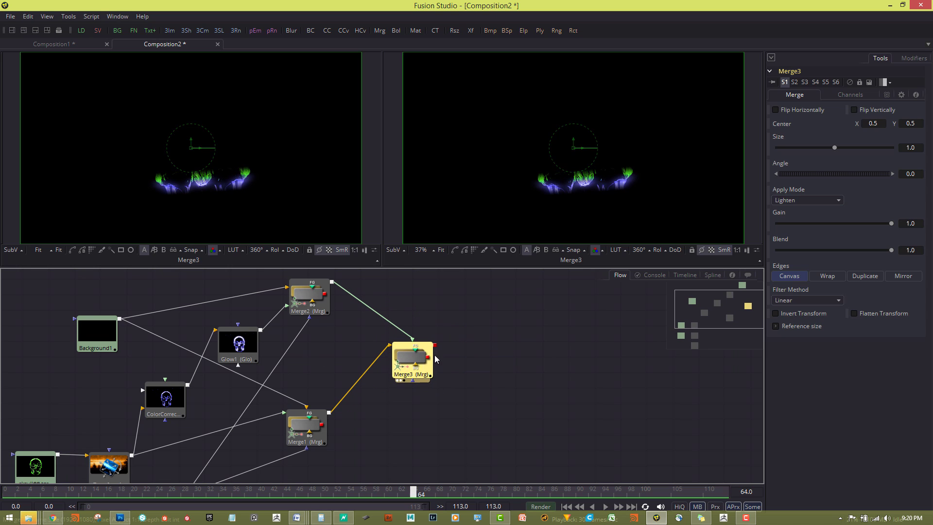
Line up the gradient loader, the green skull loader and Background1 in one column at the start of the flow.
left_click_drag(485, 410, 506, 364)
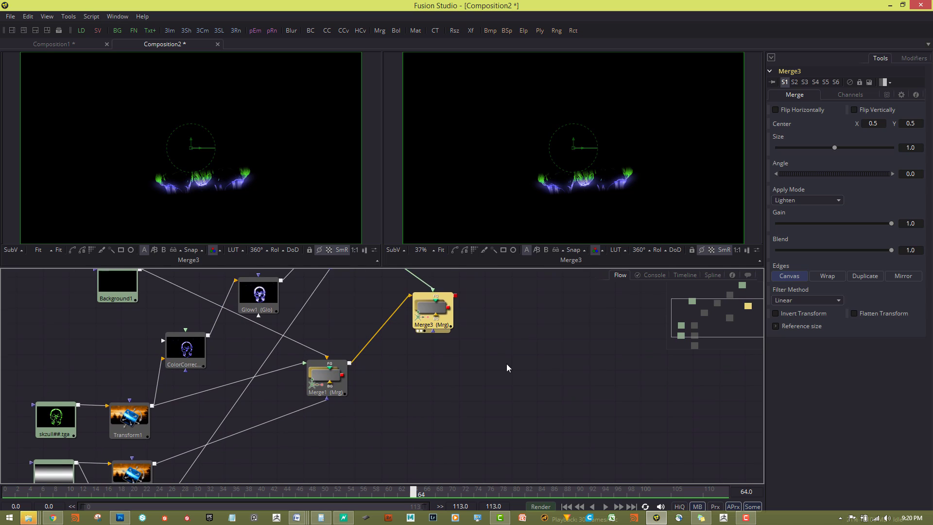
scroll(506, 363, "down", 1)
scroll(500, 365, "up", 2)
scroll(497, 365, "down", 2)
left_click_drag(506, 402, 425, 355)
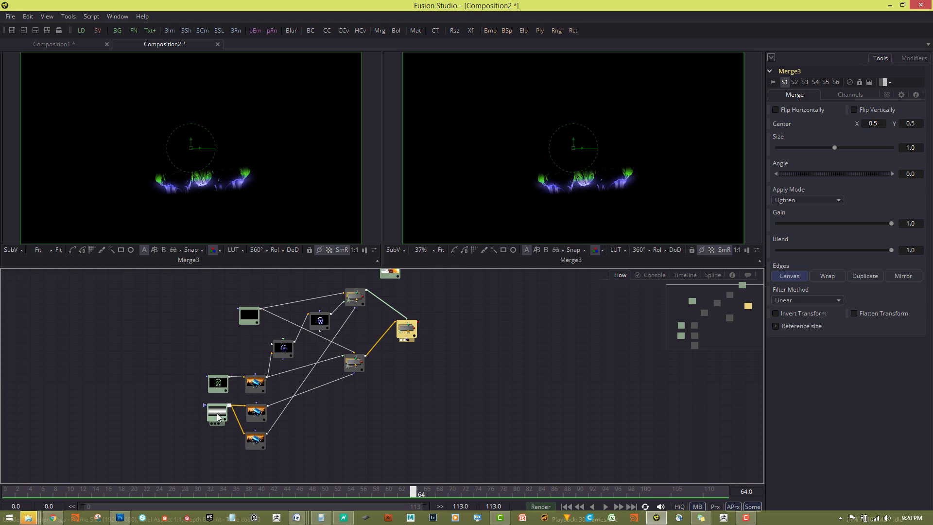
left_click_drag(217, 417, 214, 433)
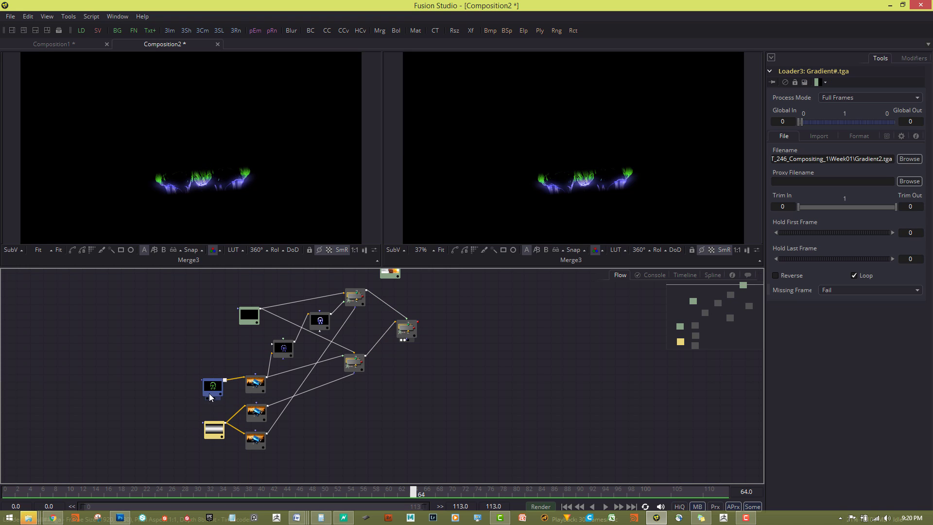
left_click(211, 394)
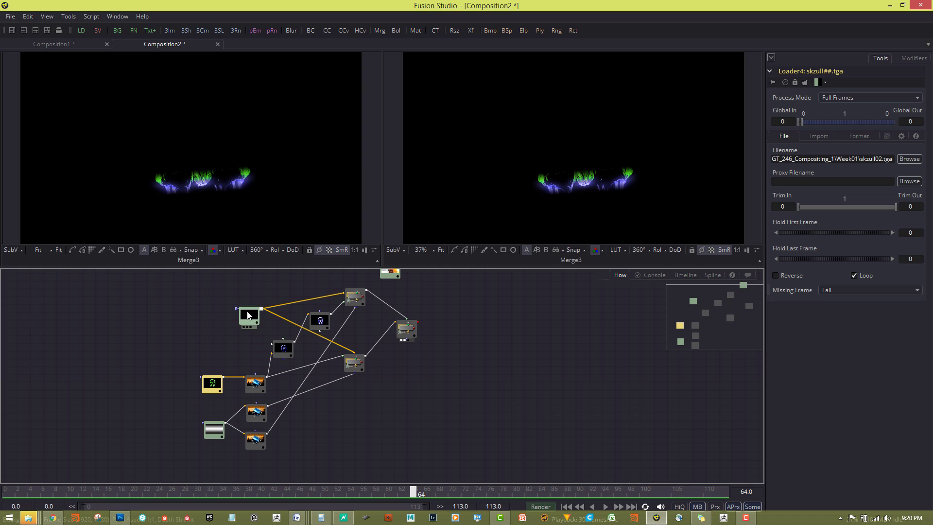
left_click_drag(247, 315, 211, 318)
scroll(354, 354, "up", 2)
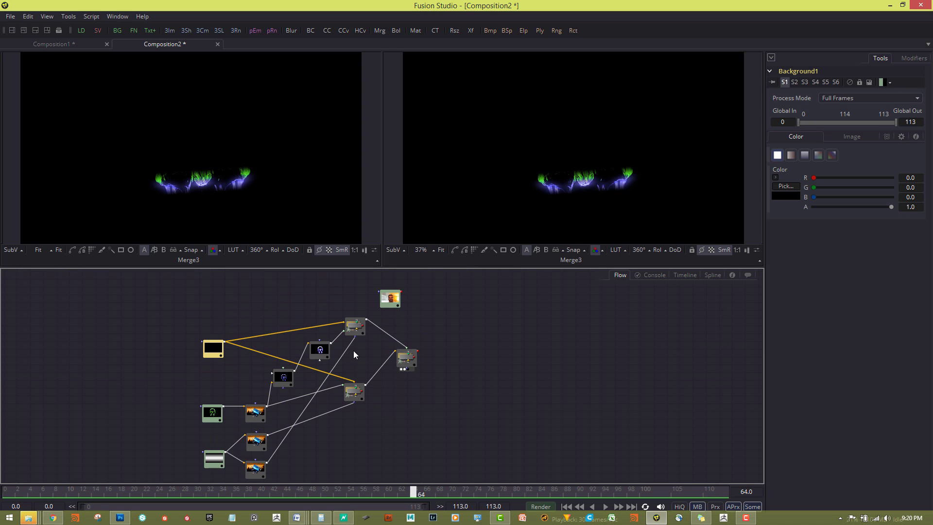
Review the settings of Merge3, Merge1, ColorCorrector1 and Glow1 in turn.
scroll(355, 355, "down", 2)
left_click(407, 331)
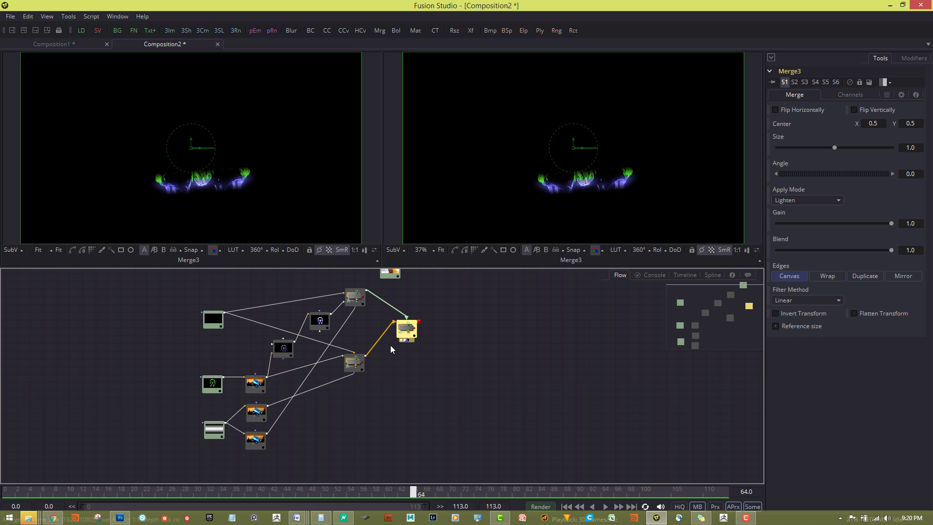
left_click(354, 362)
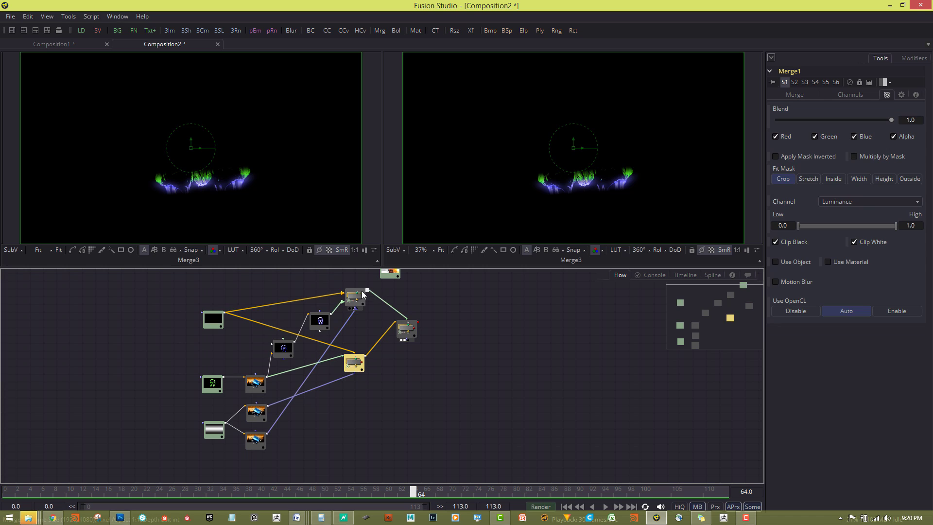
left_click(287, 351)
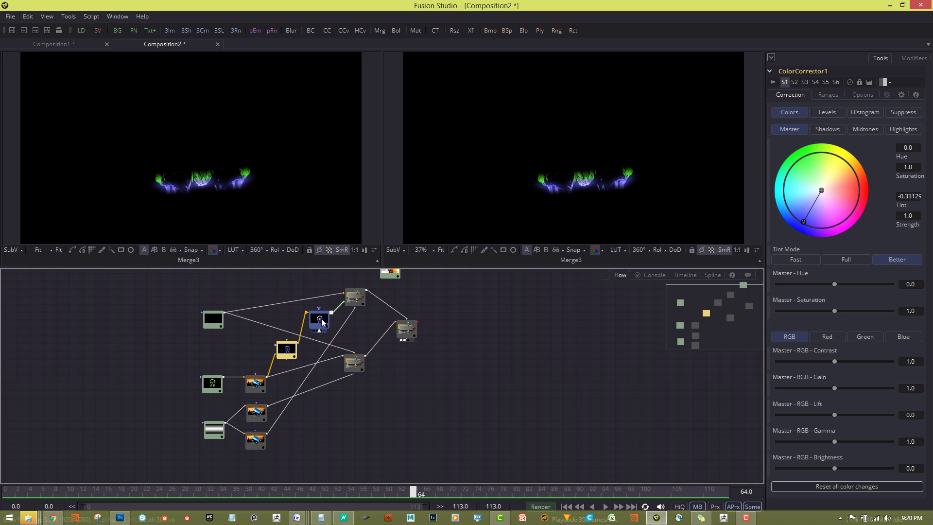
left_click(322, 321)
scroll(459, 340, "up", 2)
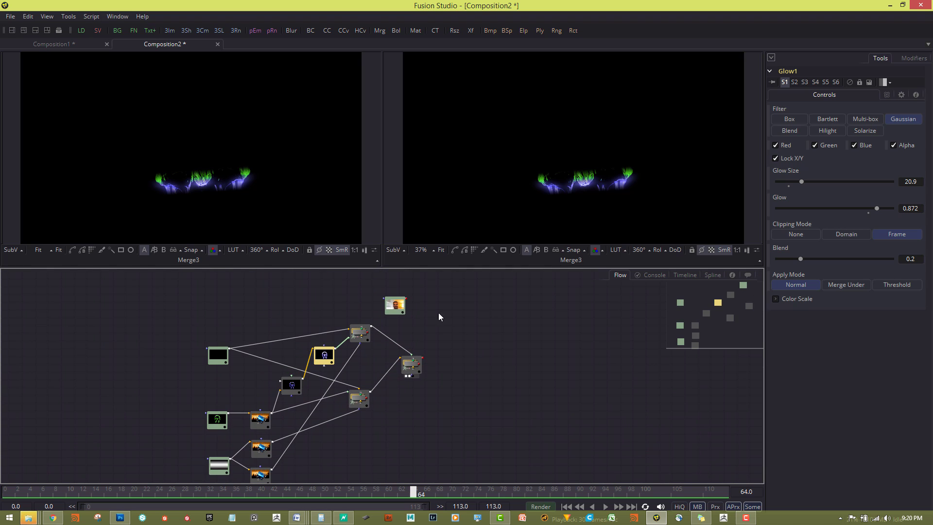
Place the face video loader at the head of the source node column and nudge Background1 into line beneath it.
left_click_drag(397, 304, 222, 300)
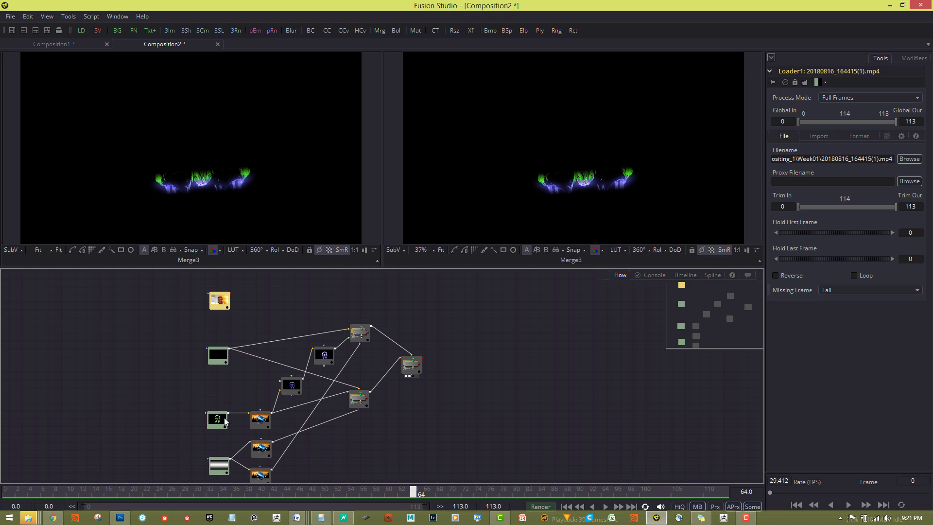
mouse_move(222, 358)
left_mouse_down()
mouse_move(264, 356)
mouse_move(222, 362)
left_mouse_up()
left_click(222, 362)
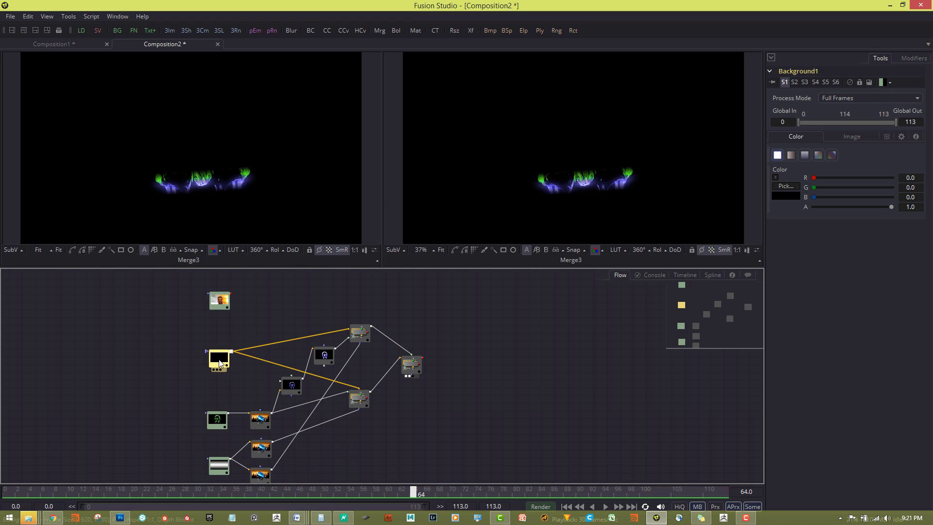
left_click_drag(221, 364, 219, 359)
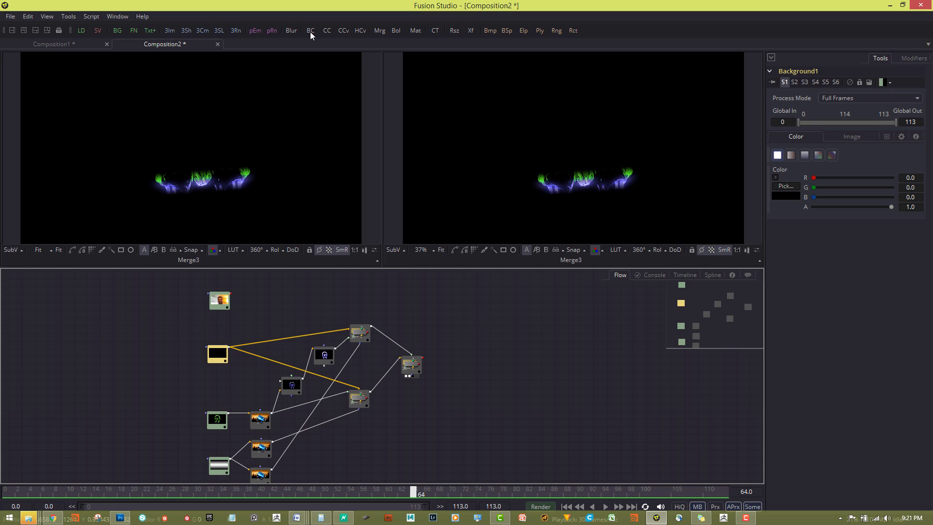
Add a new Merge after Merge3, with the face video as background and the Merge3 output as foreground.
left_click_drag(380, 30, 495, 363)
left_click_drag(232, 299, 491, 363)
mouse_move(224, 302)
left_mouse_down()
mouse_move(225, 280)
mouse_move(221, 299)
left_mouse_up()
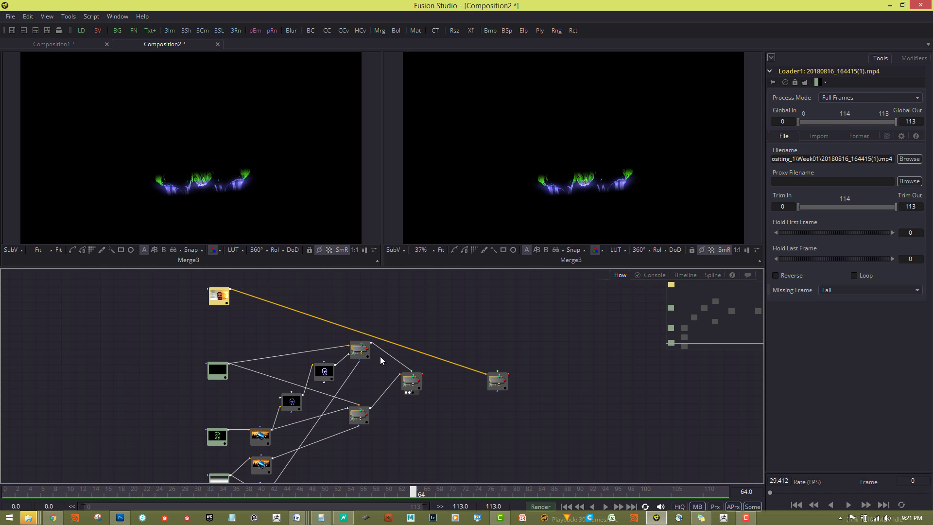
left_click_drag(421, 379, 493, 382)
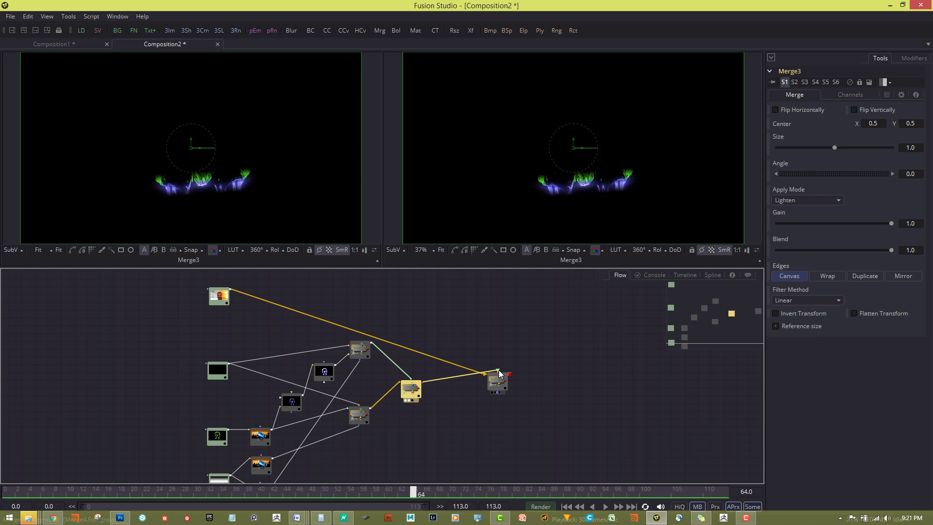
left_click(499, 383)
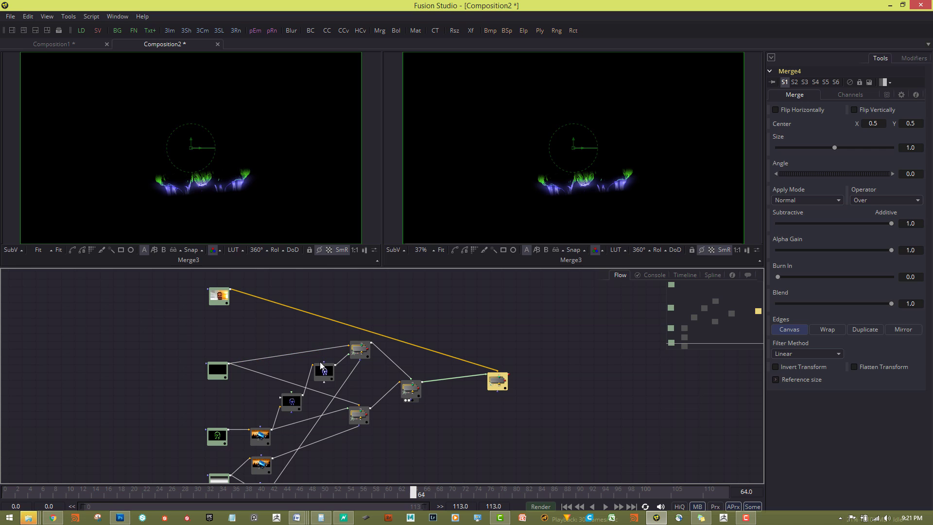
Show Merge4 in the second viewer and set its apply mode to Lighten.
key("2")
left_click(802, 200)
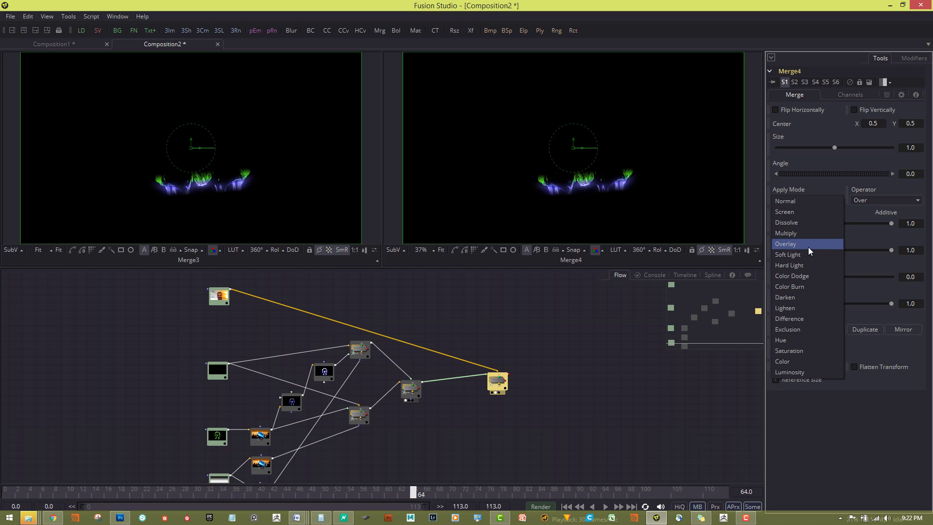
left_click(808, 305)
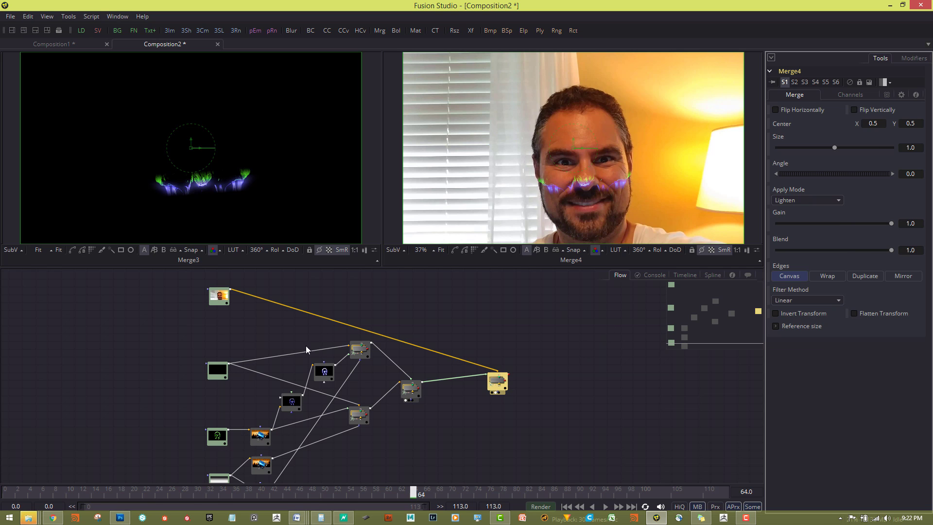
Play the animation from the first frame to check the skull reveal over the face video, and stop playback.
left_click(567, 506)
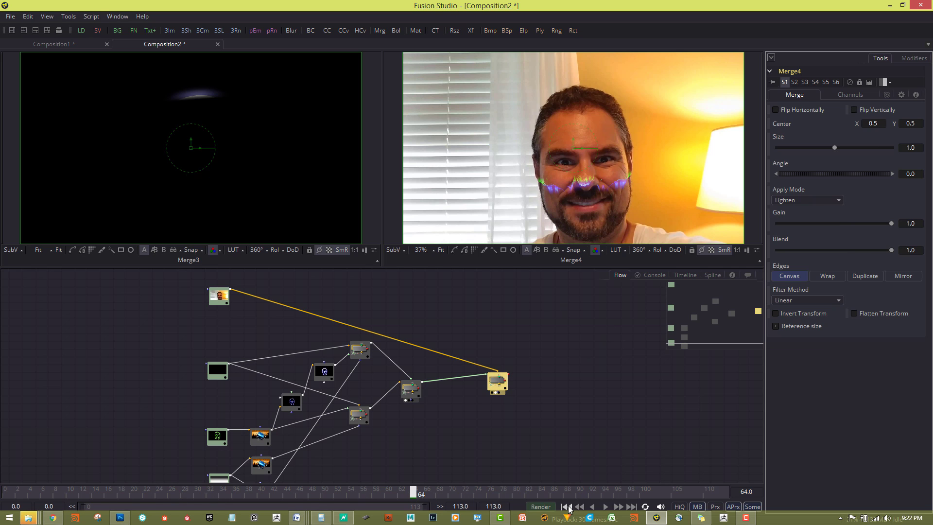
left_click(606, 507)
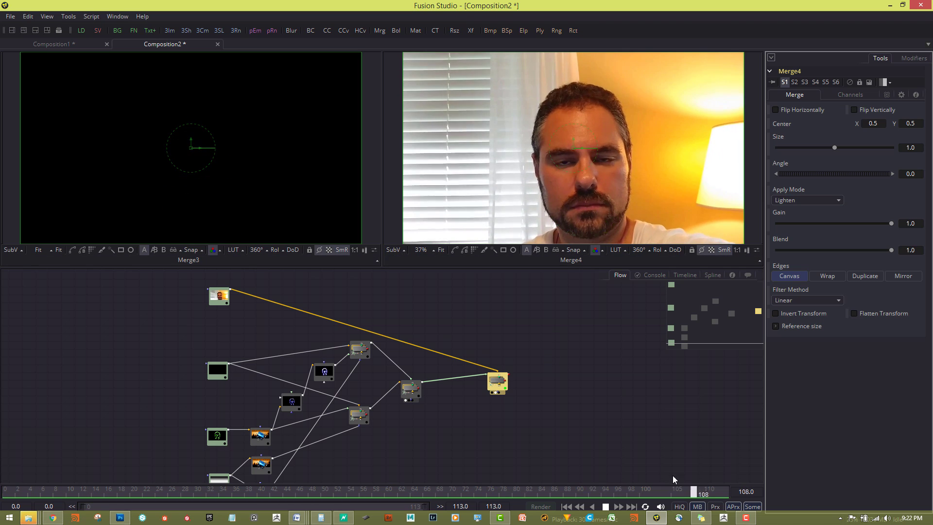
left_click(606, 506)
Move Merge4 closer to Merge3, placing it just above that node in the flow.
left_click_drag(490, 446, 497, 412)
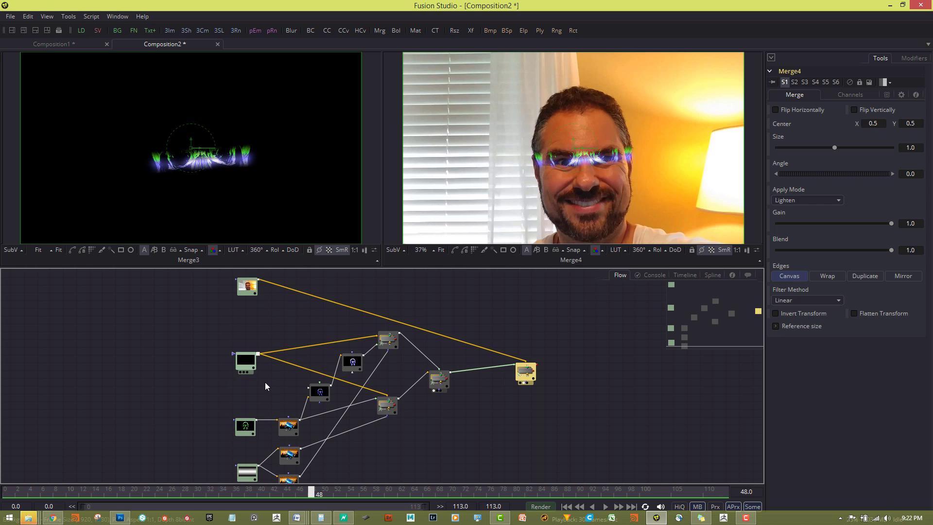
left_click_drag(631, 414, 637, 366)
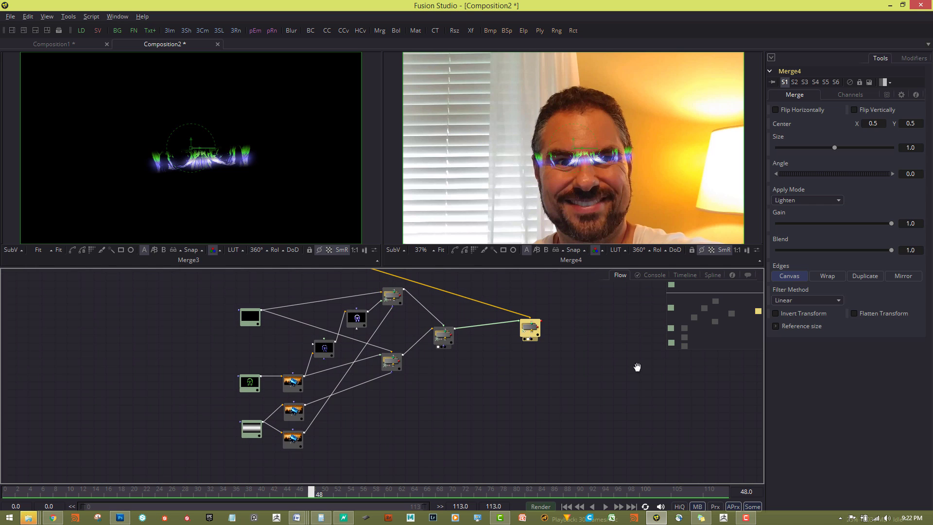
scroll(496, 408, "up", 3)
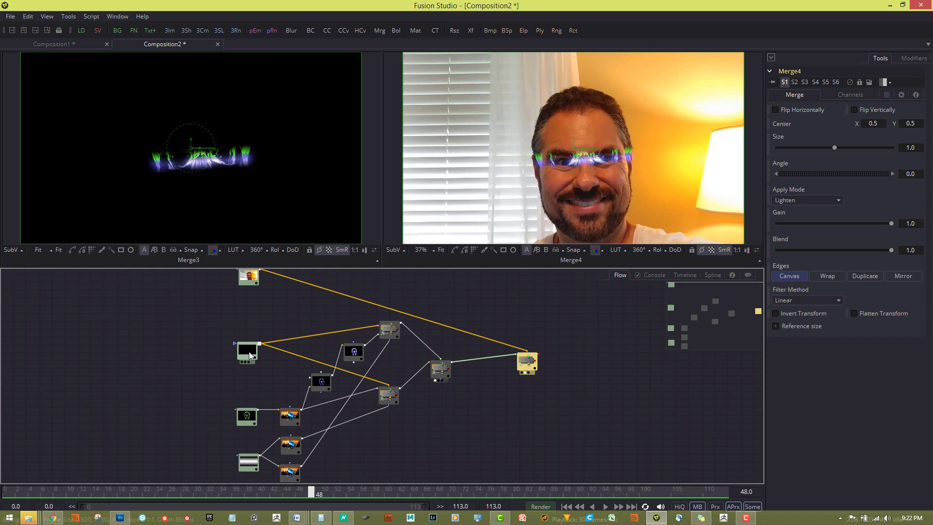
left_click_drag(666, 376, 658, 415)
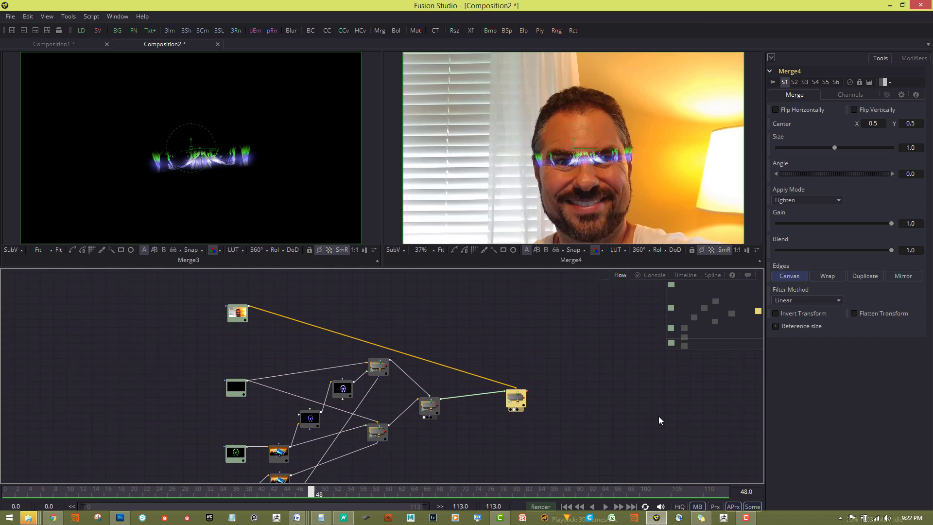
left_click_drag(527, 403, 470, 364)
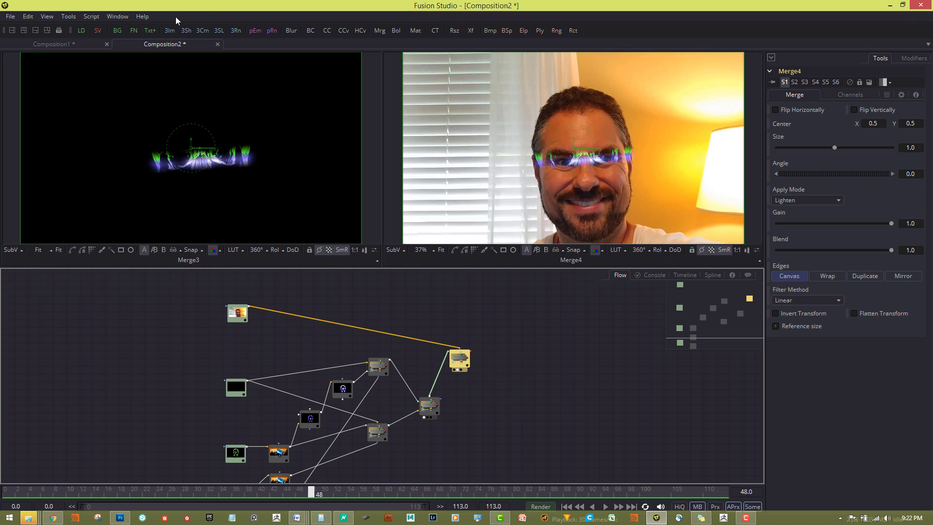
Add a Saver after Merge4, turn off Gather Sequences for its output file and choose QuickTime Movies as the file type.
left_click_drag(96, 30, 533, 371)
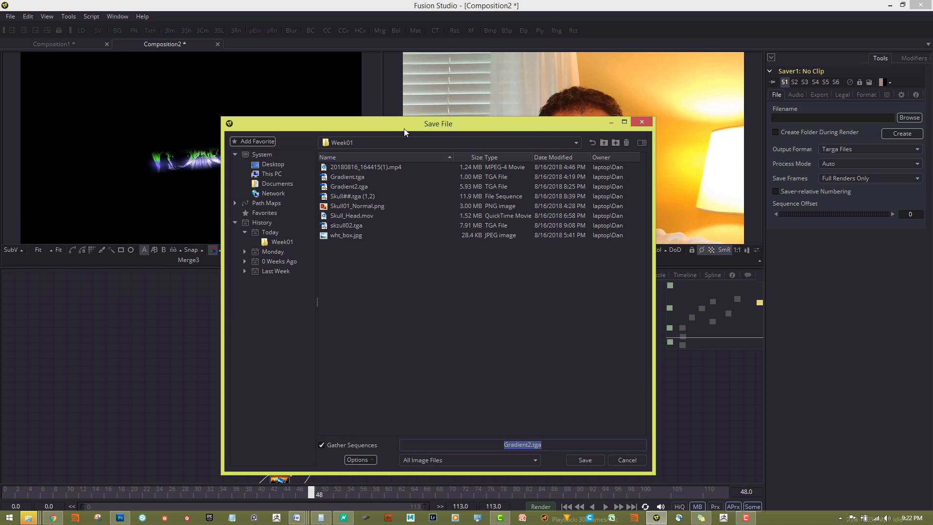
left_click_drag(404, 128, 397, 116)
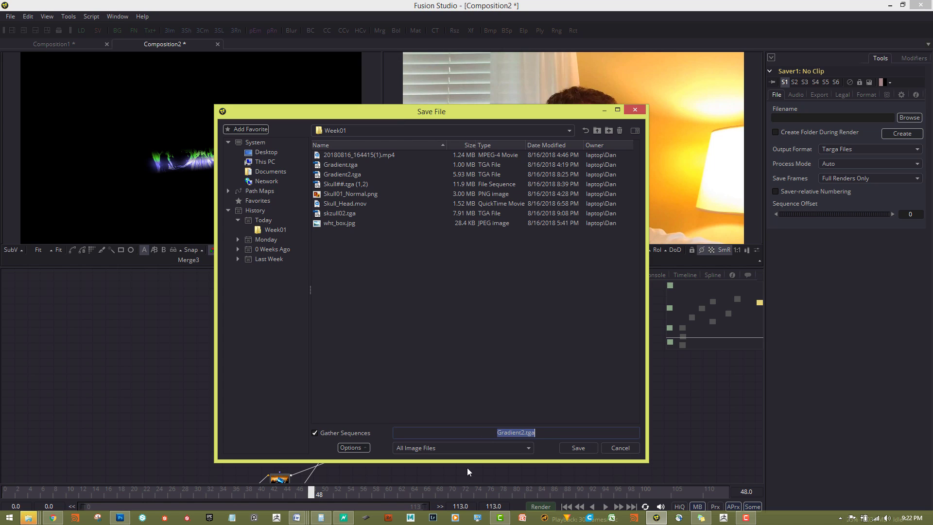
left_click(315, 433)
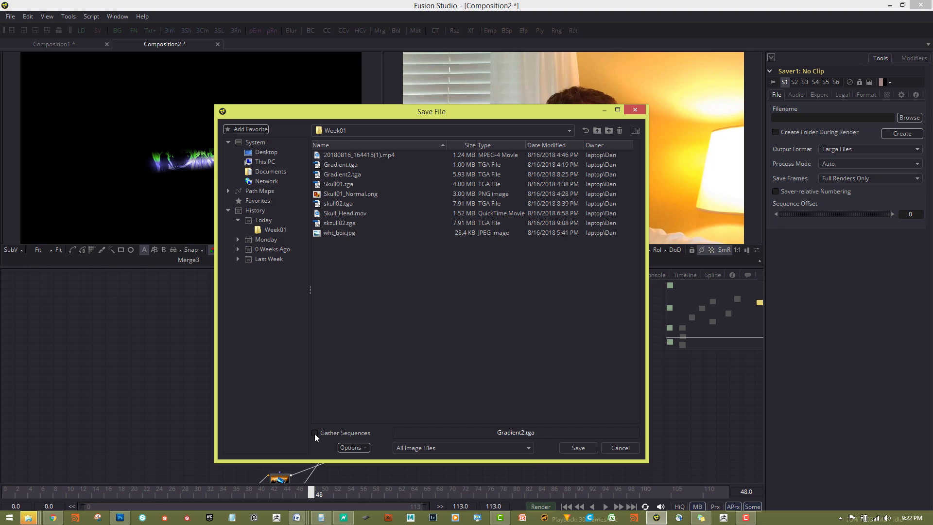
left_click(483, 452)
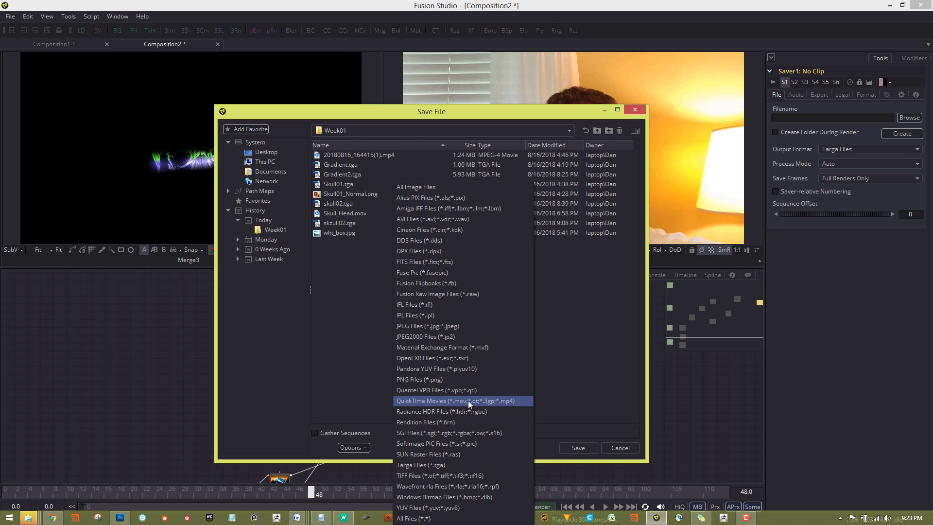
left_click(444, 403)
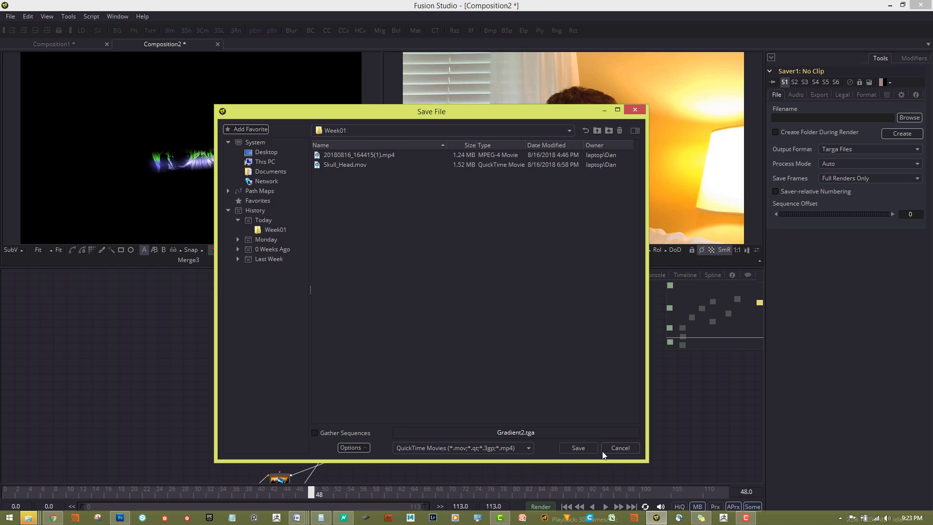
Save the Saver's output file as Skull_Head2.mov in the Week01 folder and connect the Merge4 output to the Saver.
left_click(507, 433)
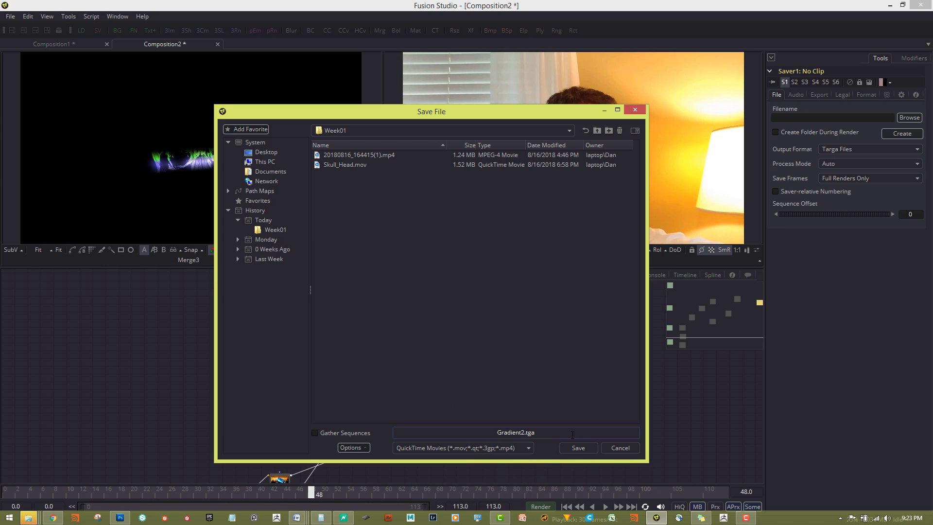
left_click_drag(573, 435, 407, 427)
left_click(339, 166)
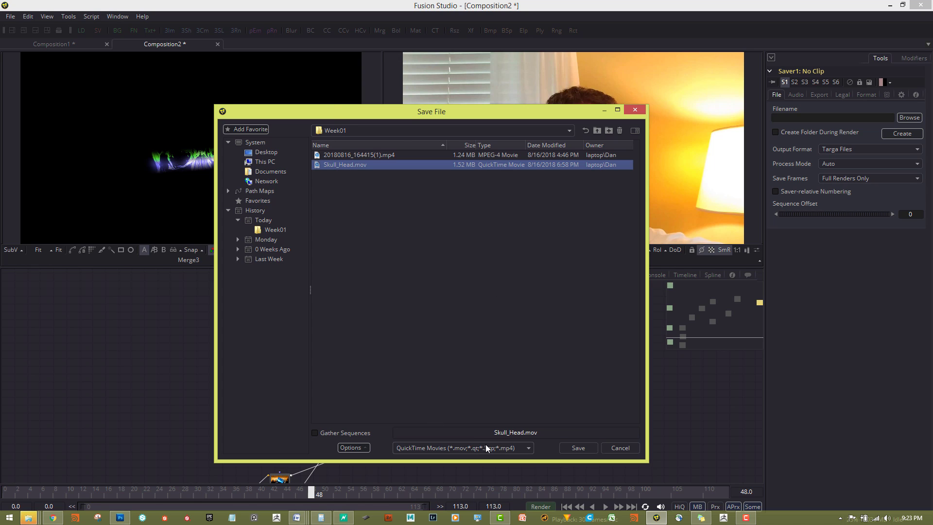
left_click(496, 433)
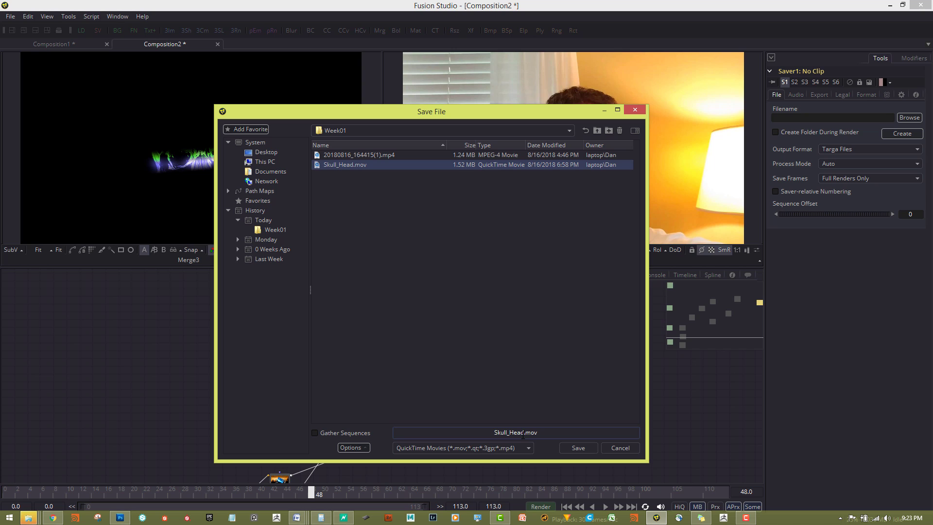
type("2")
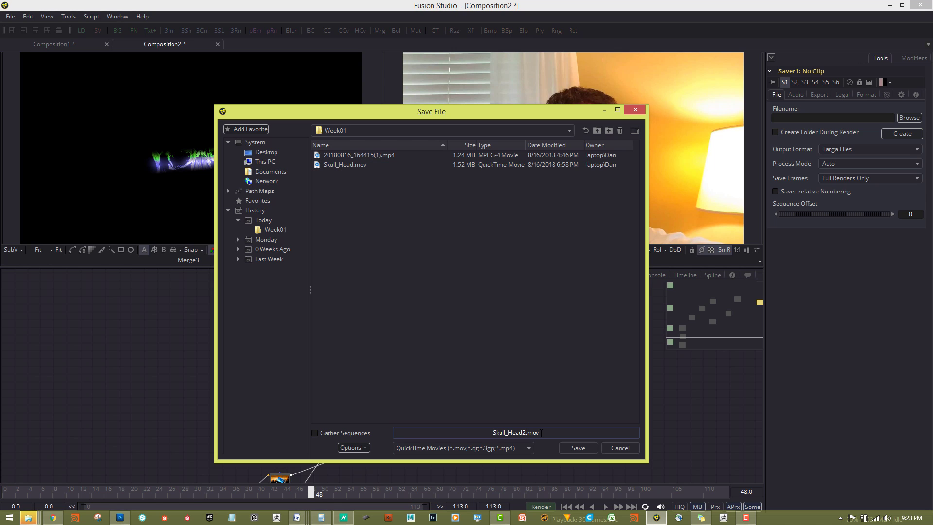
left_click(584, 448)
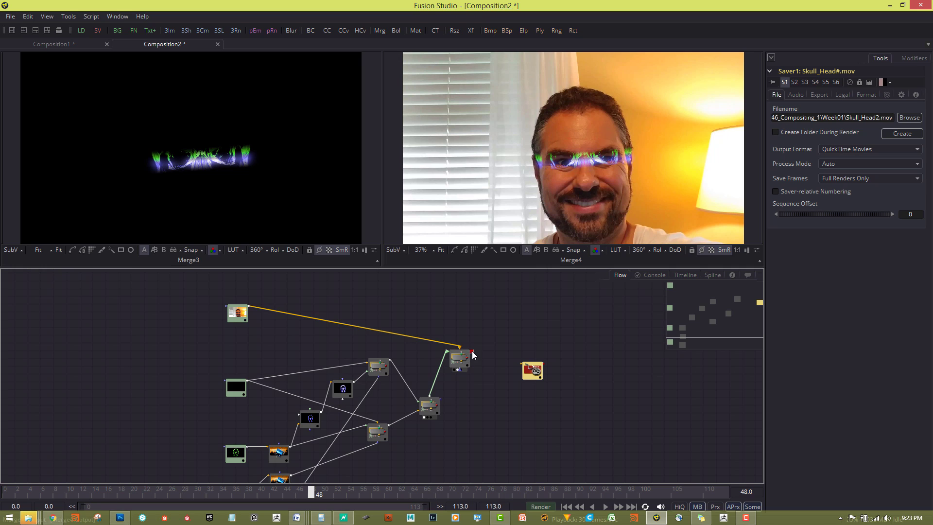
left_click_drag(470, 351, 508, 358)
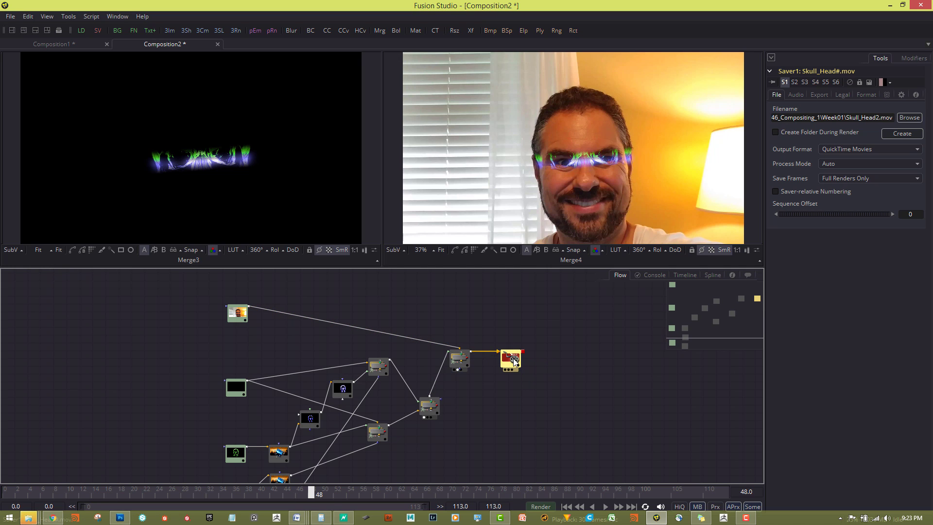
Review the Saver's audio, export, legal and format settings, and choose H.264 as the QuickTime compression.
left_click(797, 94)
left_click(816, 95)
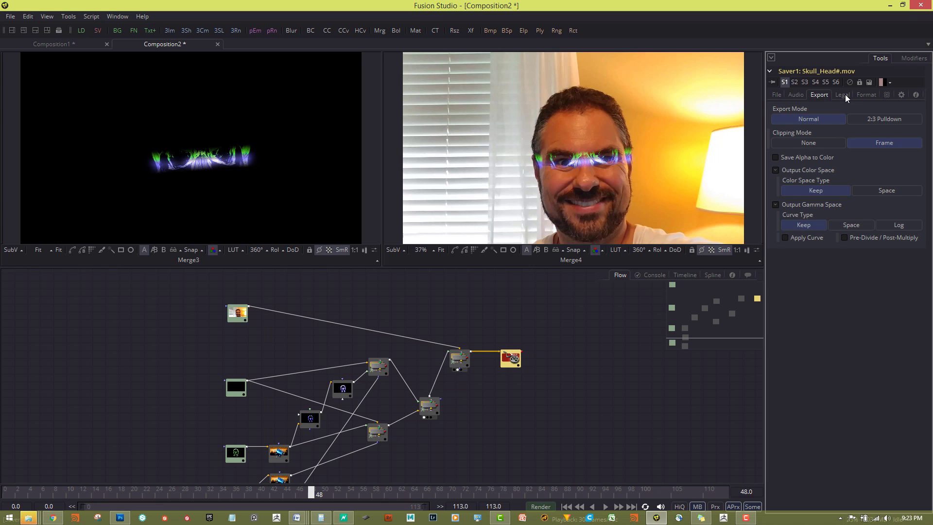
left_click(844, 96)
left_click(864, 95)
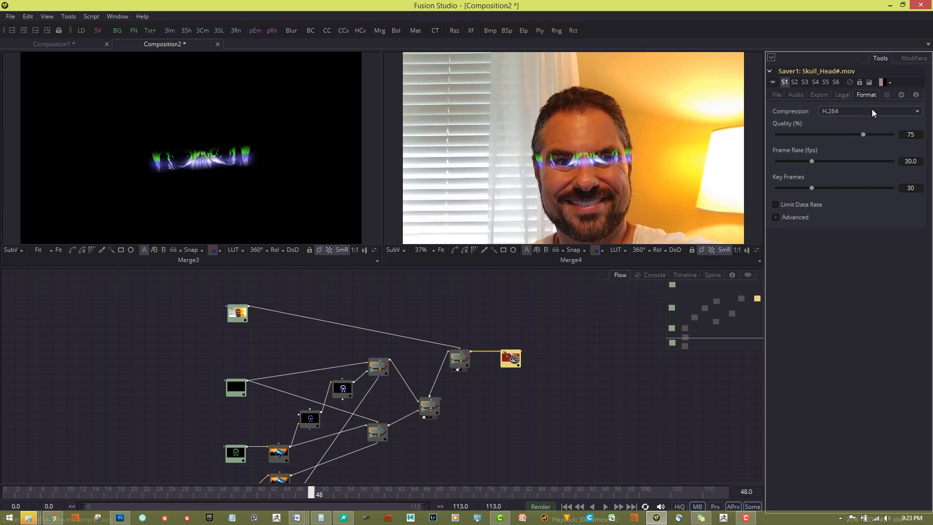
left_click(909, 110)
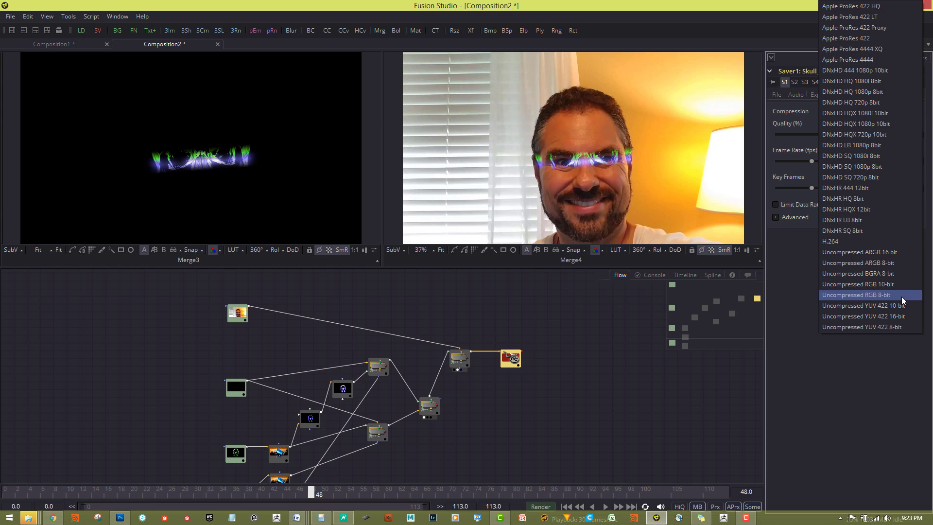
left_click(867, 241)
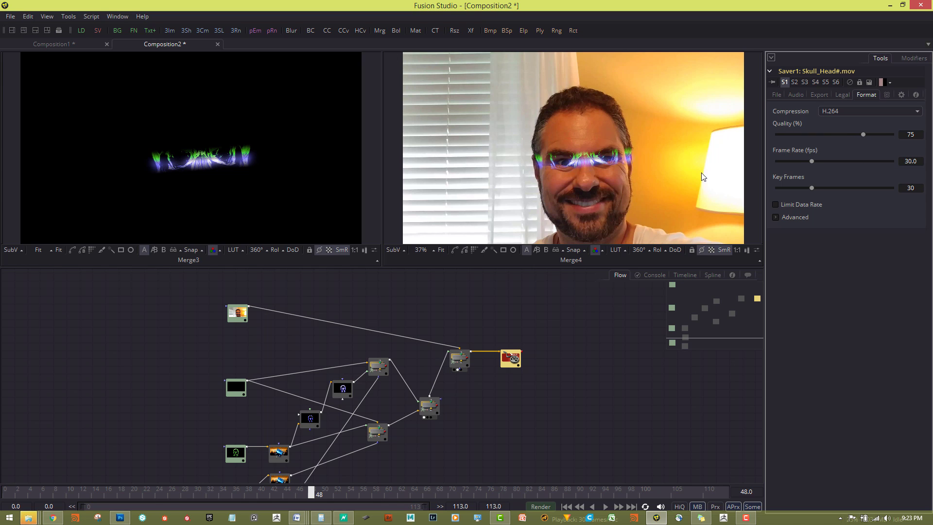
left_click(777, 95)
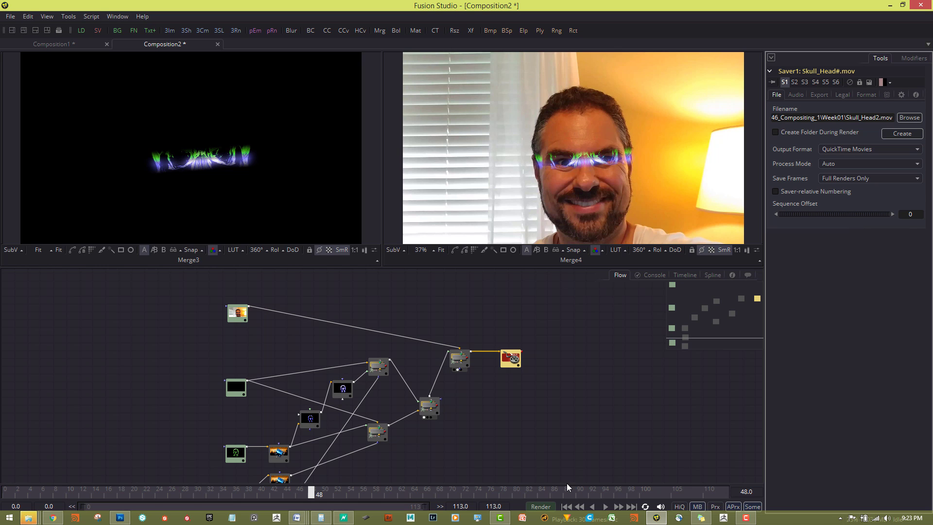
Render frames 0 to 113 at full size with the Final configuration, and dismiss the completion message.
left_click(543, 507)
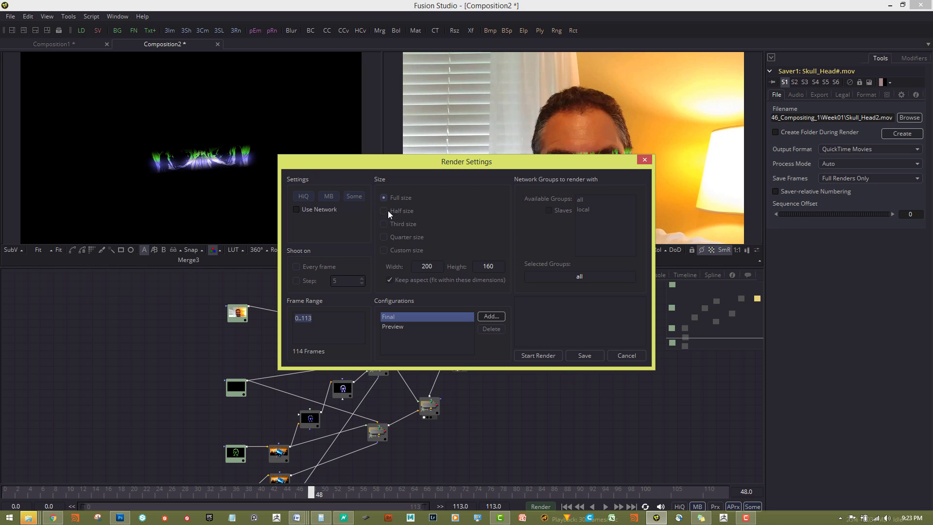
left_click(593, 358)
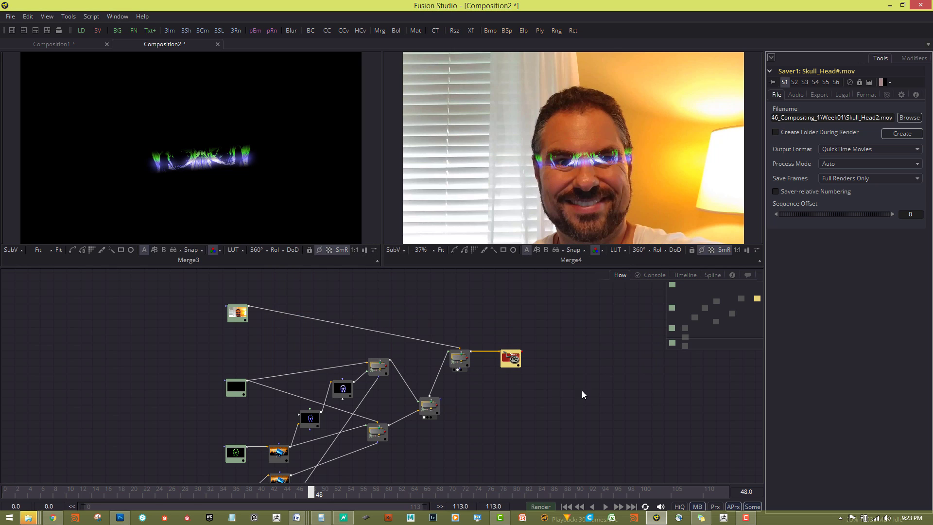
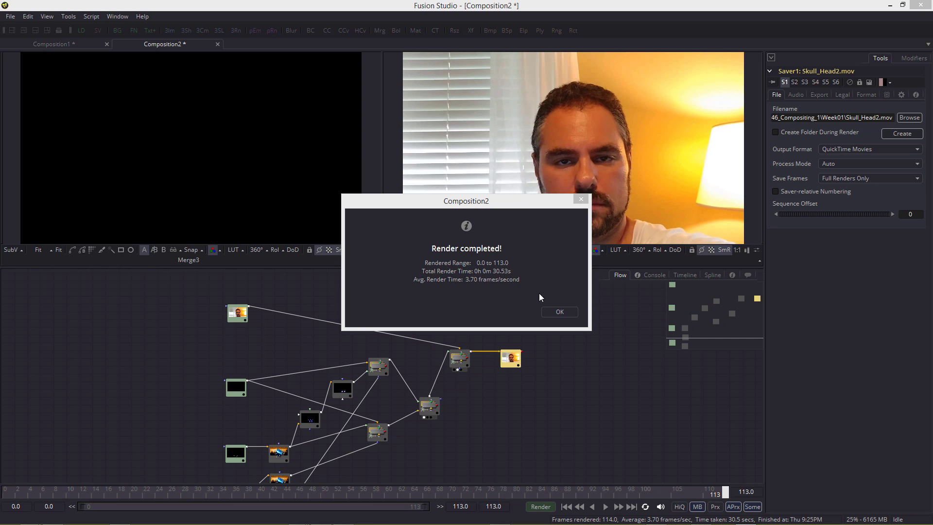
left_click(567, 316)
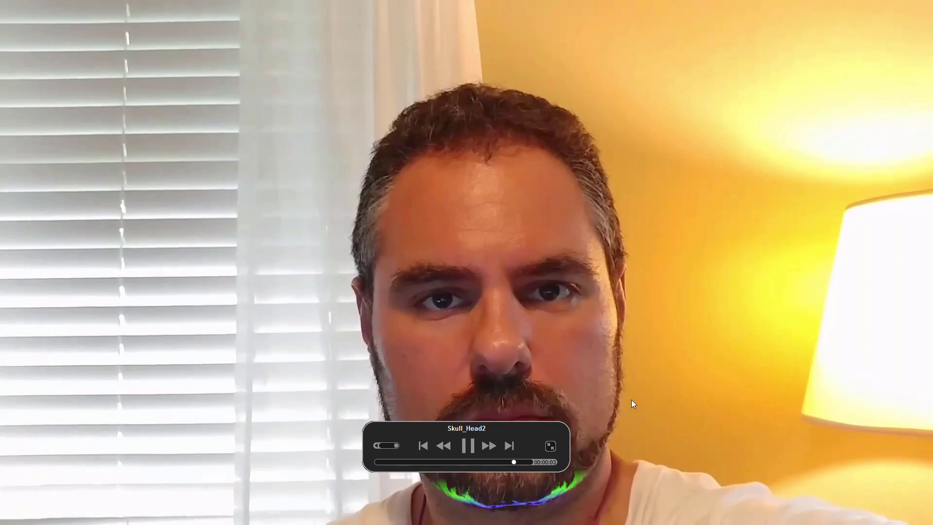
Exit full-screen playback of the rendered Skull_Head2 movie, close the player and return to the node flow in Fusion.
key("Escape")
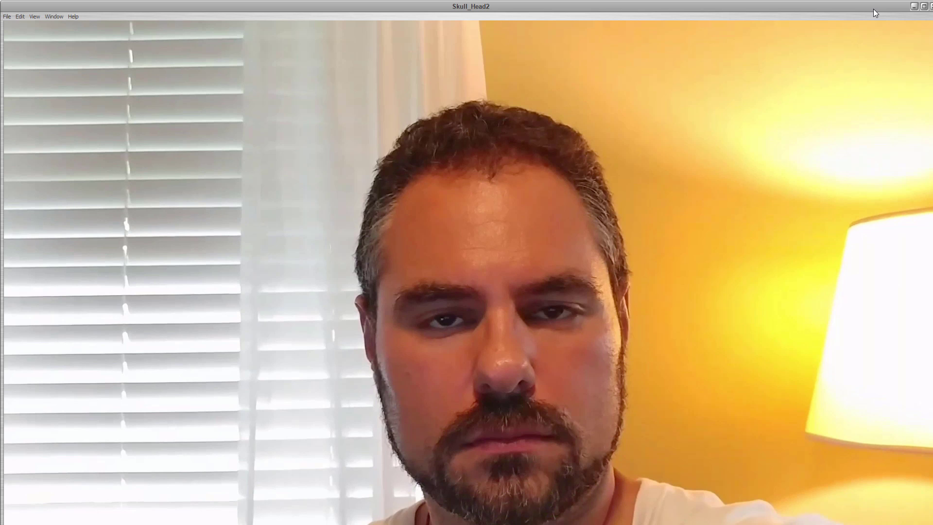
left_click_drag(873, 9, 784, 8)
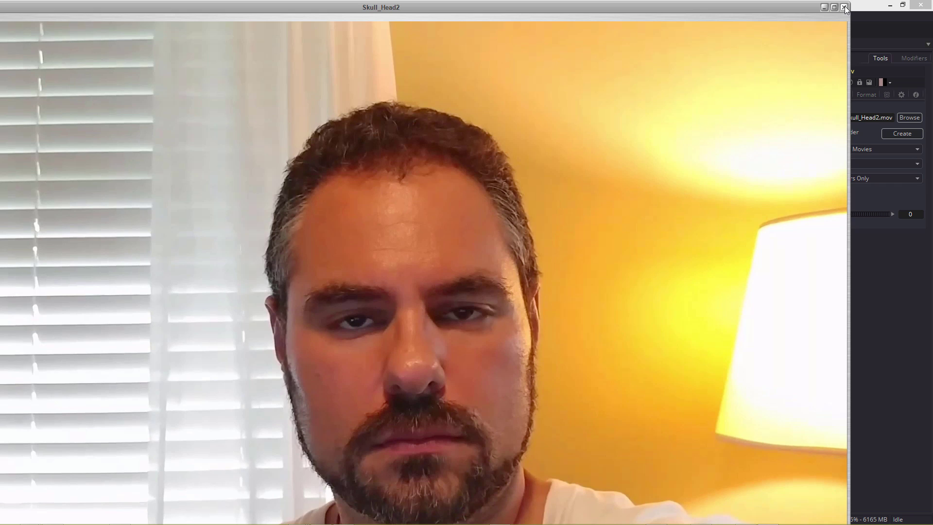
left_click(844, 7)
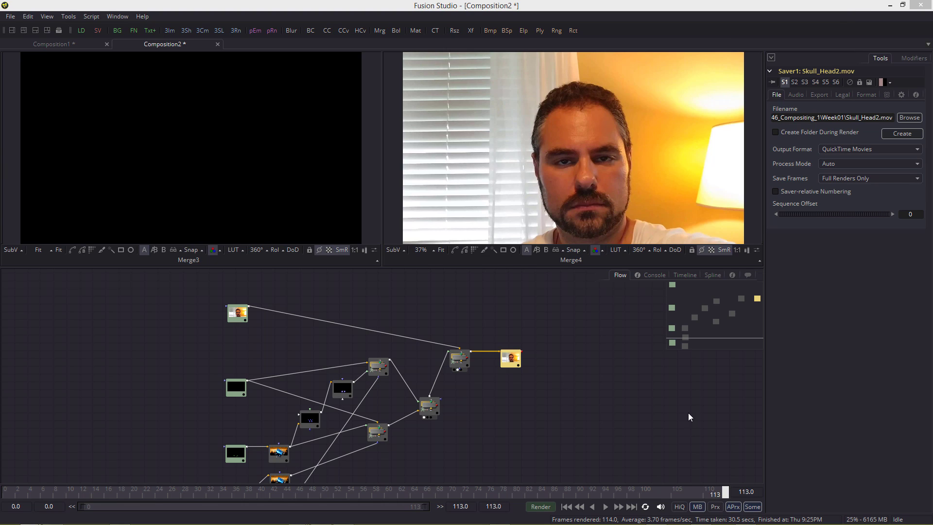
scroll(553, 396, "down", 3)
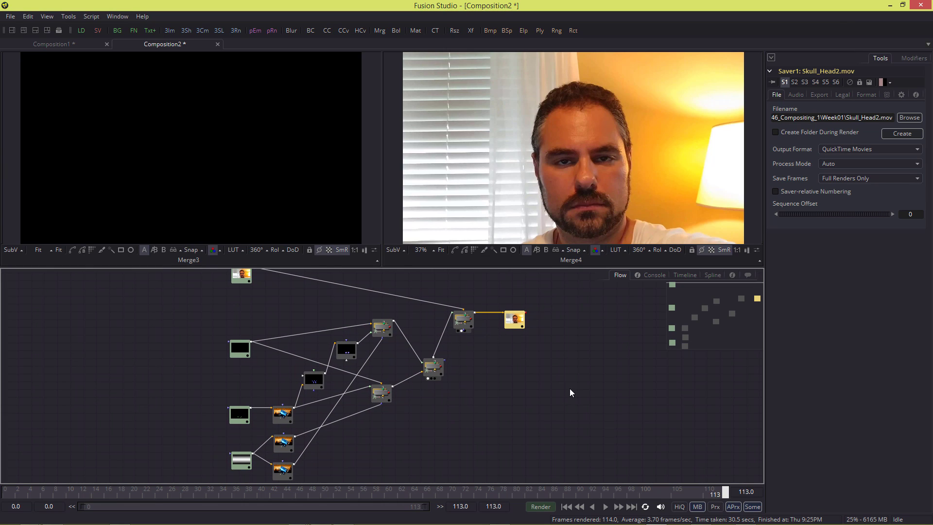